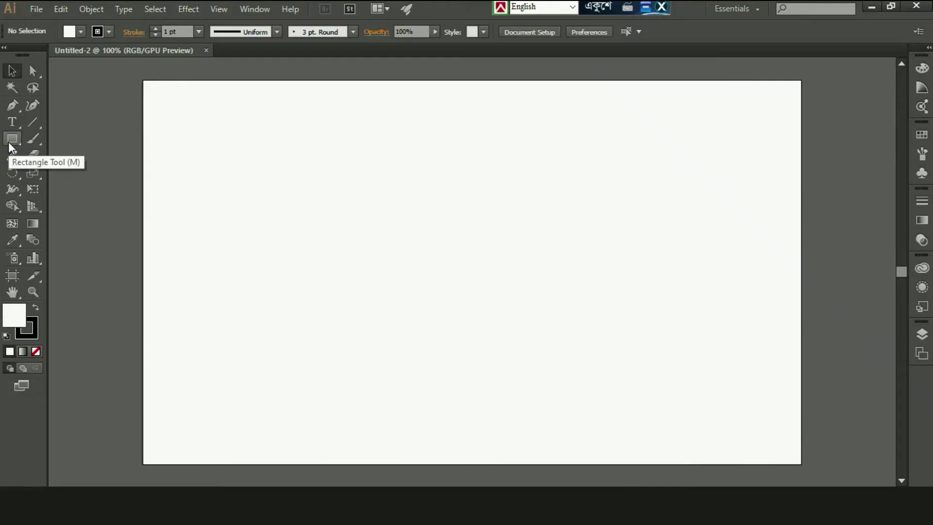
# Open the Rectangle Tool flyout to view the basic shape tools on a blank artboard.
pyautogui.click(8, 142)
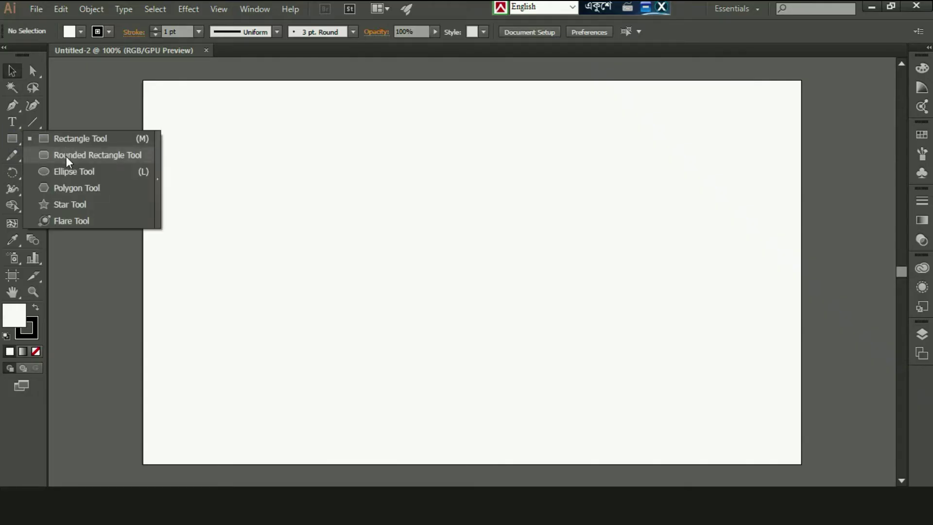
# Draw a three-sided polygon, enlarge it to about 142 px wide, and position it.
pyautogui.click(69, 191)
pyautogui.click(339, 267)
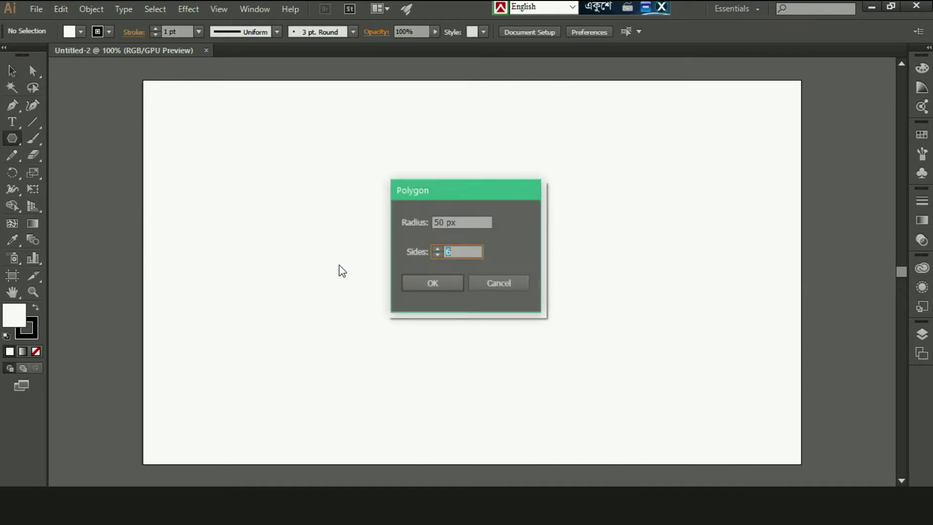
pyautogui.press('Return')
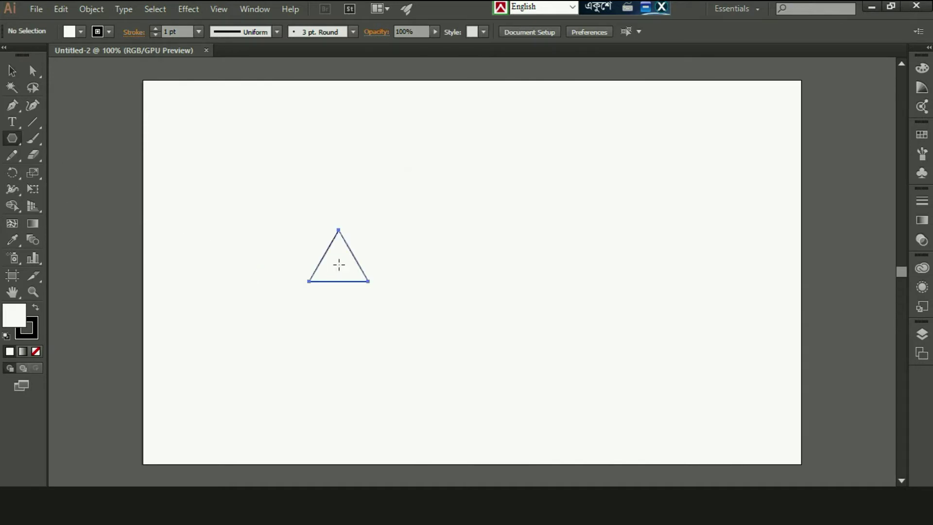
pyautogui.click(12, 71)
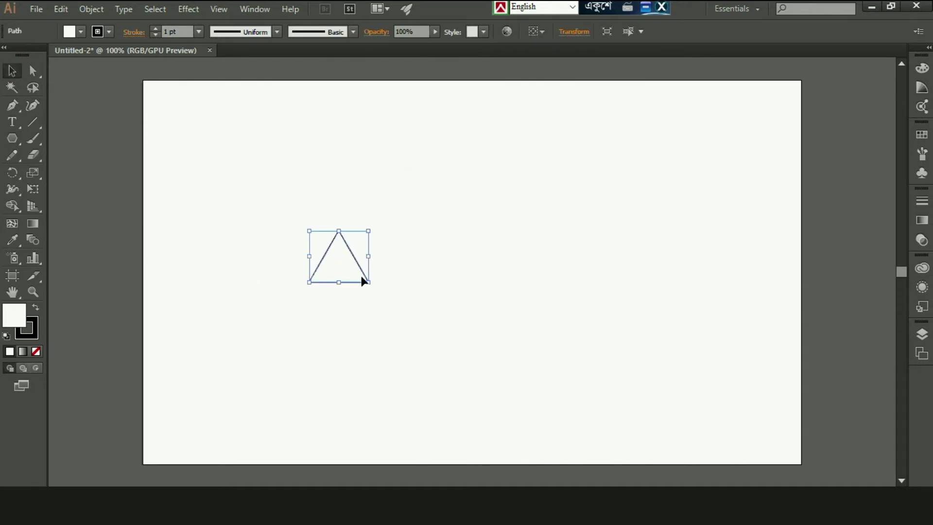
pyautogui.moveTo(368, 282); pyautogui.dragTo(387, 304)
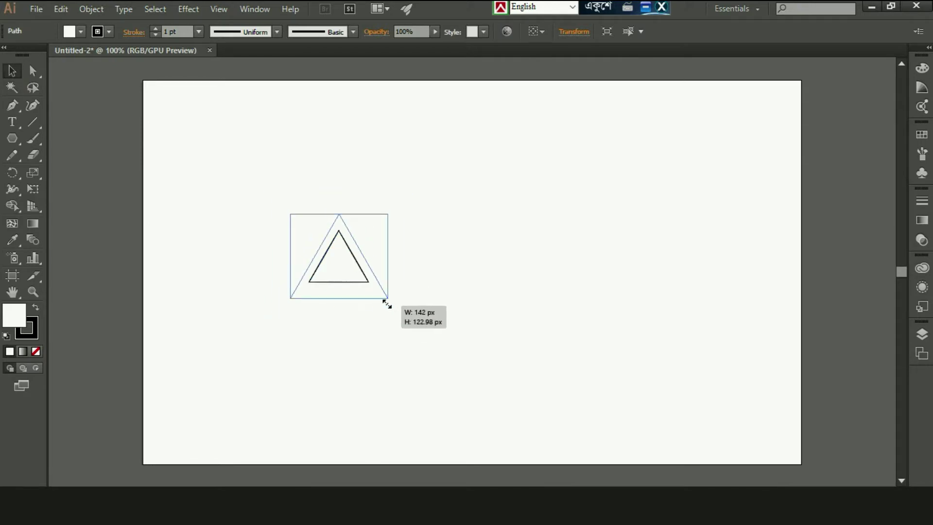
pyautogui.hotkey('ctrl', '+')
pyautogui.moveTo(289, 264); pyautogui.dragTo(346, 318)
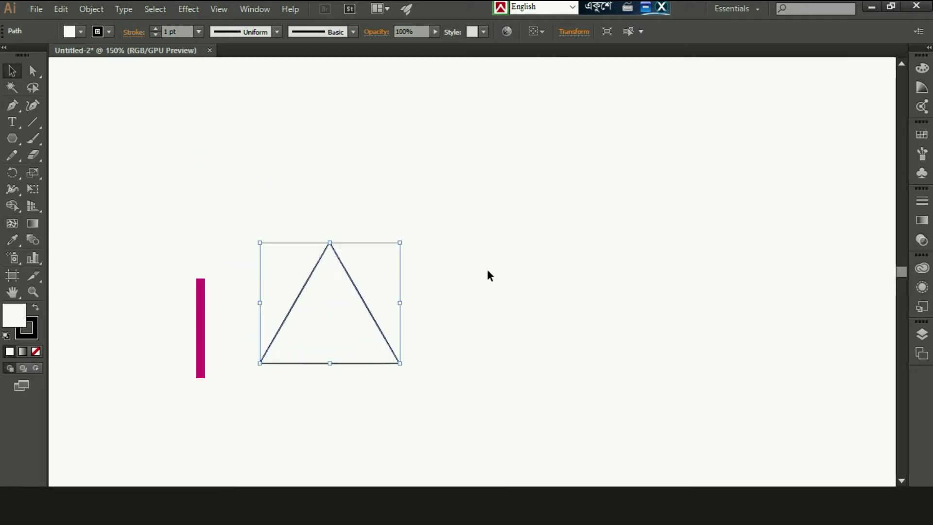
# Remove the triangle's outline, widen it, fill it black, and drag a copy right.
pyautogui.click(155, 34)
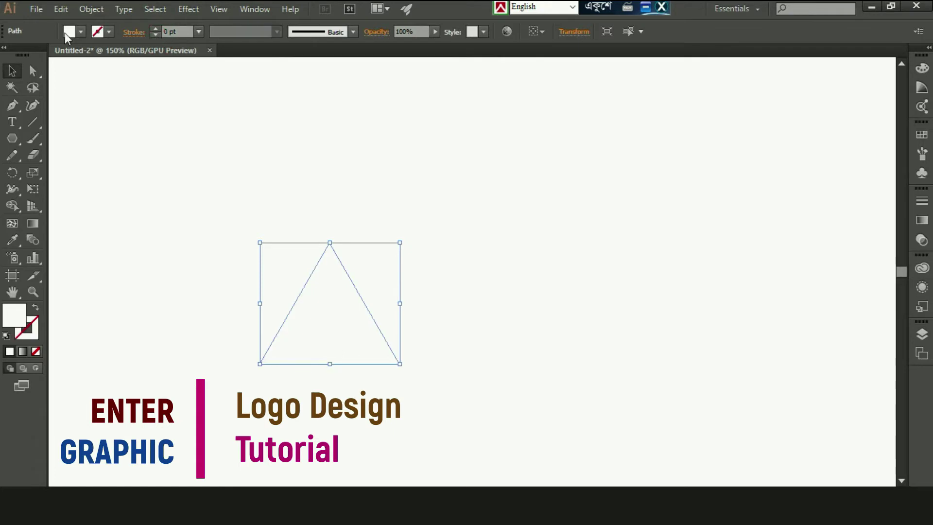
pyautogui.click(81, 31)
pyautogui.click(7, 54)
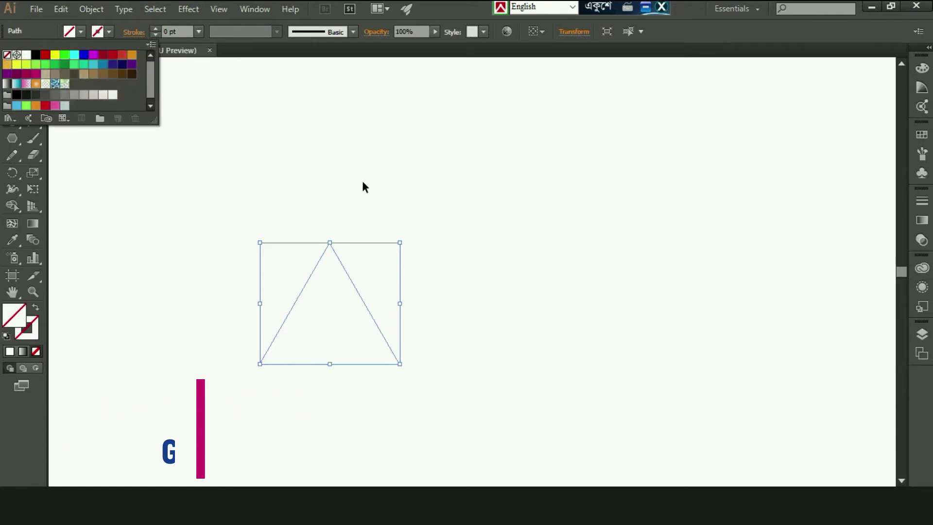
pyautogui.click(403, 303)
pyautogui.moveTo(400, 304); pyautogui.dragTo(427, 304)
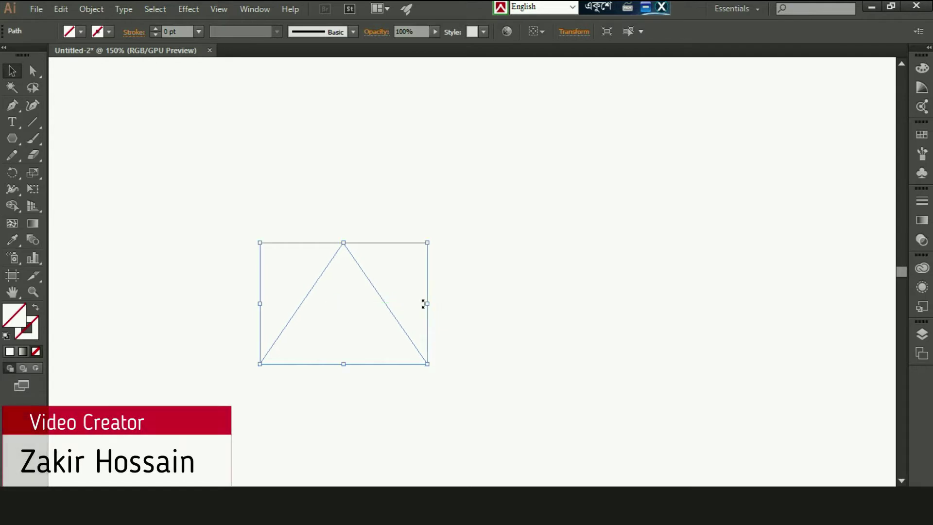
pyautogui.click(82, 32)
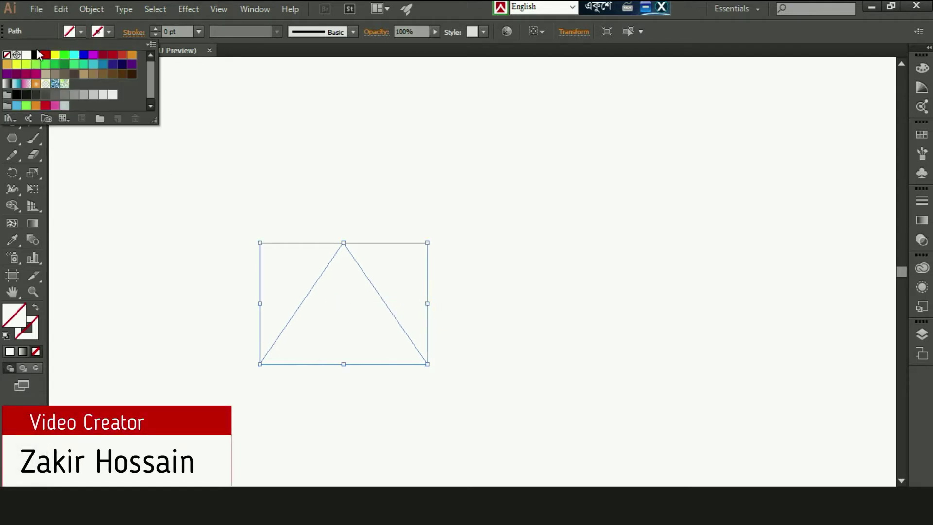
pyautogui.click(36, 55)
pyautogui.click(357, 150)
pyautogui.click(360, 312)
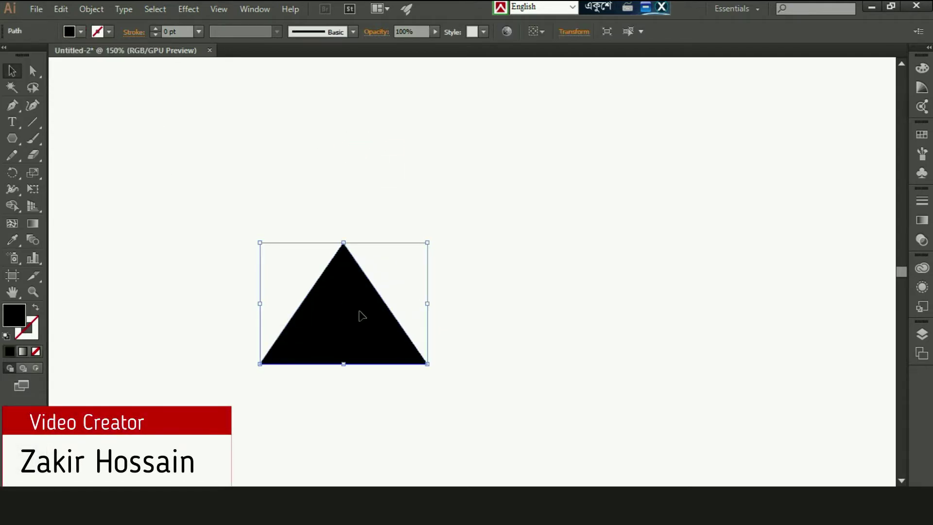
pyautogui.moveTo(362, 313); pyautogui.dragTo(529, 317)
# Make the second triangle taller and wider than the first.
pyautogui.moveTo(511, 242); pyautogui.dragTo(510, 204)
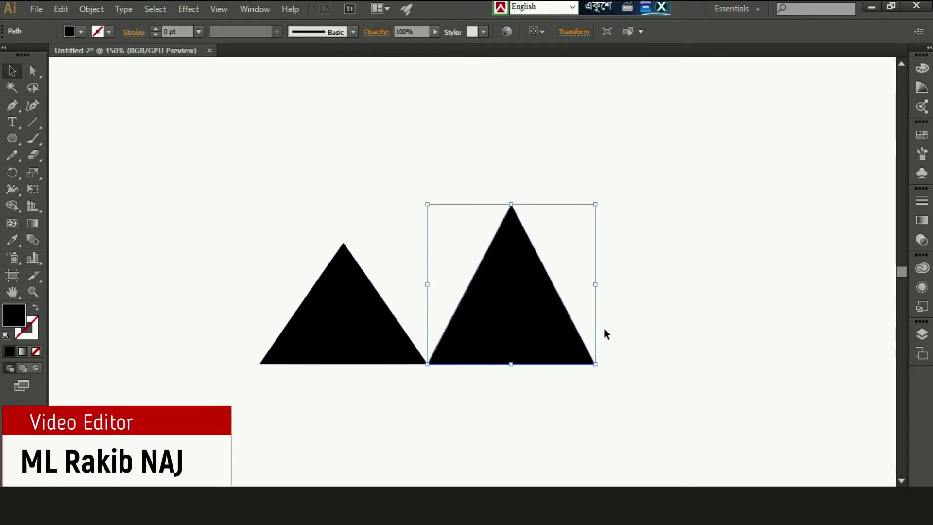
pyautogui.moveTo(596, 284); pyautogui.dragTo(636, 287)
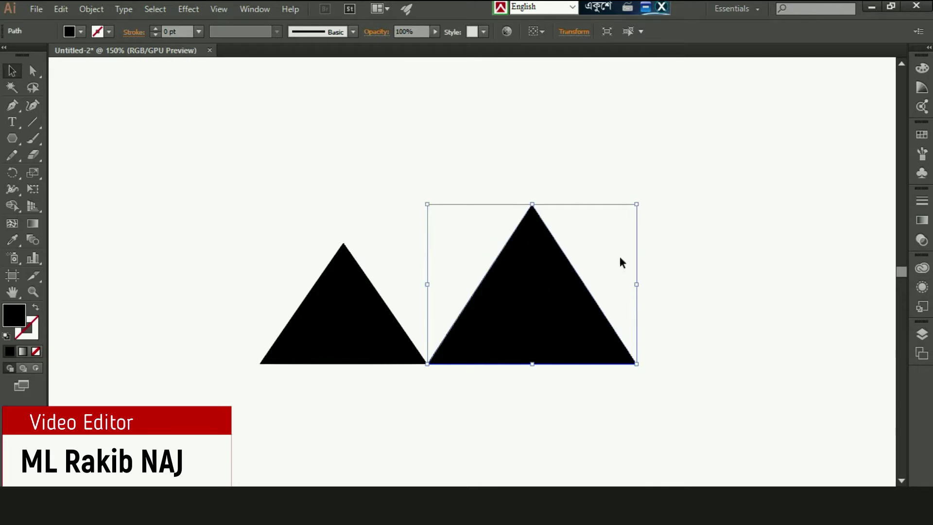
pyautogui.moveTo(532, 204); pyautogui.dragTo(532, 199)
pyautogui.moveTo(640, 282); pyautogui.dragTo(661, 282)
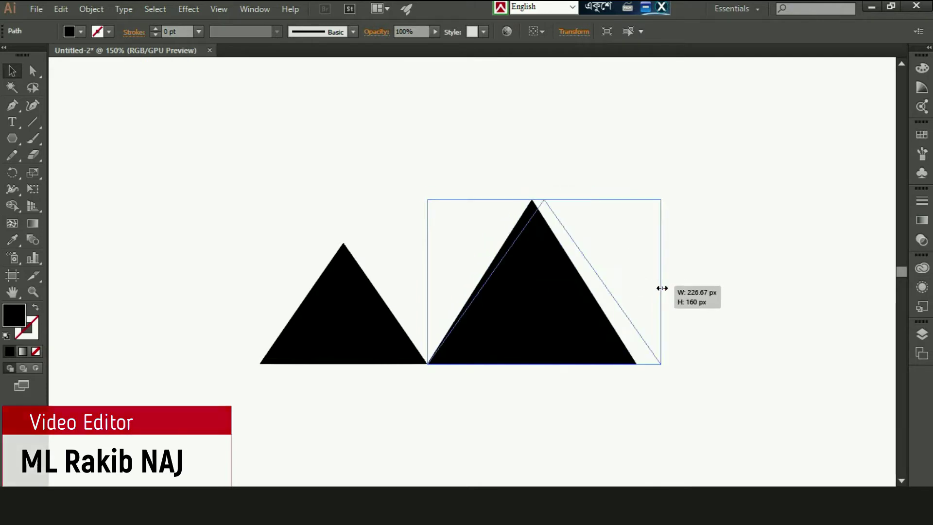
pyautogui.hscroll(3, 500, 292)
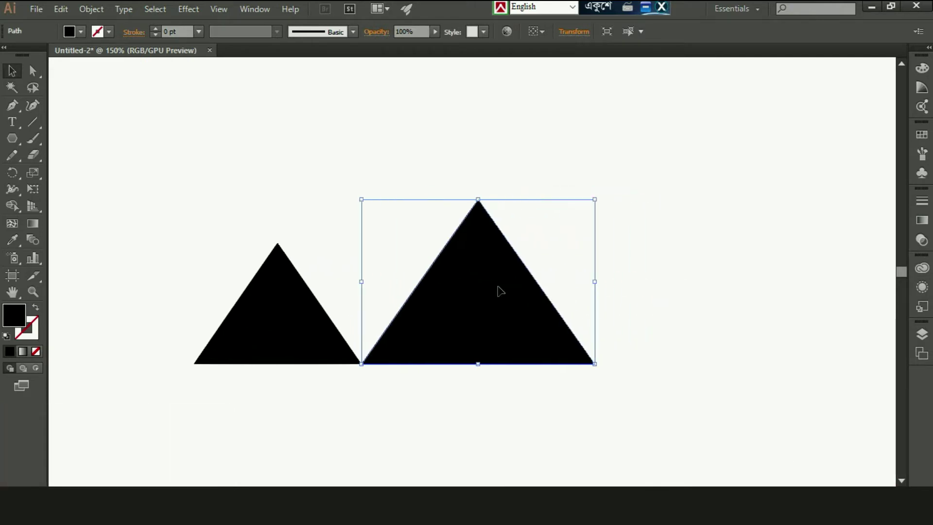
pyautogui.moveTo(478, 199); pyautogui.dragTo(478, 218)
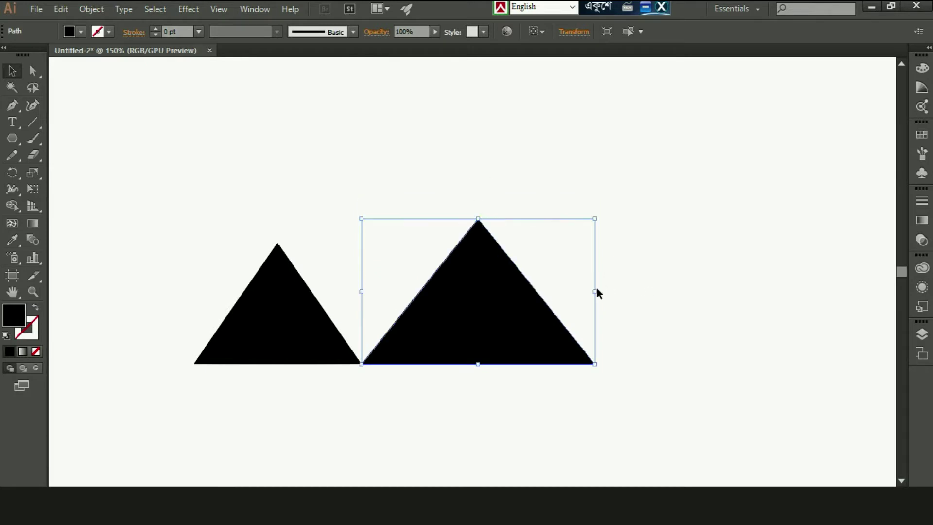
pyautogui.moveTo(595, 293); pyautogui.dragTo(579, 291)
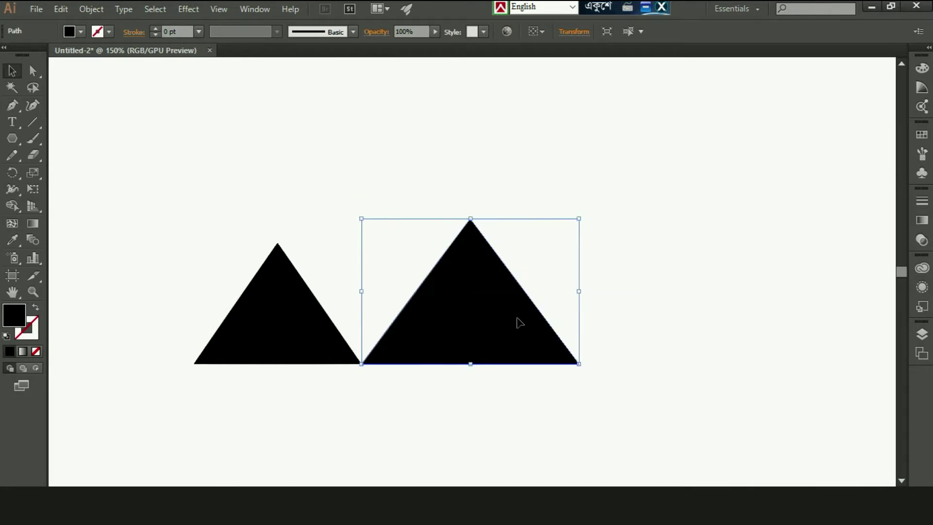
# Place a third, taller and wider triangle to the right of the second.
pyautogui.keyDown('alt'); pyautogui.moveTo(520, 323); pyautogui.dragTo(737, 325); pyautogui.keyUp('alt')
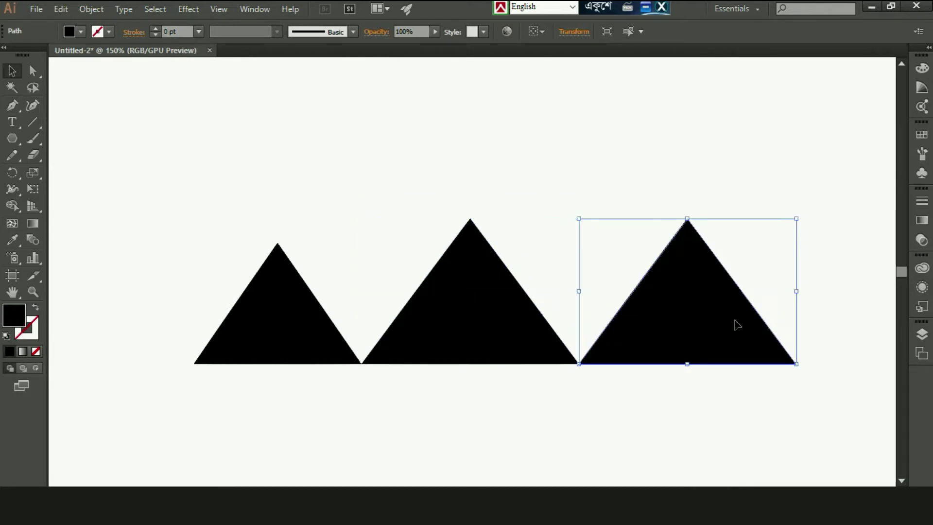
pyautogui.moveTo(687, 219); pyautogui.dragTo(687, 182)
pyautogui.click(794, 264)
pyautogui.click(733, 312)
pyautogui.moveTo(799, 272); pyautogui.dragTo(829, 273)
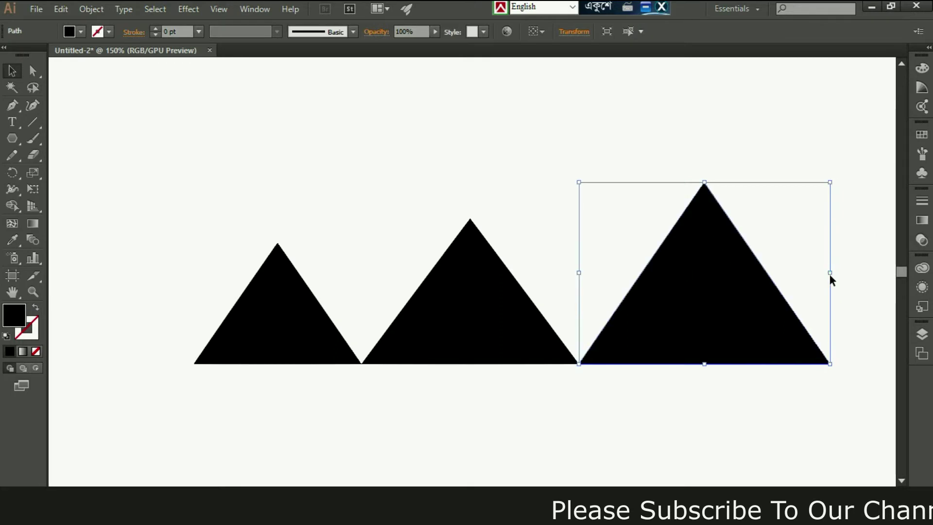
pyautogui.click(731, 413)
# Show rulers and pull guides level with the left and middle peaks.
pyautogui.hotkey('ctrl', 'r')
pyautogui.moveTo(506, 63); pyautogui.dragTo(452, 185)
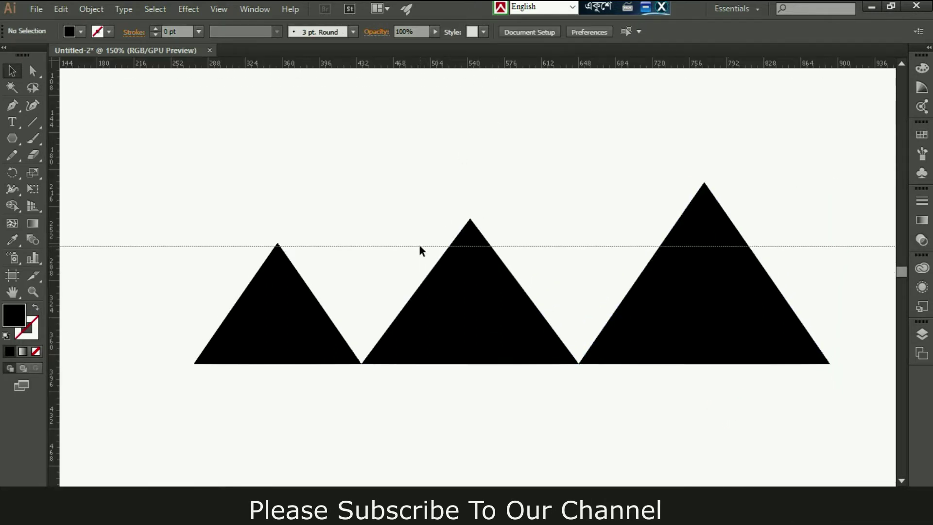
pyautogui.moveTo(439, 238); pyautogui.dragTo(418, 243)
pyautogui.moveTo(452, 67); pyautogui.dragTo(468, 222)
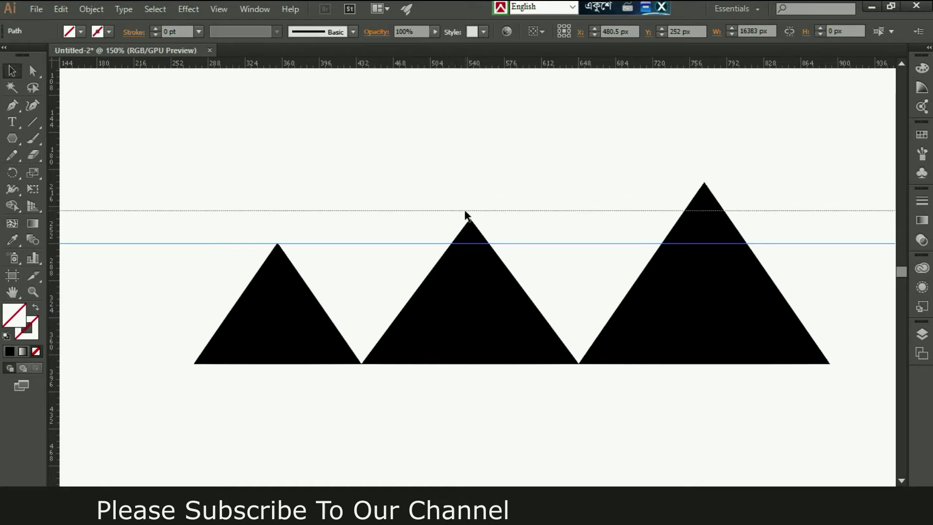
pyautogui.click(731, 272)
pyautogui.moveTo(704, 182)
pyautogui.mouseDown()
pyautogui.moveTo(700, 224)
pyautogui.moveTo(704, 214)
pyautogui.mouseUp()
# Raise the third peak to a top guide, widen it slightly, then delete all guides.
pyautogui.moveTo(610, 64); pyautogui.dragTo(608, 193)
pyautogui.click(704, 273)
pyautogui.moveTo(704, 214); pyautogui.dragTo(705, 193)
pyautogui.moveTo(831, 279); pyautogui.dragTo(834, 279)
pyautogui.click(710, 430)
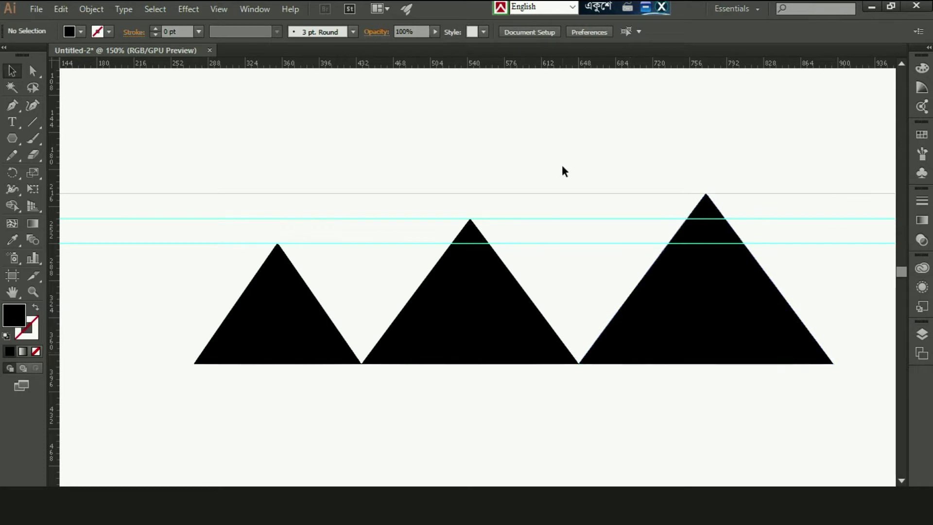
pyautogui.moveTo(554, 173); pyautogui.dragTo(580, 262)
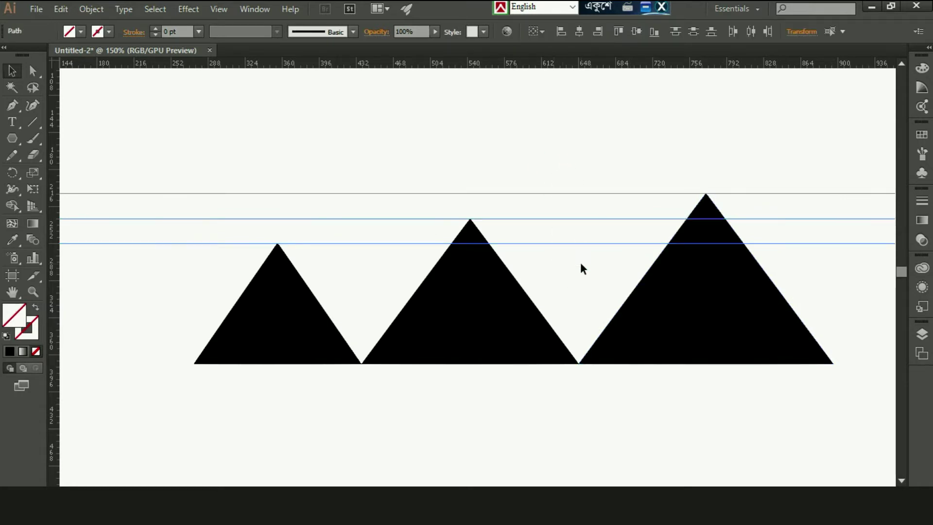
pyautogui.press('Delete')
pyautogui.scroll(-2, 903, 482)
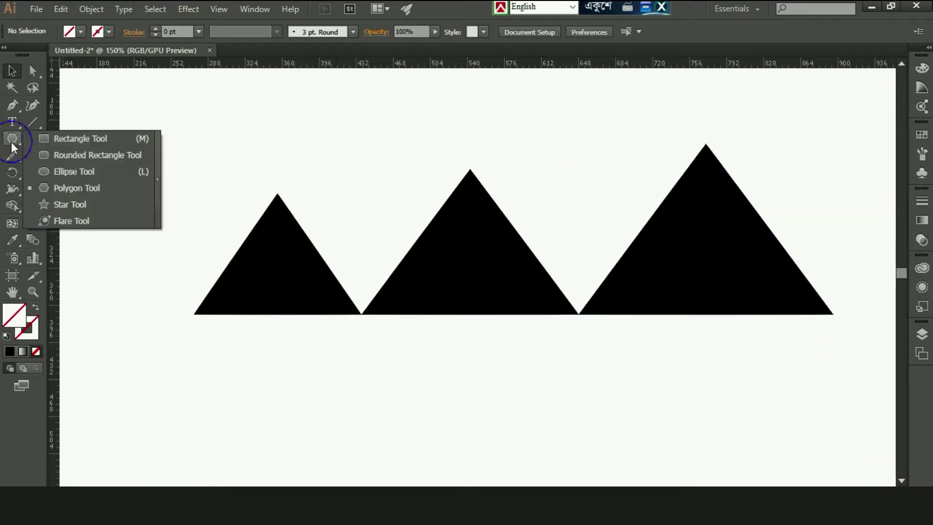
# Unite the three triangles into one shape and place a copy slightly lower.
pyautogui.click(88, 139)
pyautogui.hotkey('ctrl', 'shift', 'F9')
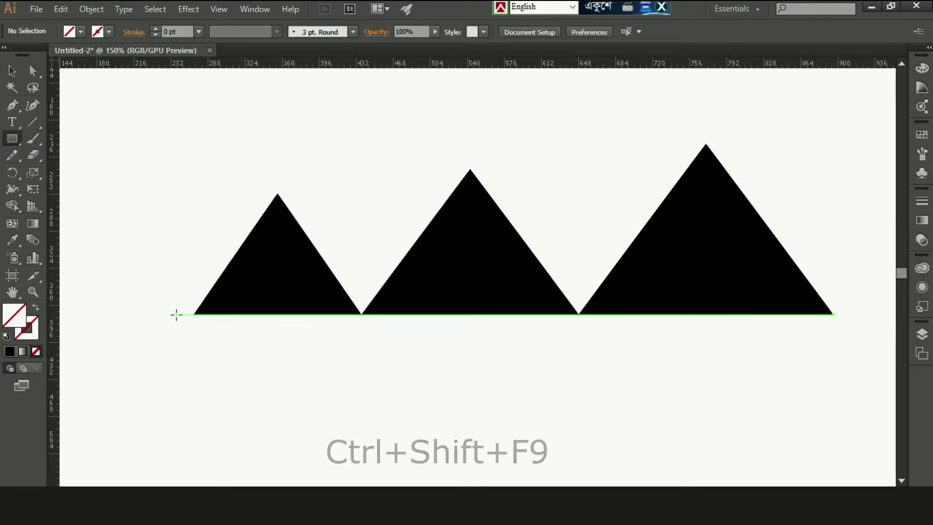
pyautogui.press('v')
pyautogui.hotkey('ctrl', 'a')
pyautogui.click(749, 97)
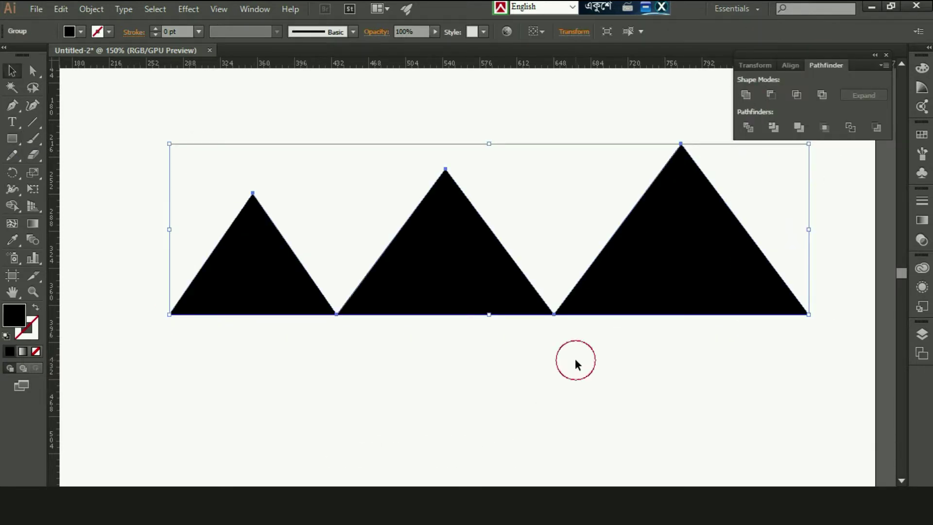
pyautogui.click(576, 360)
pyautogui.click(465, 301)
pyautogui.moveTo(465, 302); pyautogui.dragTo(464, 336)
pyautogui.hotkey('shift', 'm')
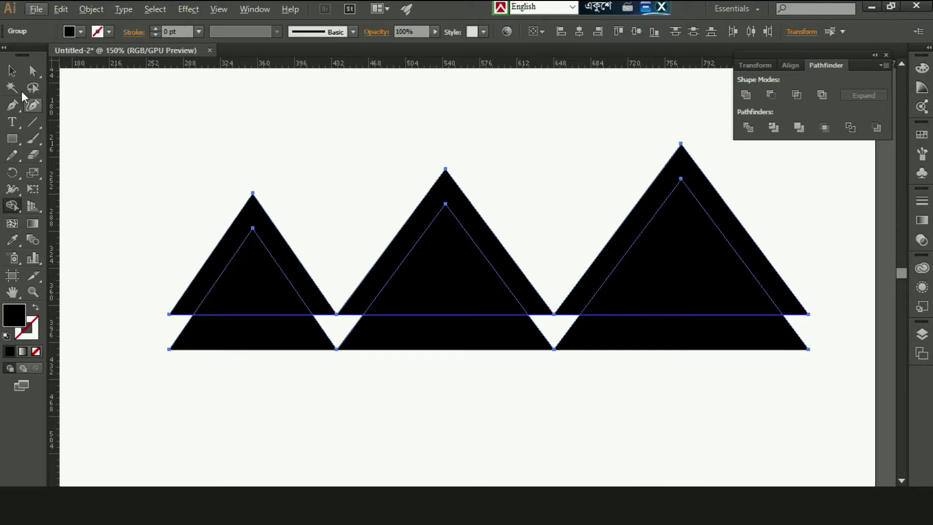
# Draw a thin bar along the triangles' base across the whole row and select all shapes.
pyautogui.click(12, 139)
pyautogui.moveTo(146, 315); pyautogui.dragTo(538, 329)
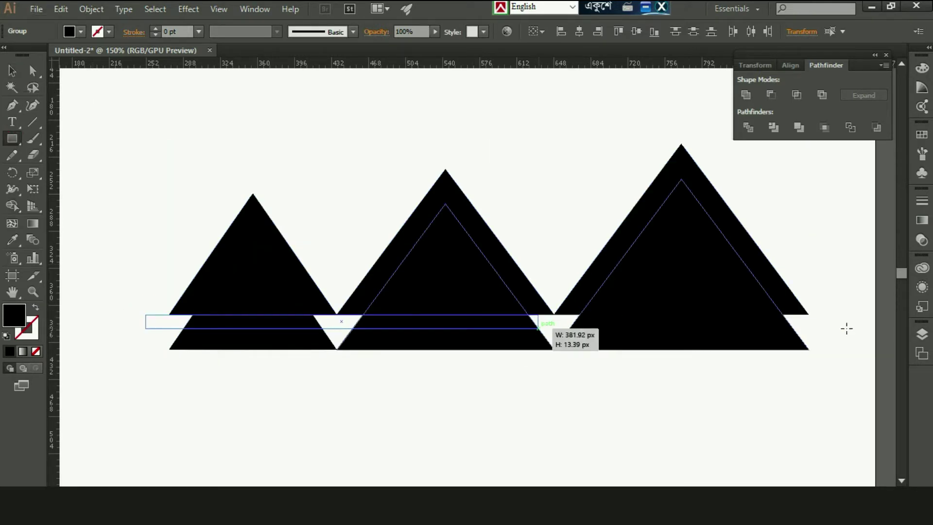
pyautogui.moveTo(846, 329); pyautogui.dragTo(833, 334)
pyautogui.press('v')
pyautogui.moveTo(212, 159); pyautogui.dragTo(724, 437)
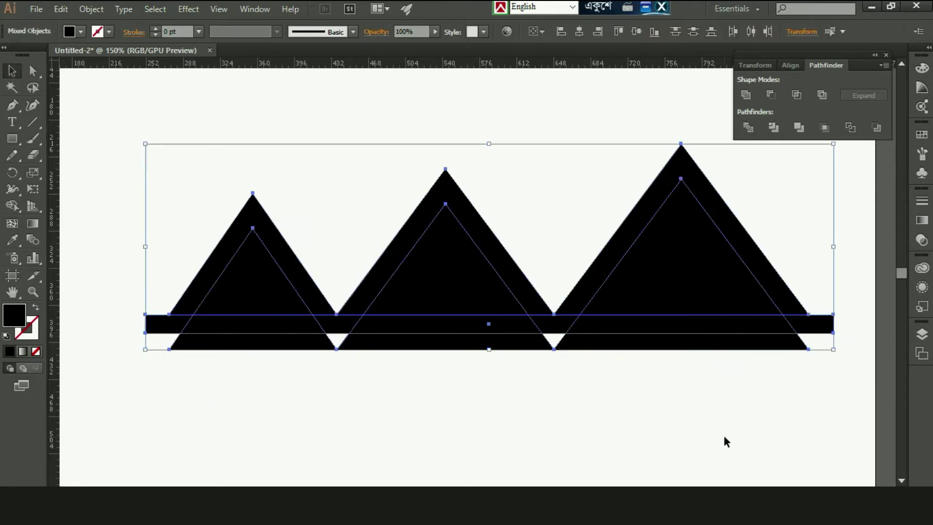
pyautogui.click(724, 441)
pyautogui.moveTo(196, 143); pyautogui.dragTo(724, 462)
# Use Shape Builder to remove the inner pieces, leaving a thick zigzag roofline.
pyautogui.click(7, 210)
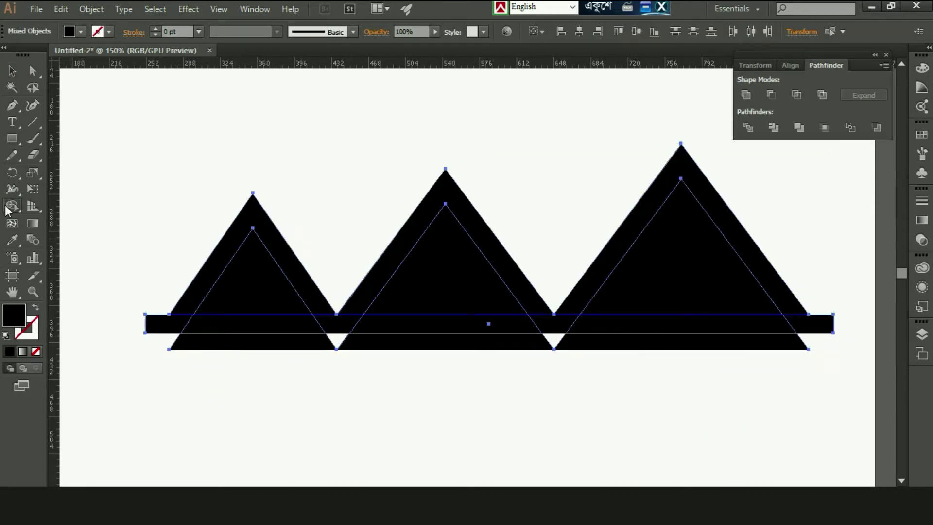
pyautogui.keyDown('alt'); pyautogui.click(248, 303); pyautogui.keyUp('alt')
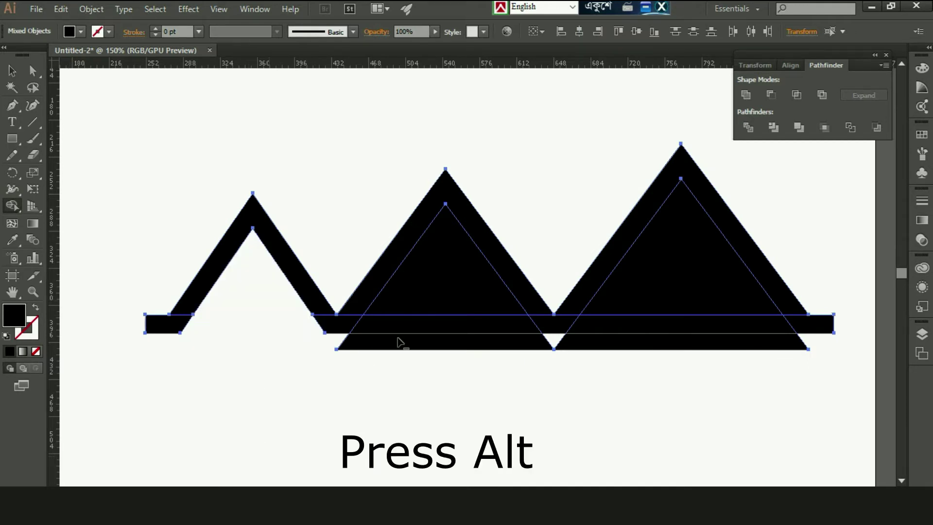
pyautogui.keyDown('alt'); pyautogui.click(425, 291); pyautogui.keyUp('alt')
pyautogui.keyDown('alt'); pyautogui.click(672, 263); pyautogui.keyUp('alt')
pyautogui.press('v')
pyautogui.click(747, 94)
pyautogui.click(366, 139)
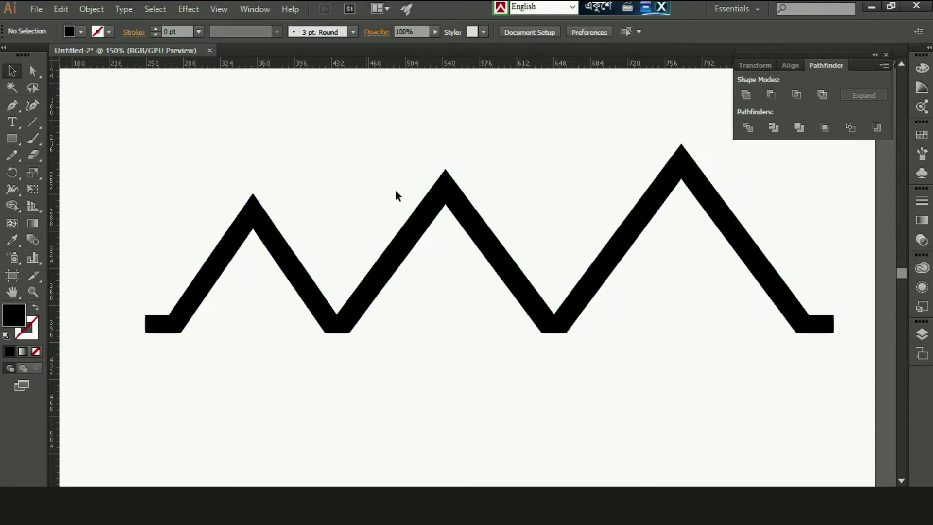
pyautogui.scroll(2, 596, 443)
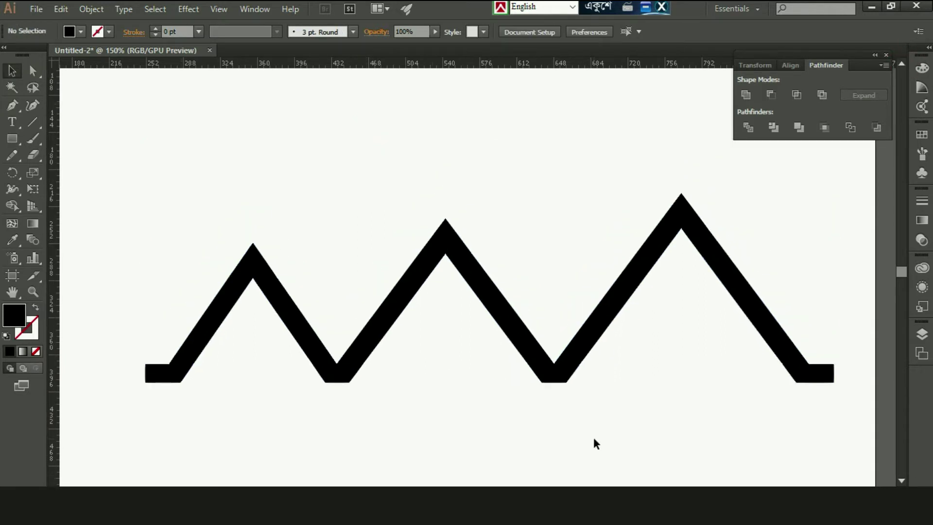
# Shrink the roofline to about 70% and draw a chimney stack with a square cap.
pyautogui.click(513, 323)
pyautogui.moveTo(834, 384); pyautogui.dragTo(732, 355)
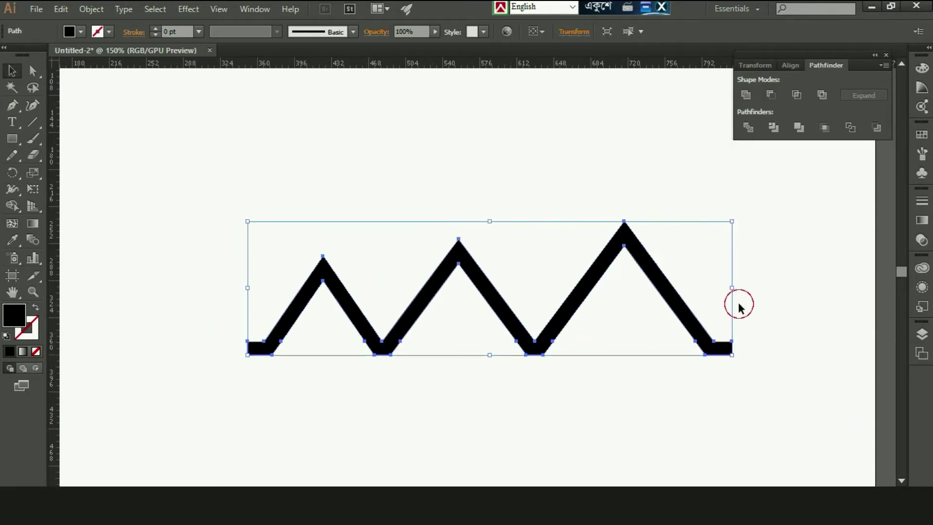
pyautogui.click(73, 230)
pyautogui.moveTo(679, 274); pyautogui.dragTo(696, 317)
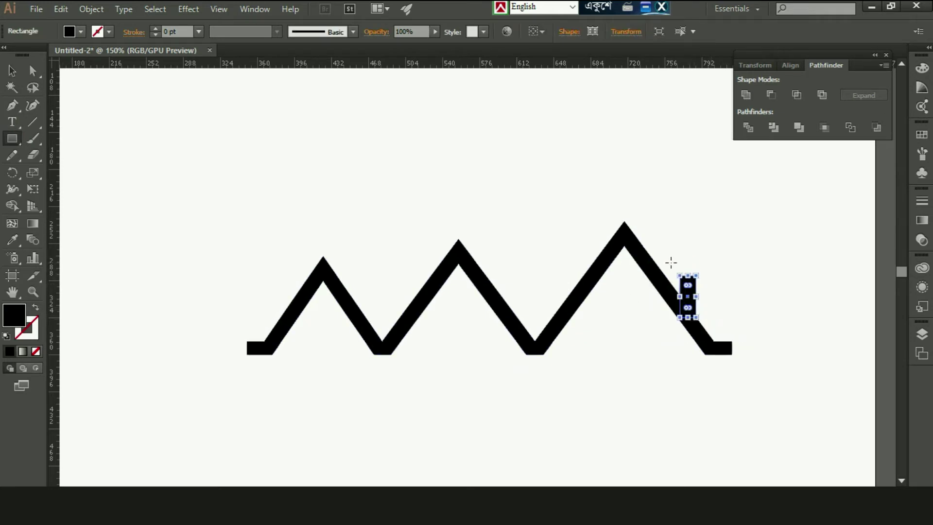
pyautogui.moveTo(673, 263); pyautogui.dragTo(695, 283)
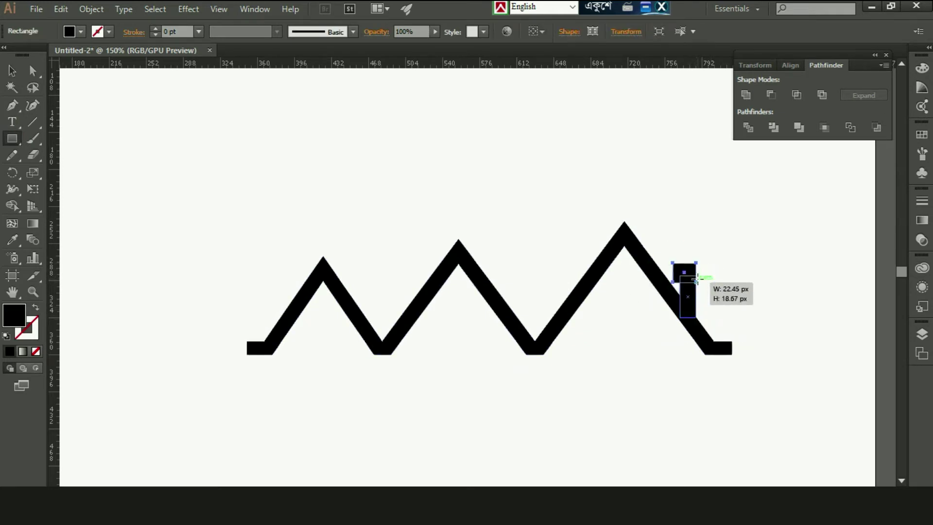
# Unite the chimney cap with its stack, then unite the chimney with the roofline.
pyautogui.click(12, 71)
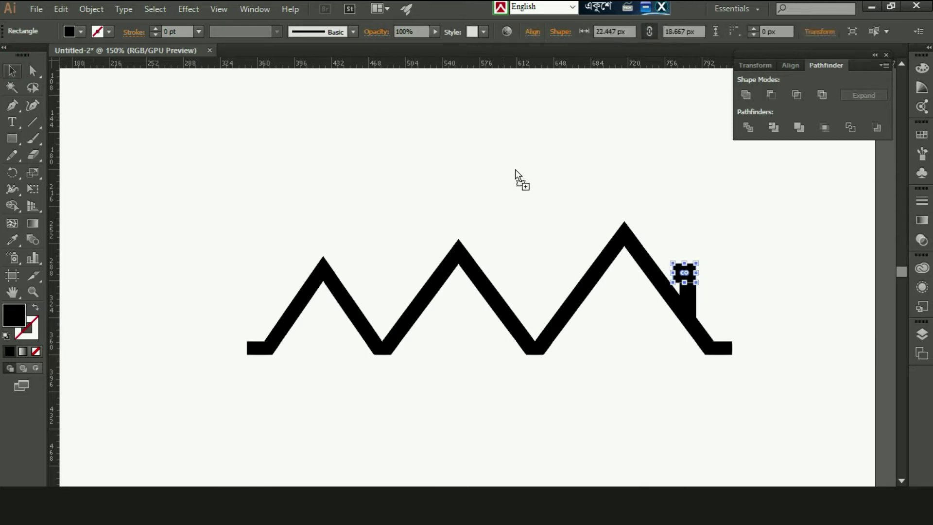
pyautogui.keyDown('shift'); pyautogui.click(687, 301); pyautogui.keyUp('shift')
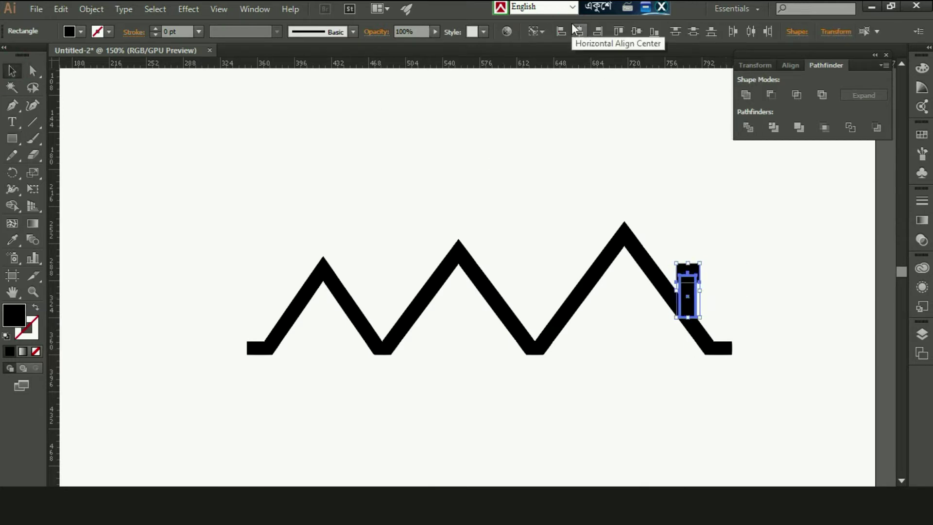
pyautogui.click(746, 95)
pyautogui.click(661, 274)
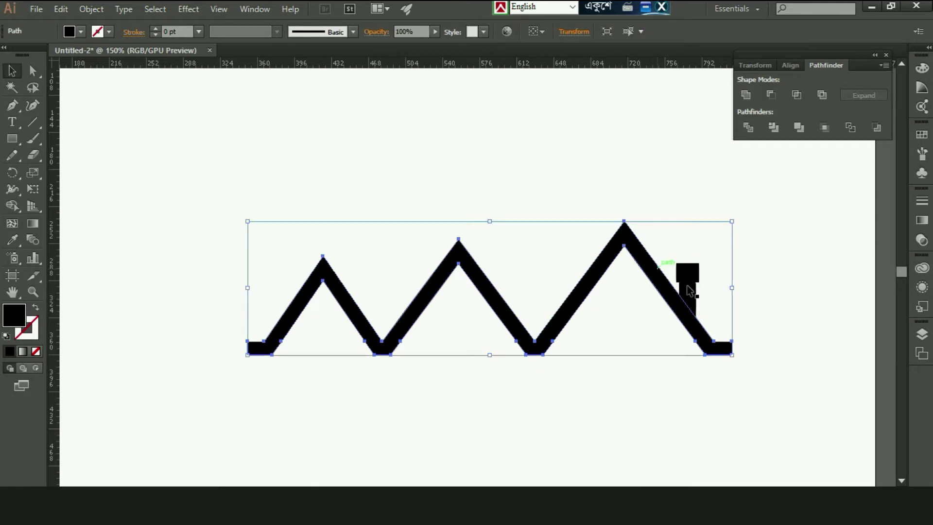
pyautogui.keyDown('shift'); pyautogui.click(691, 292); pyautogui.keyUp('shift')
pyautogui.click(747, 94)
pyautogui.click(497, 147)
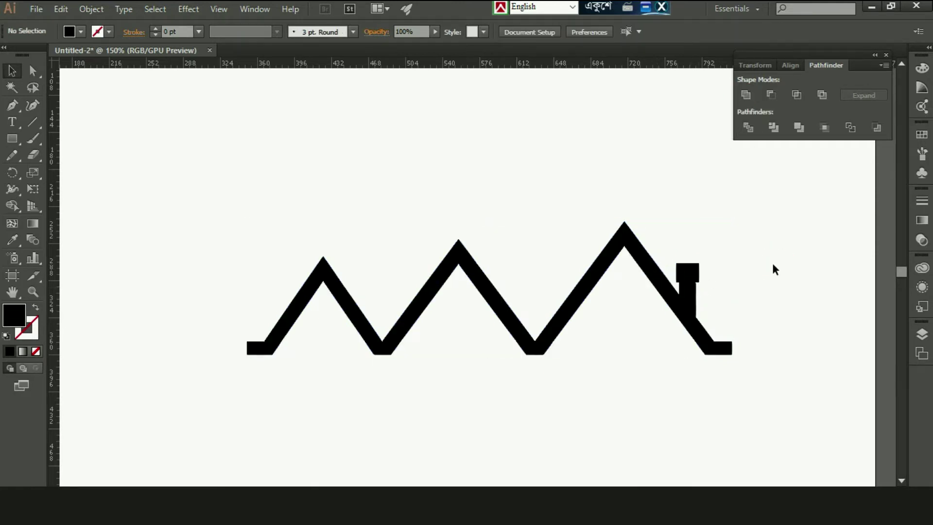
pyautogui.click(13, 139)
pyautogui.click(12, 105)
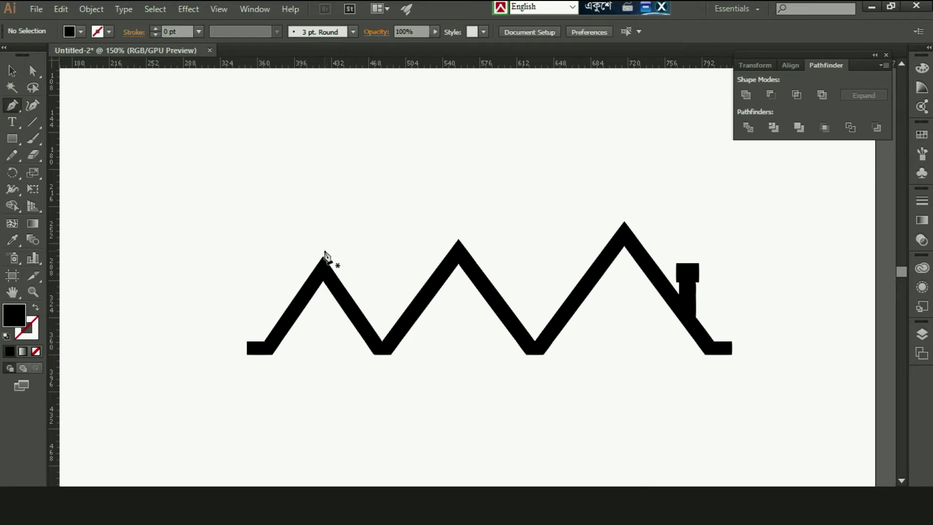
# Pen-draw a black inverted triangle filling the first valley between the first two peaks.
pyautogui.click(324, 251)
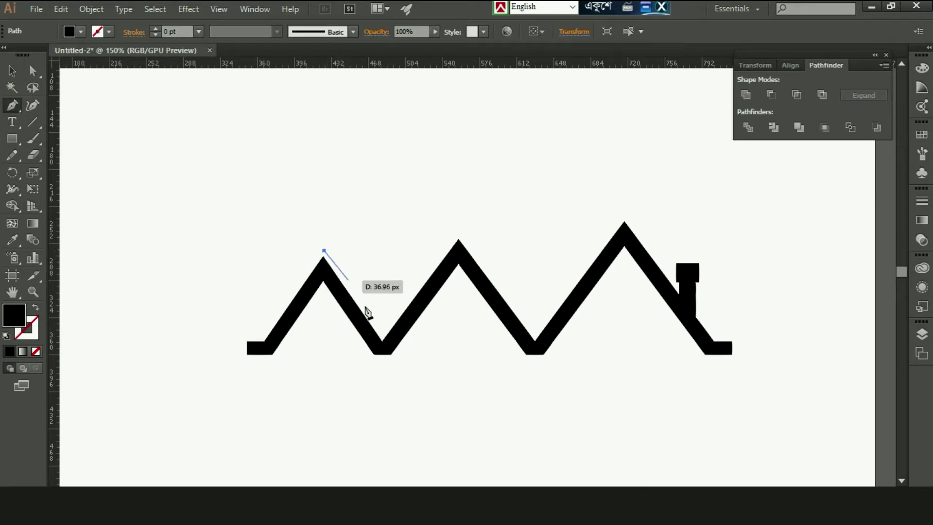
pyautogui.click(381, 331)
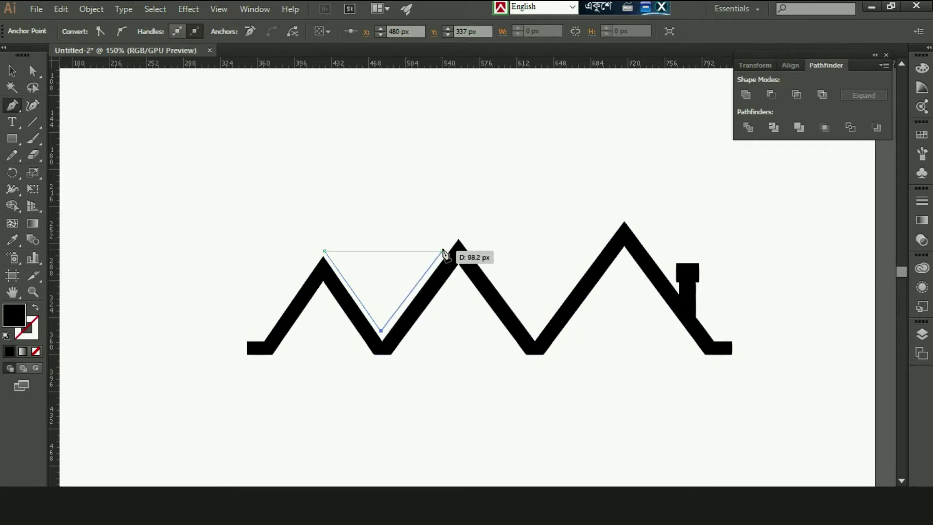
pyautogui.click(443, 251)
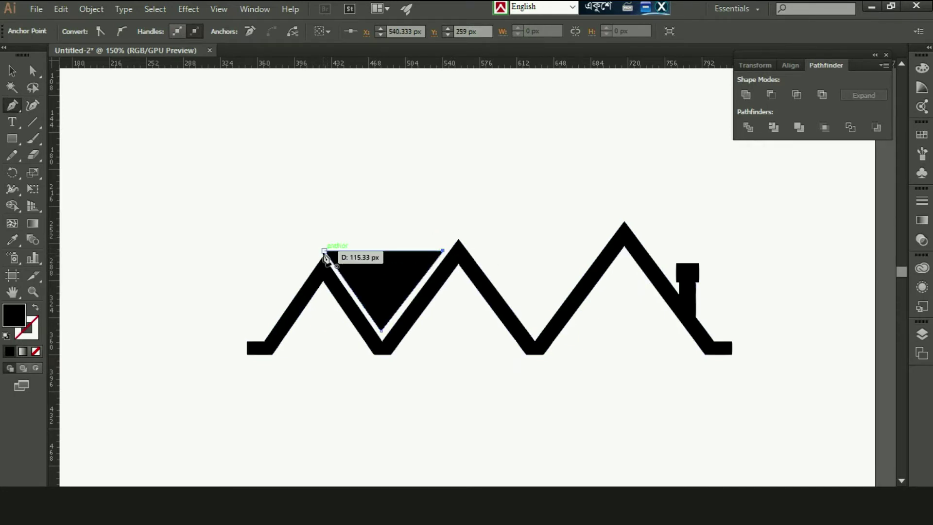
pyautogui.click(382, 331)
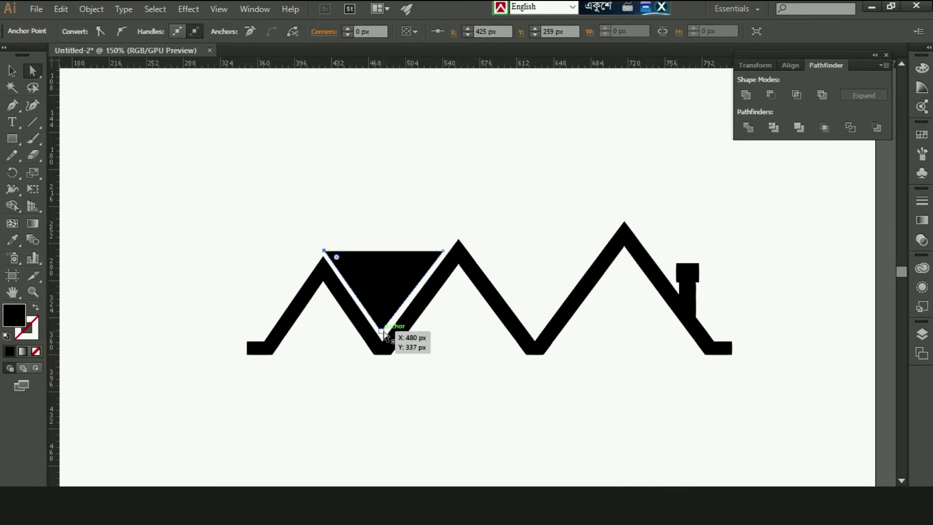
pyautogui.click(444, 251)
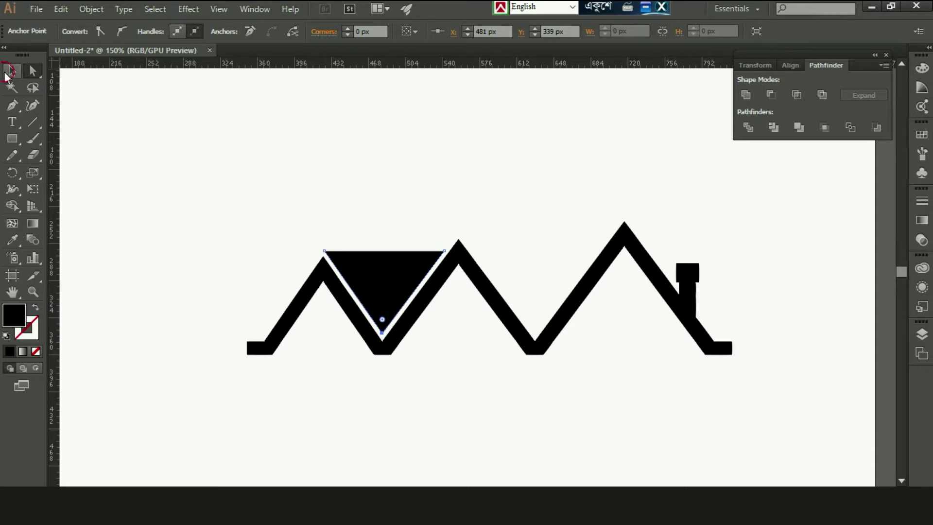
pyautogui.click(12, 71)
pyautogui.click(198, 193)
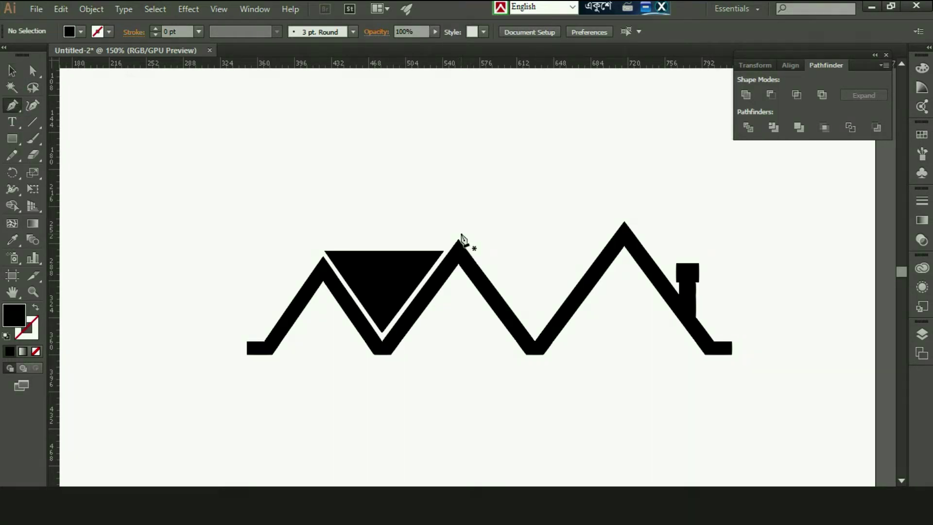
# Pen-draw a second inverted triangle from the middle peak to the tallest peak.
pyautogui.click(460, 235)
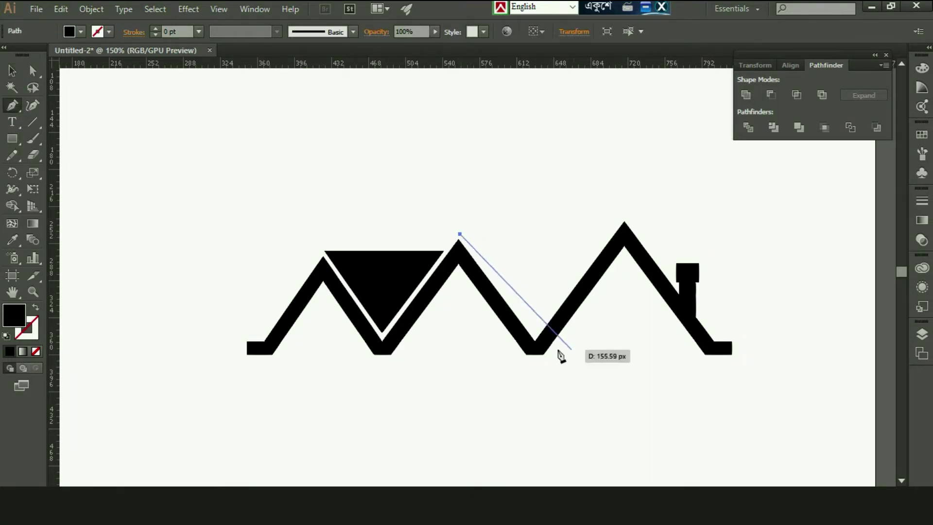
pyautogui.click(534, 333)
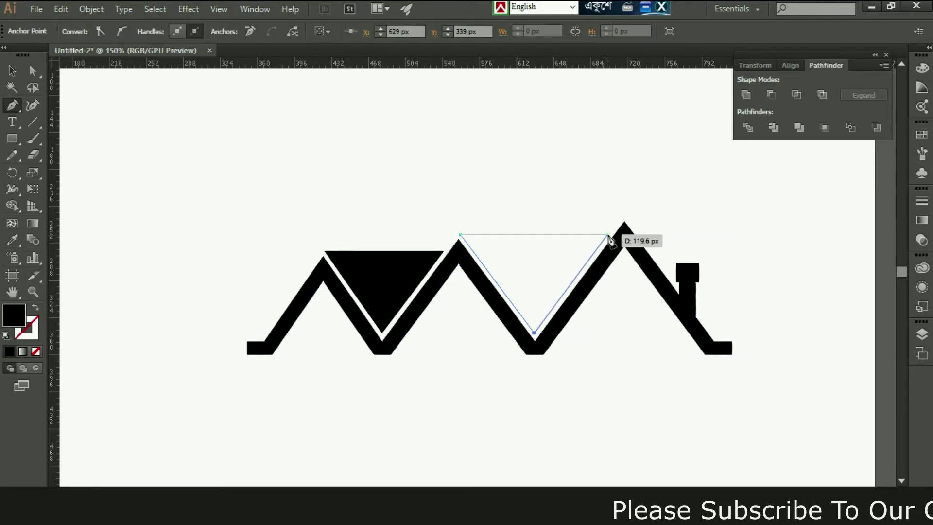
pyautogui.click(608, 235)
pyautogui.click(461, 236)
pyautogui.press('v')
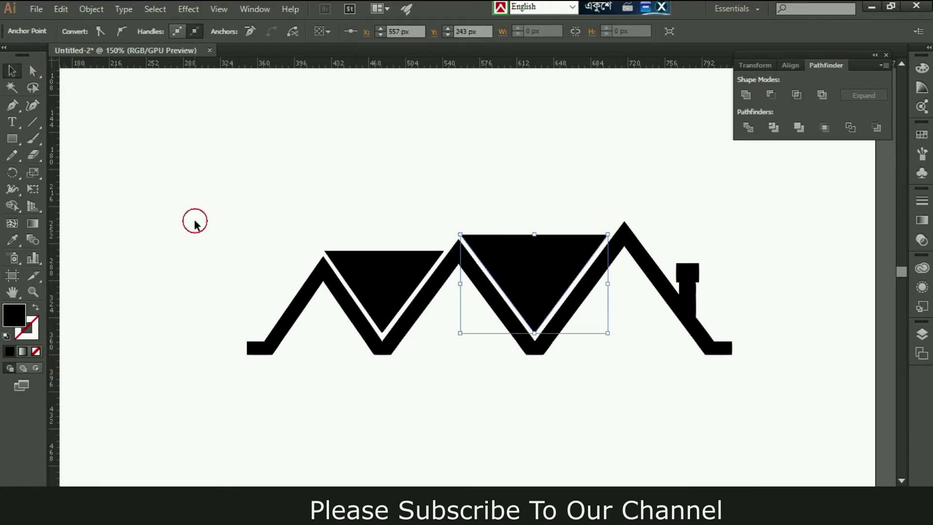
pyautogui.click(195, 224)
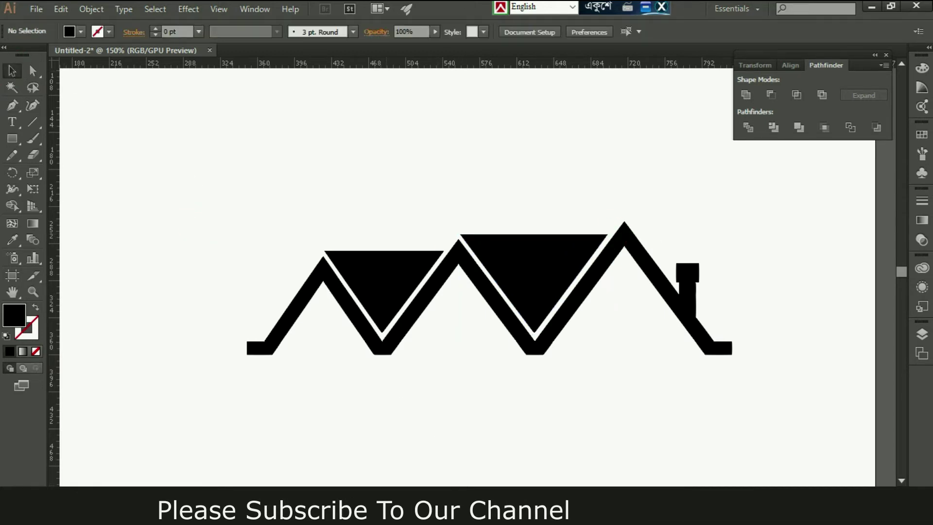
pyautogui.hscroll(-4, 200, 306)
pyautogui.hscroll(-1, 200, 306)
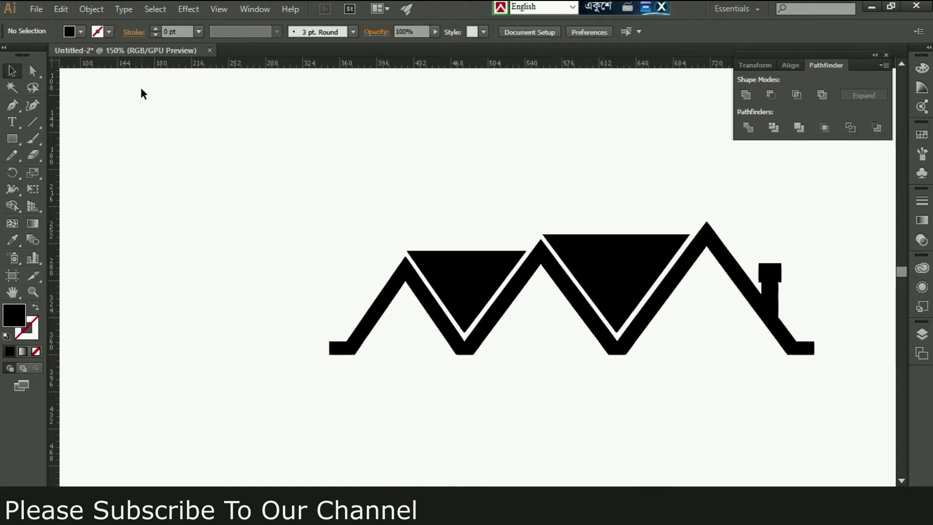
# Draw a tall black rectangle and place a copy right beside it.
pyautogui.click(12, 138)
pyautogui.moveTo(227, 148); pyautogui.dragTo(286, 287)
pyautogui.click(11, 71)
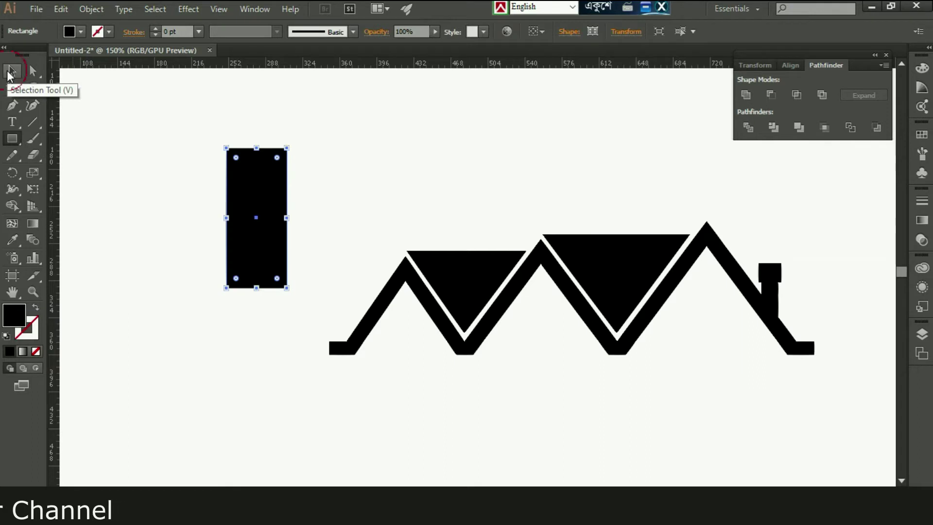
pyautogui.moveTo(267, 183); pyautogui.dragTo(330, 181)
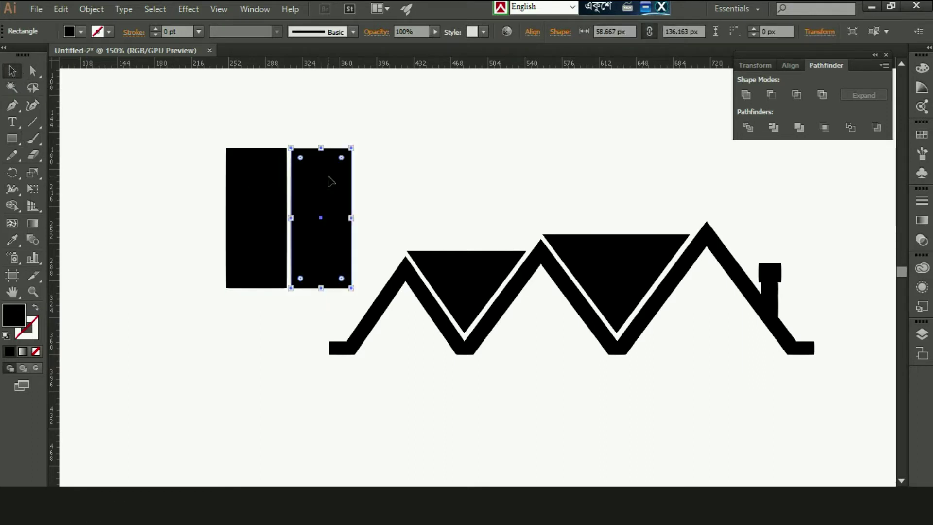
pyautogui.click(210, 125)
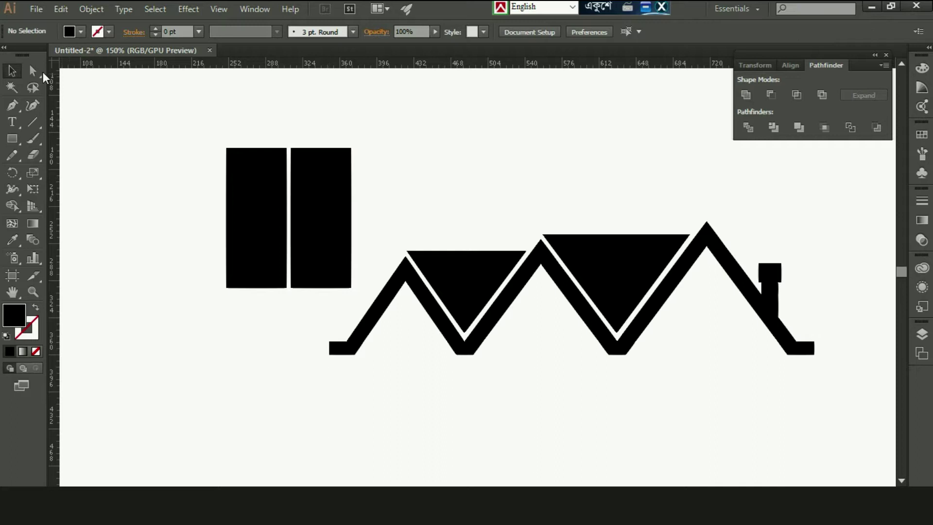
# Lower the panels' outer top corners into a peak, narrow them, and move them over the roof's left end.
pyautogui.click(226, 149)
pyautogui.keyDown('shift'); pyautogui.click(350, 148); pyautogui.keyUp('shift')
pyautogui.hotkey('shift', 'Down')
pyautogui.hotkey('shift', 'Down')
pyautogui.hotkey('shift', 'Down')
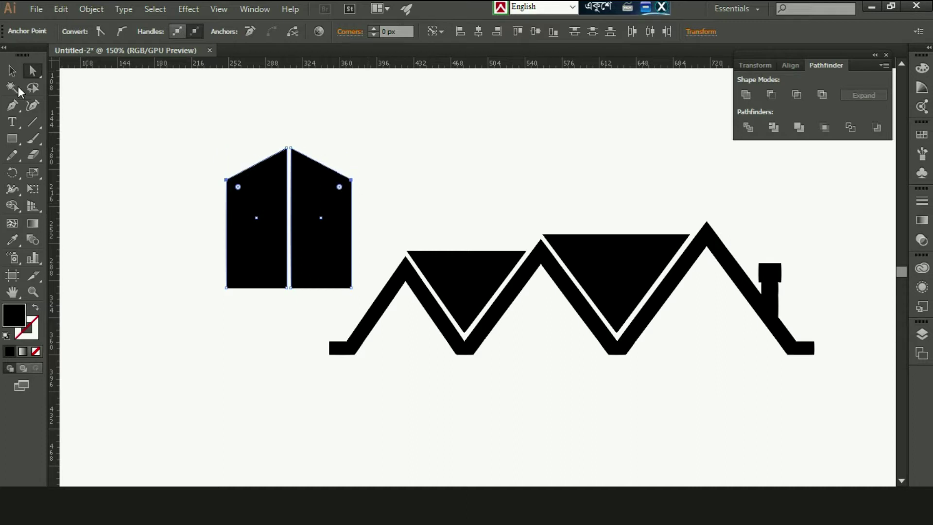
pyautogui.click(12, 71)
pyautogui.moveTo(156, 141); pyautogui.dragTo(333, 233)
pyautogui.moveTo(227, 217); pyautogui.dragTo(256, 218)
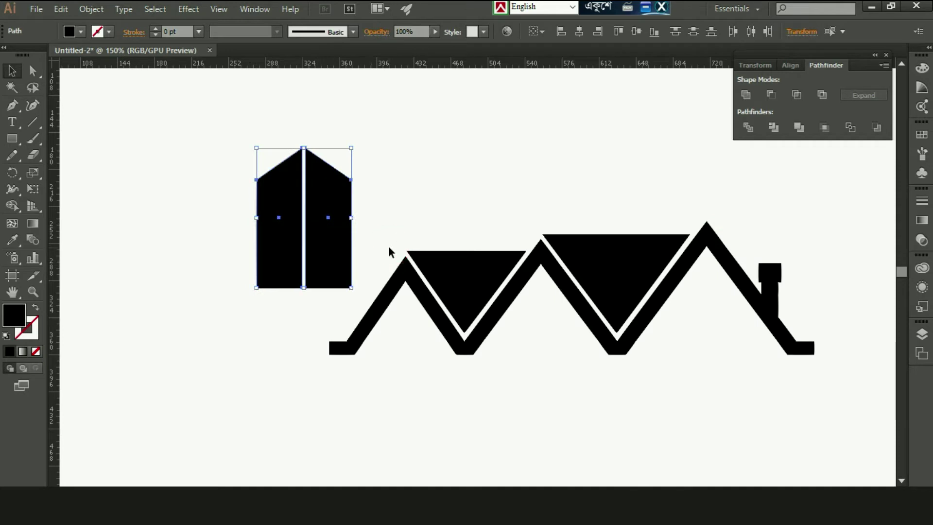
pyautogui.click(388, 246)
pyautogui.moveTo(337, 215); pyautogui.dragTo(425, 217)
pyautogui.click(305, 262)
# Raise the building panels' bottom corners above the roofline.
pyautogui.click(34, 71)
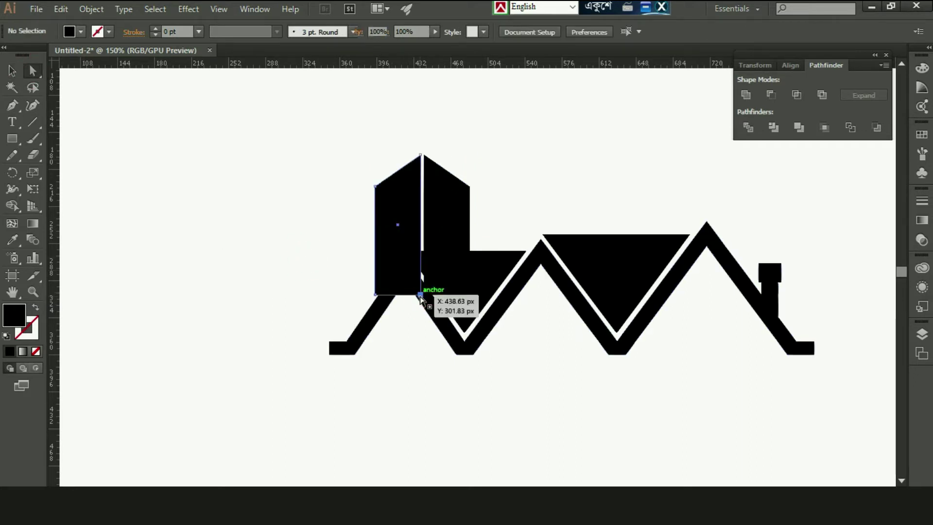
pyautogui.click(420, 295)
pyautogui.press('Up')
pyautogui.press('Up')
pyautogui.press('Up')
pyautogui.press('Up')
pyautogui.press('Up')
pyautogui.press('Up')
pyautogui.press('Up')
pyautogui.press('Up')
pyautogui.press('Up')
pyautogui.press('Up')
pyautogui.press('Up')
pyautogui.press('Up')
pyautogui.press('Up')
pyautogui.press('Up')
pyautogui.press('Up')
pyautogui.press('Up')
pyautogui.press('Up')
pyautogui.press('Up')
pyautogui.press('Up')
pyautogui.press('Up')
pyautogui.press('Up')
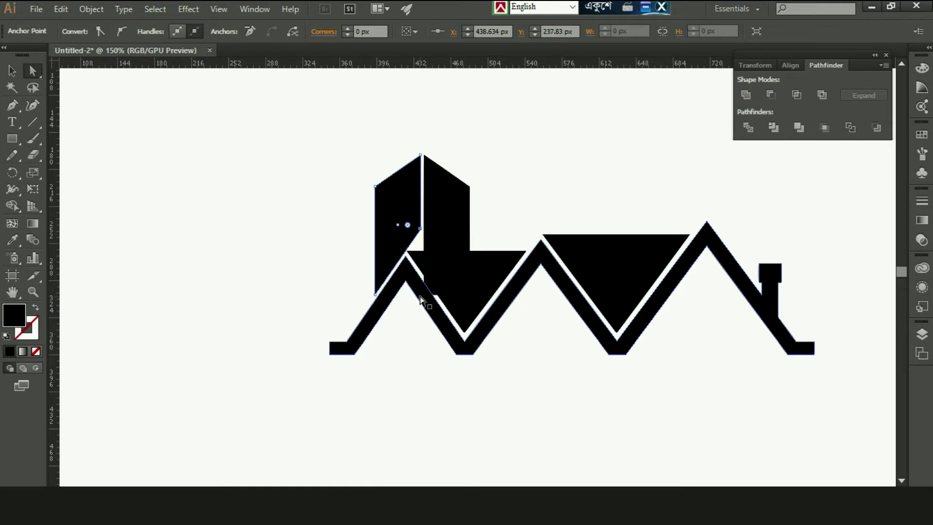
pyautogui.click(433, 281)
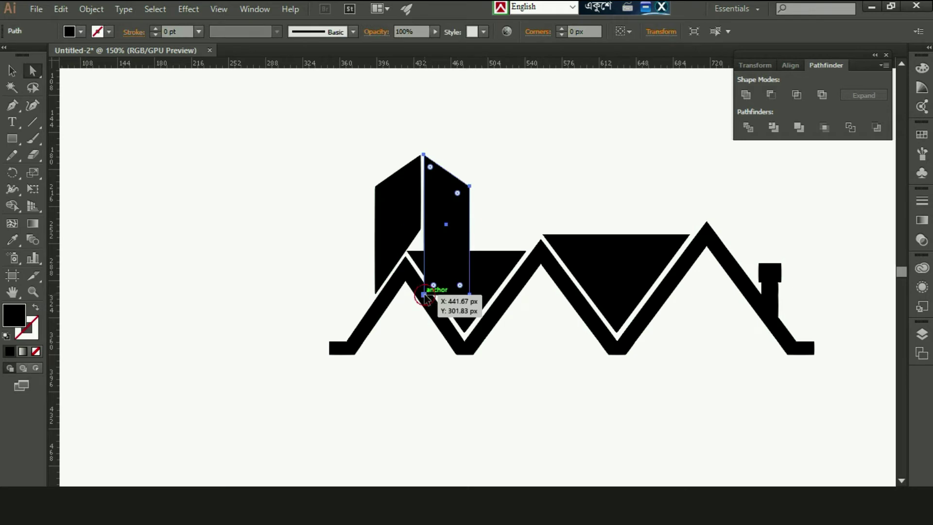
pyautogui.click(424, 295)
pyautogui.press('Up')
pyautogui.press('Up')
pyautogui.press('Up')
pyautogui.press('Up')
pyautogui.press('Up')
pyautogui.press('Up')
pyautogui.press('Up')
pyautogui.press('Up')
pyautogui.press('Up')
pyautogui.press('Up')
pyautogui.press('Up')
pyautogui.press('Up')
pyautogui.press('Up')
pyautogui.press('Up')
pyautogui.press('Up')
pyautogui.press('Up')
pyautogui.press('Up')
pyautogui.click(425, 295)
pyautogui.click(464, 222)
pyautogui.moveTo(470, 295); pyautogui.dragTo(470, 293)
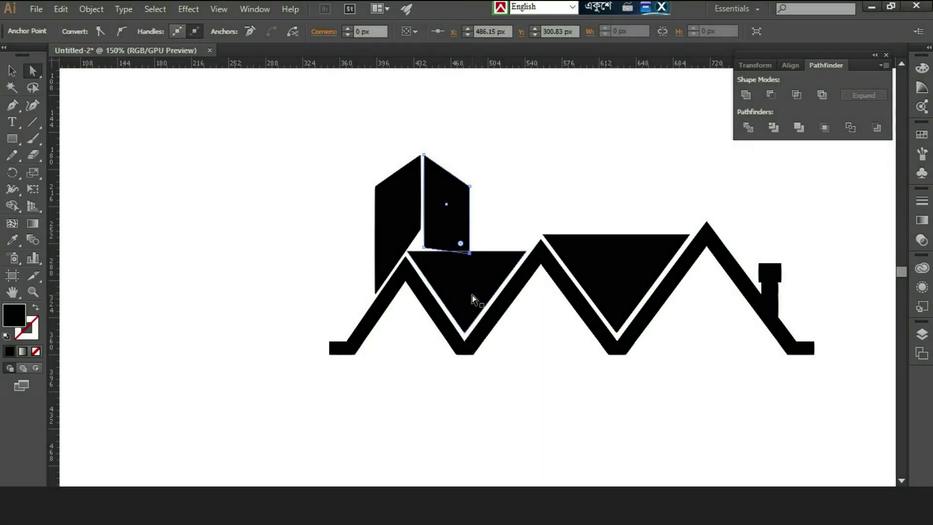
pyautogui.press('Up')
pyautogui.press('Up')
pyautogui.press('Up')
pyautogui.press('Up')
pyautogui.press('Up')
pyautogui.press('Up')
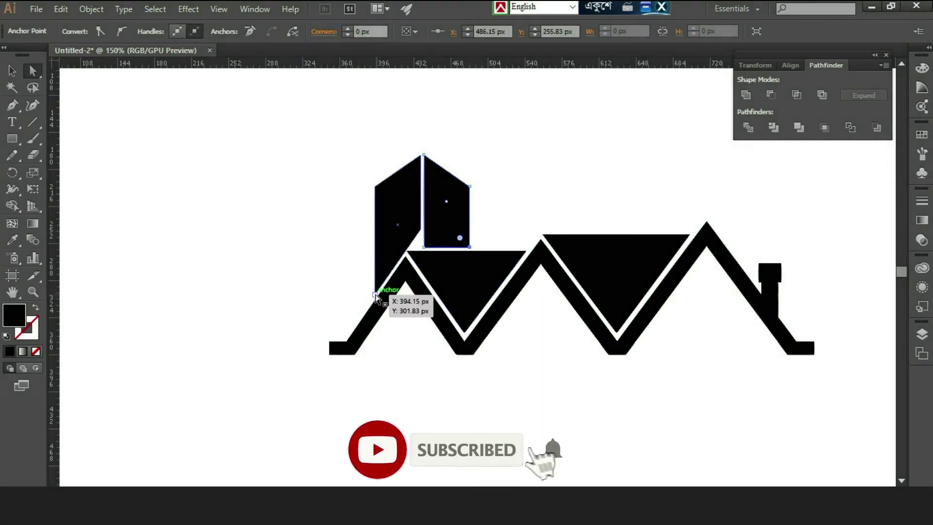
# Pull the left wall's inner bottom corner down and left to sit along the roof slope.
pyautogui.click(420, 228)
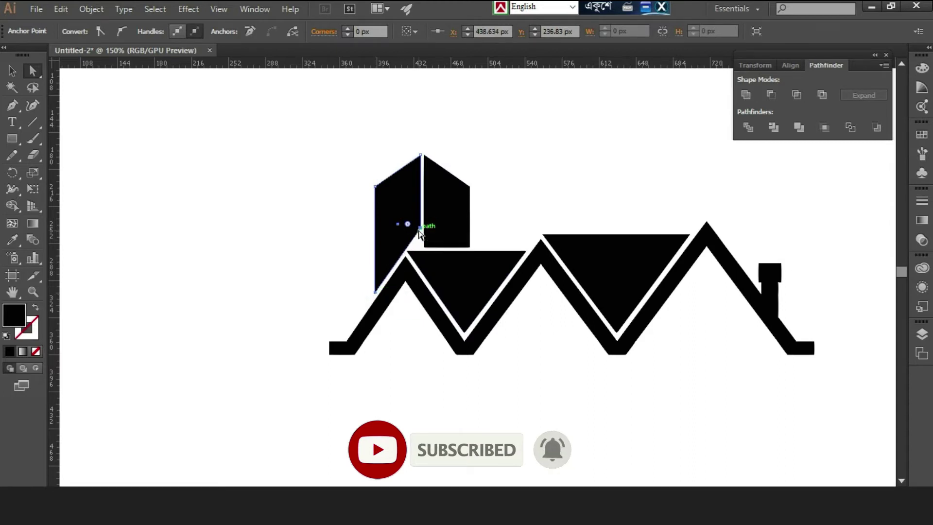
pyautogui.click(305, 228)
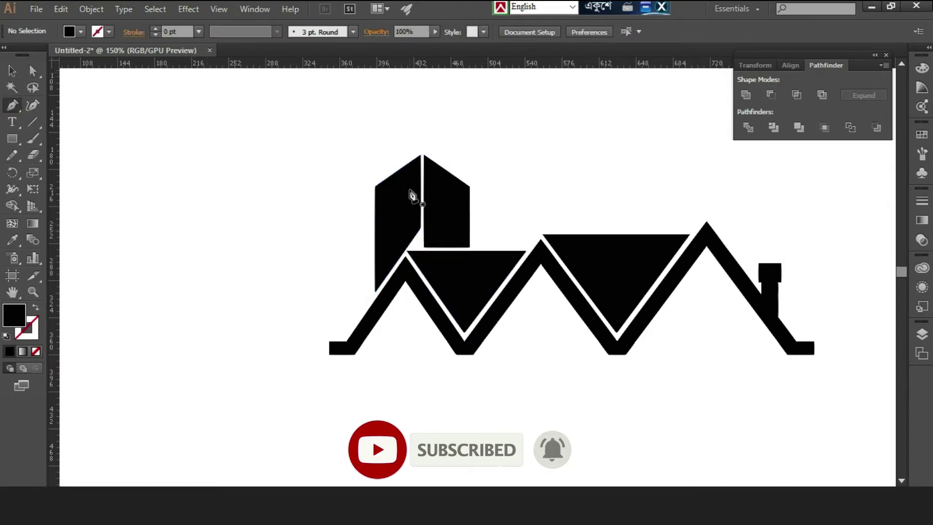
pyautogui.moveTo(421, 228); pyautogui.dragTo(422, 257)
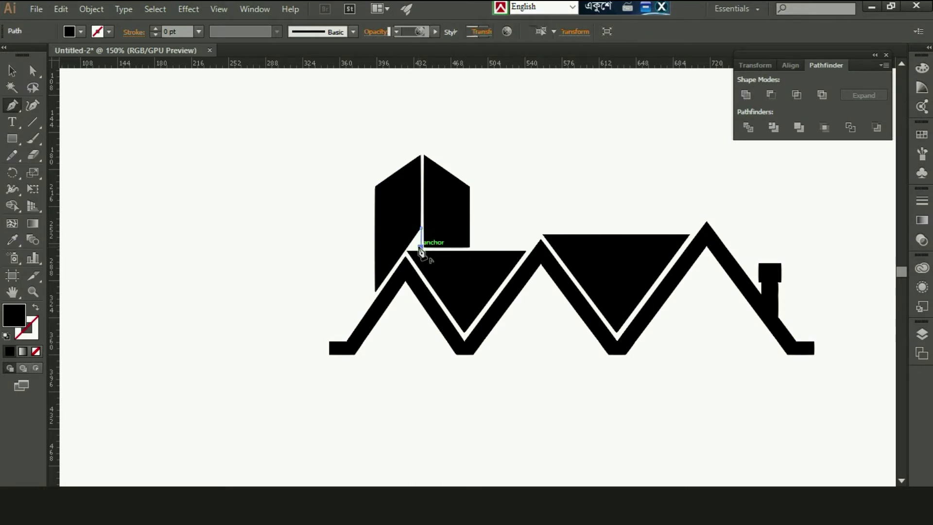
pyautogui.moveTo(422, 251); pyautogui.dragTo(394, 252)
pyautogui.click(392, 249)
pyautogui.click(412, 227)
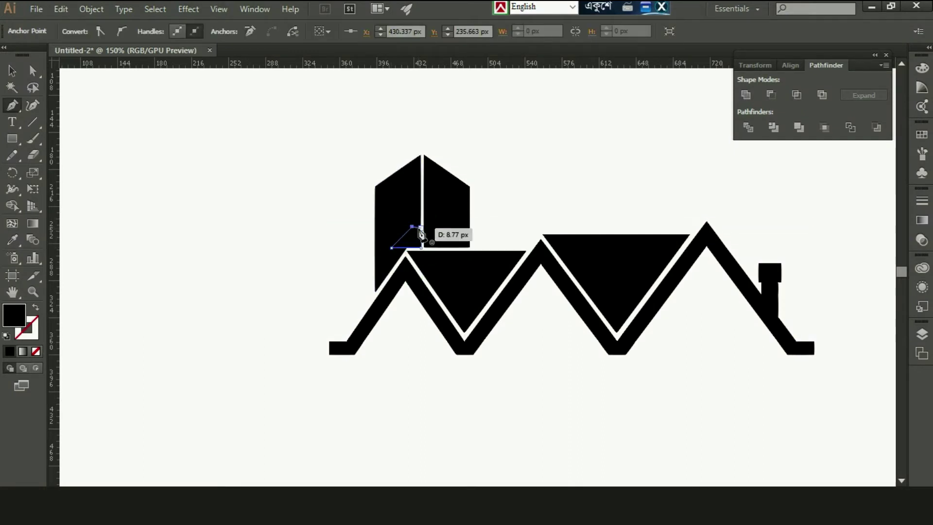
pyautogui.click(12, 71)
pyautogui.press('shift')
pyautogui.press('shift')
pyautogui.press('shift')
pyautogui.click(361, 190)
pyautogui.click(250, 186)
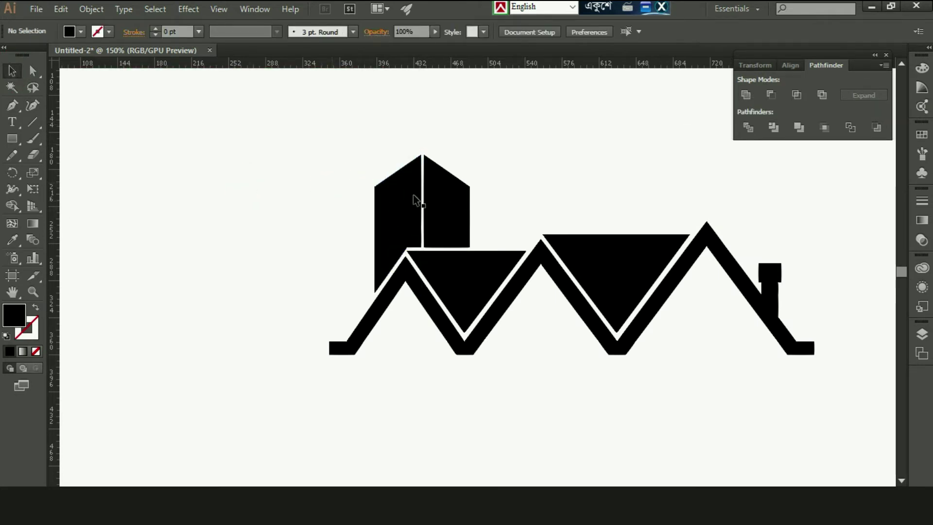
pyautogui.moveTo(350, 170); pyautogui.dragTo(461, 208)
pyautogui.click(519, 204)
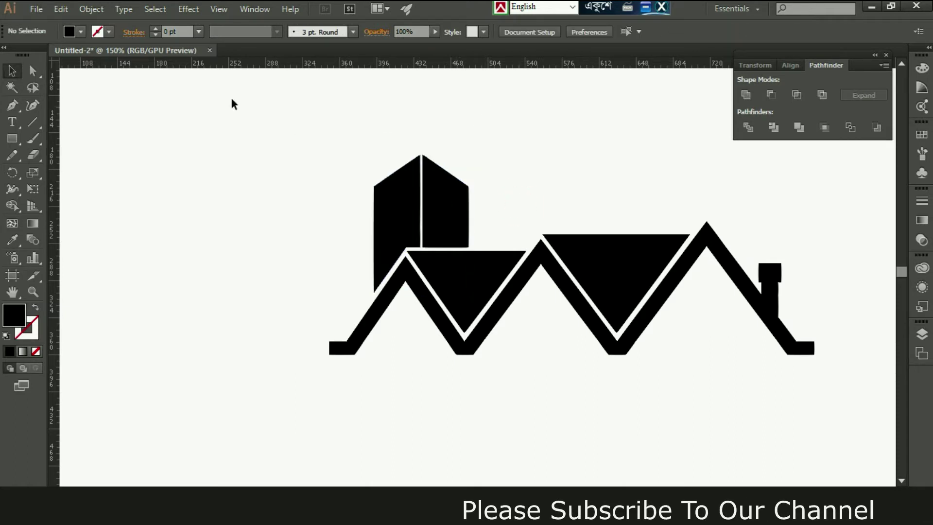
pyautogui.click(26, 125)
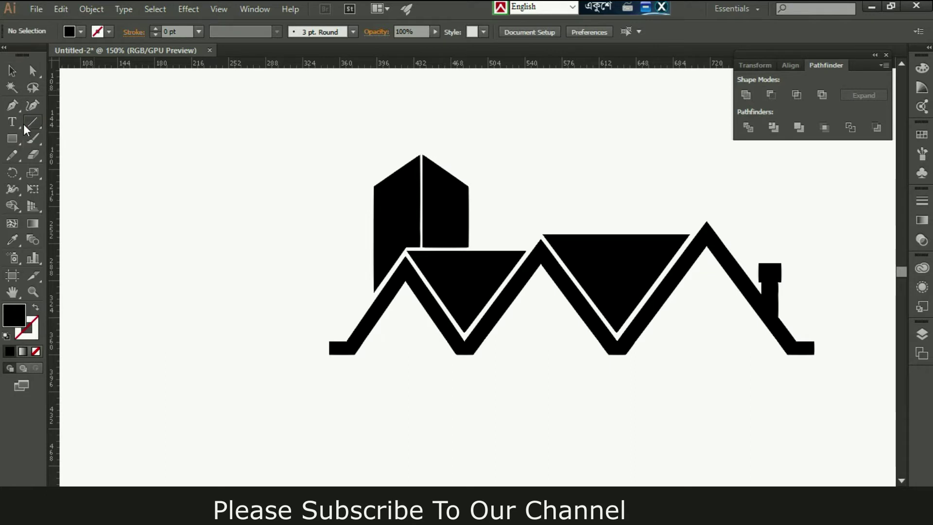
# Zoom in on the tall building and fill the thin strip white.
pyautogui.click(33, 291)
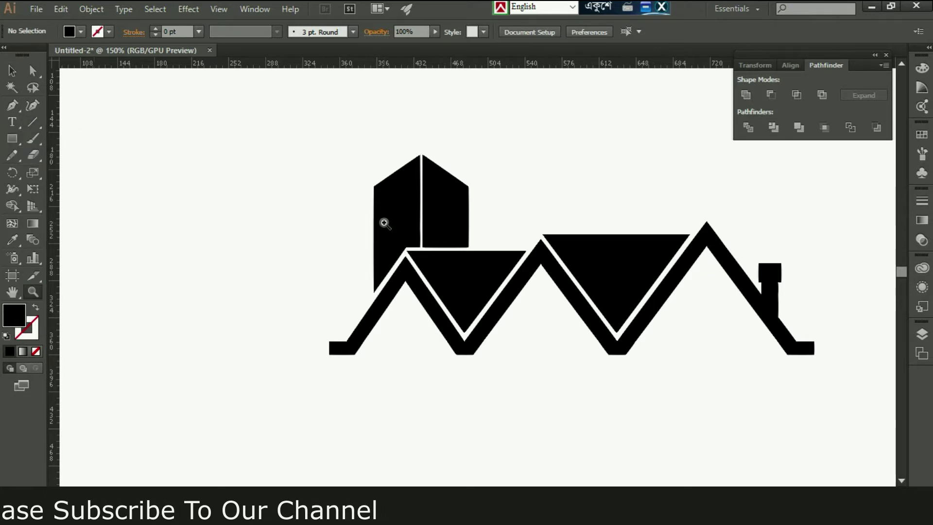
pyautogui.click(385, 223)
pyautogui.press('i')
pyautogui.click(75, 79)
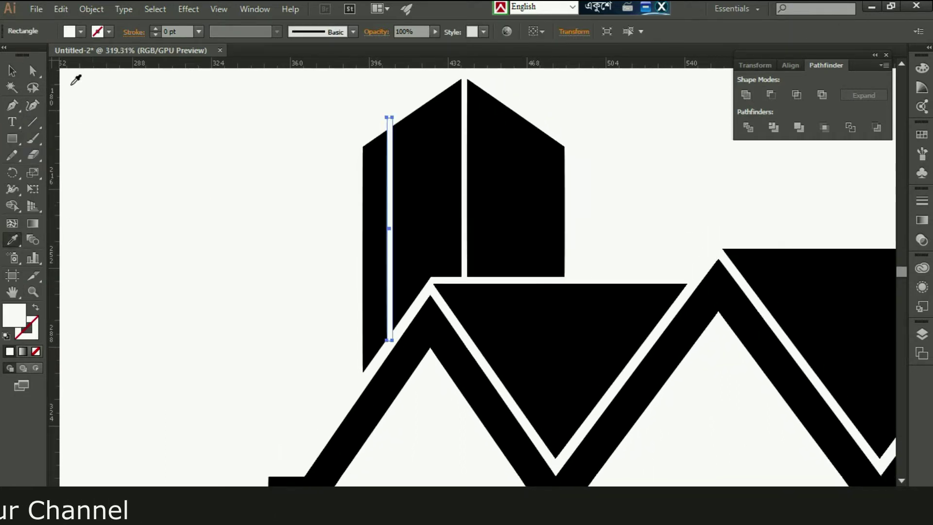
pyautogui.click(14, 72)
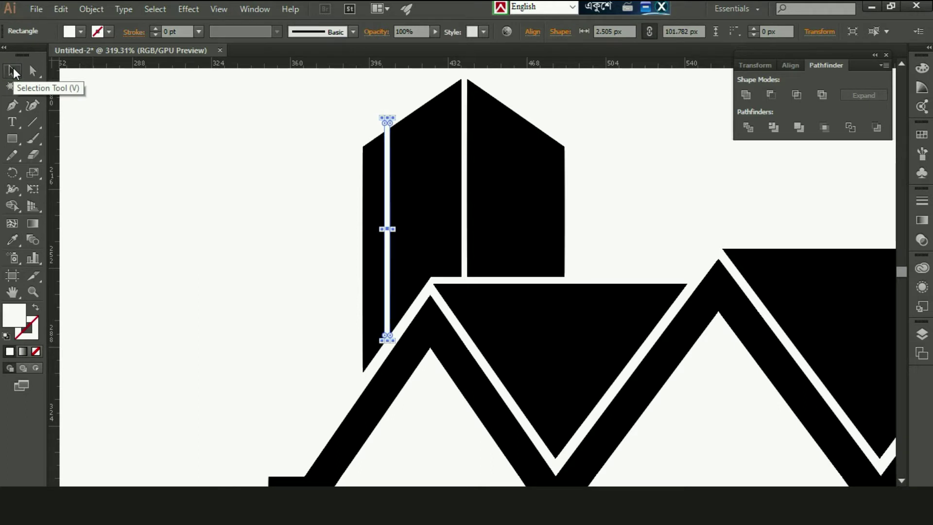
# Paste two in-place copies of the white strip and nudge them rightward.
pyautogui.hotkey('ctrl', 'c')
pyautogui.hotkey('ctrl', 'f')
pyautogui.hotkey('shift', 'Right')
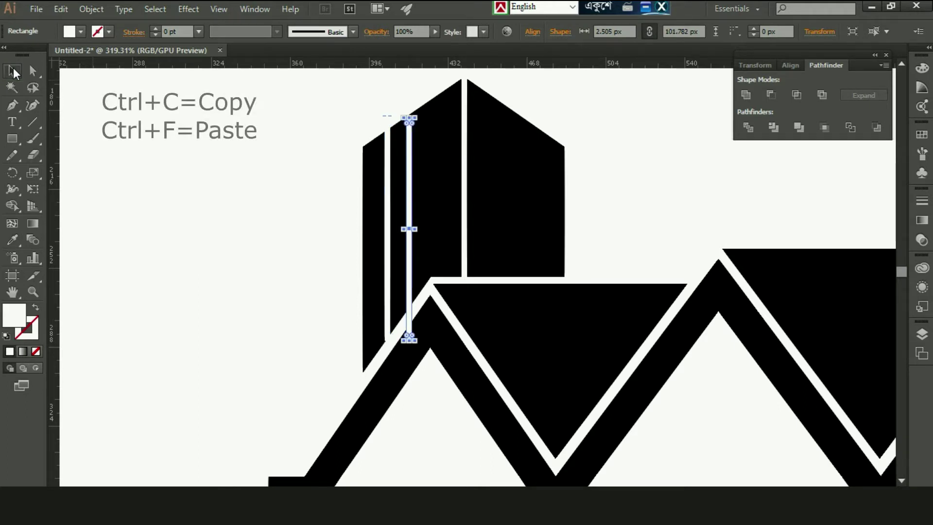
pyautogui.press('Right')
pyautogui.hotkey('ctrl', 'c')
pyautogui.hotkey('ctrl', 'f')
pyautogui.hotkey('shift', 'Right')
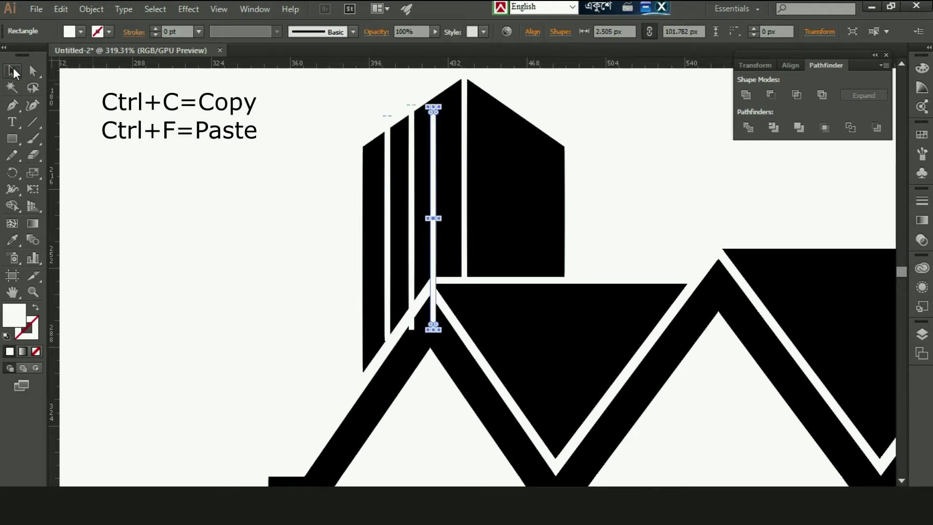
pyautogui.press('Right')
pyautogui.press('Up')
pyautogui.press('Up')
pyautogui.press('Up')
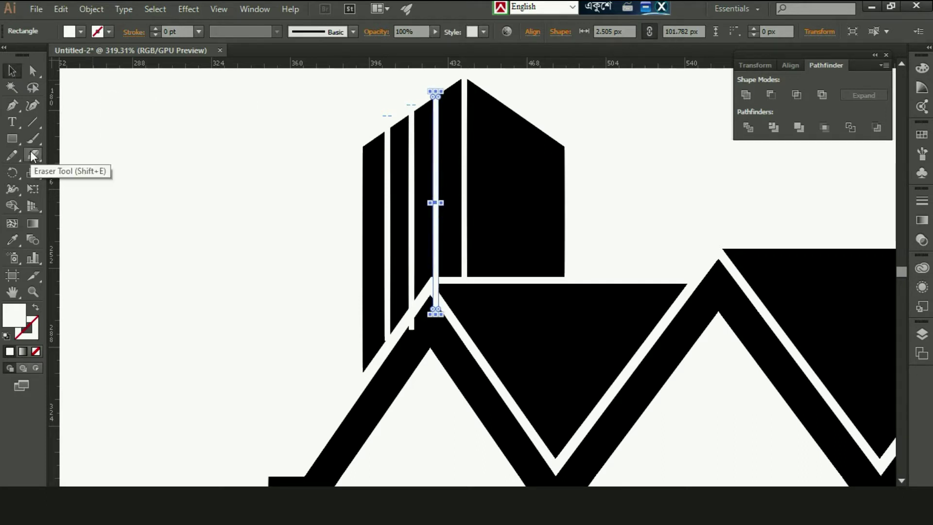
pyautogui.press('Up')
pyautogui.press('Up')
pyautogui.press('Up')
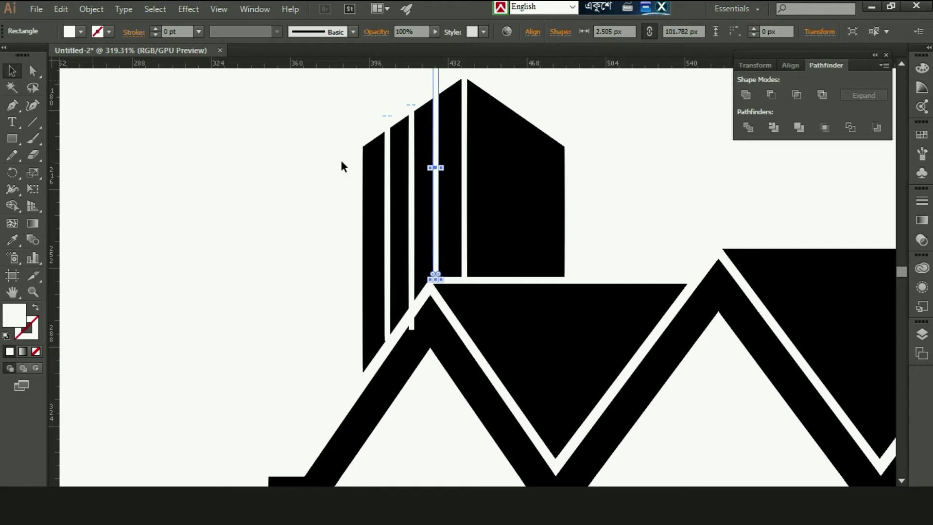
# Nudge the rightmost and leftmost white strips upward to align them.
pyautogui.moveTo(415, 107); pyautogui.dragTo(417, 110)
pyautogui.click(334, 134)
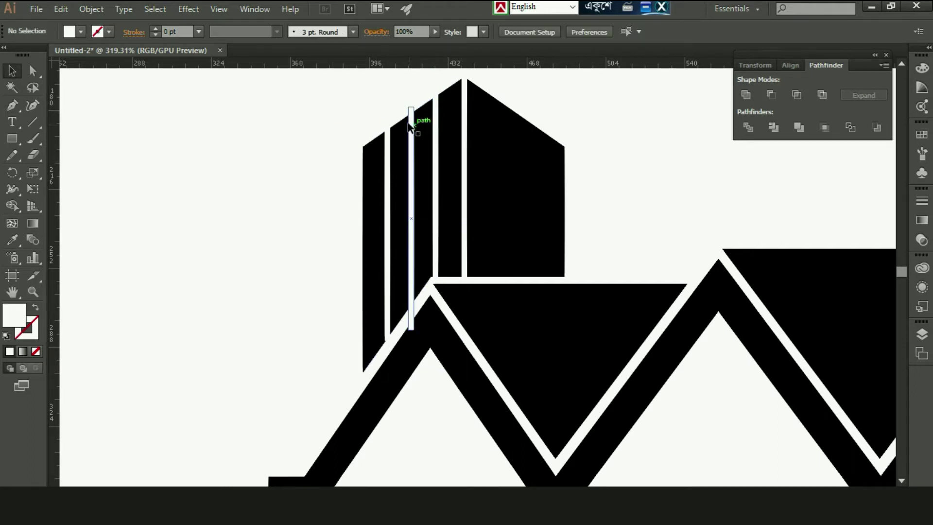
pyautogui.click(413, 127)
pyautogui.press('Up')
pyautogui.press('Up')
pyautogui.click(272, 200)
pyautogui.click(384, 325)
pyautogui.press('Up')
pyautogui.press('Up')
pyautogui.click(277, 337)
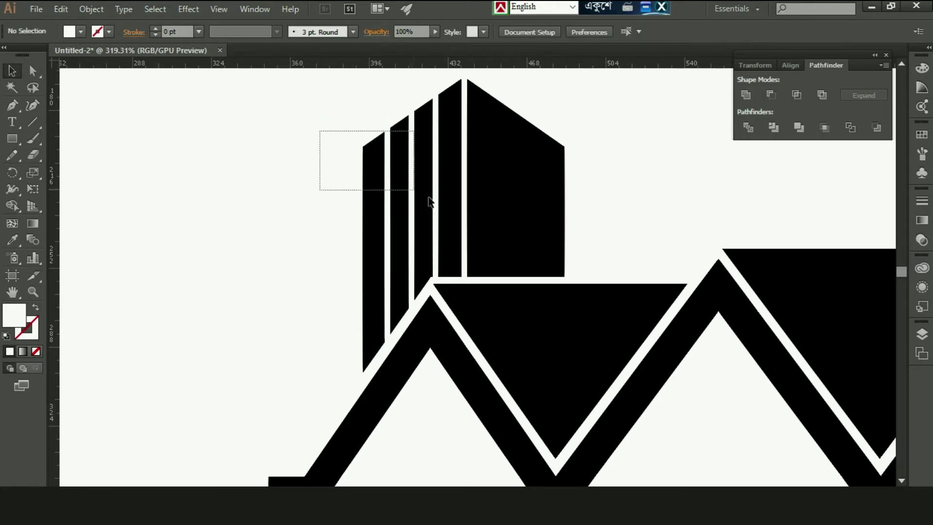
# Subtract the white strips from the left wall with Pathfinder Minus Front.
pyautogui.moveTo(428, 202); pyautogui.dragTo(448, 210)
pyautogui.click(765, 94)
pyautogui.hotkey('ctrl', 'shift', 'a')
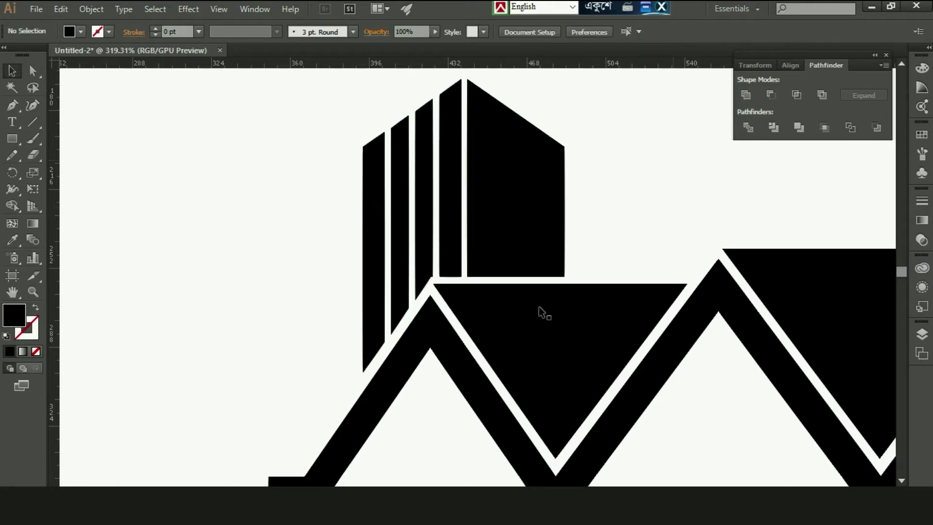
pyautogui.hscroll(2, 510, 207)
# Scroll up to the building's top and briefly select the left building.
pyautogui.hscroll(3, 476, 272)
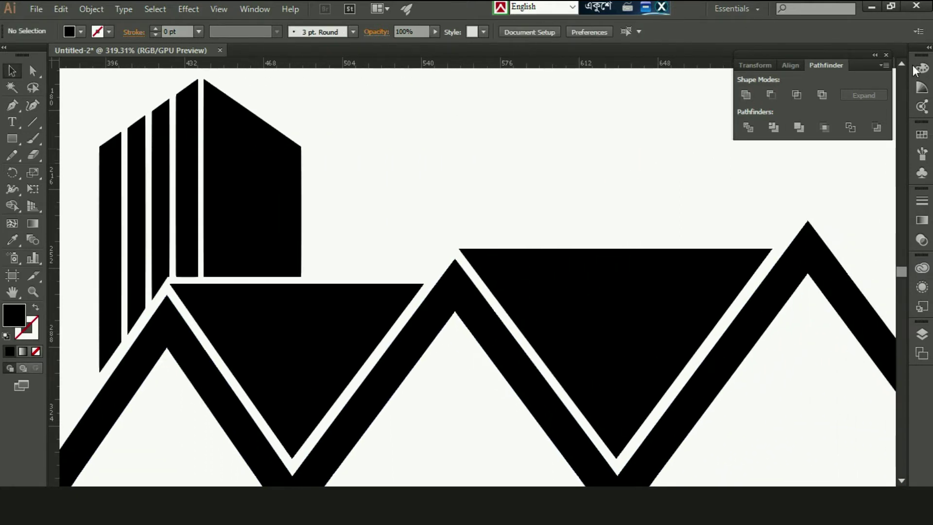
pyautogui.click(901, 63)
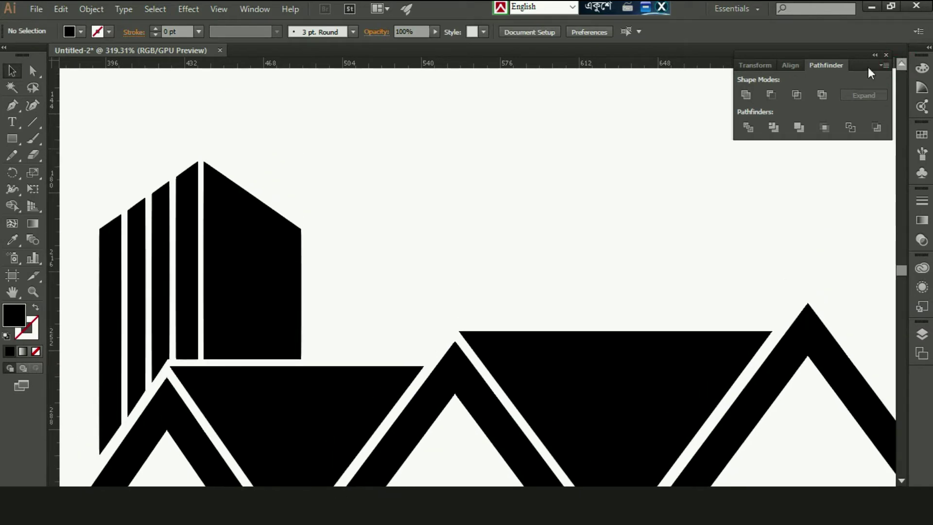
pyautogui.moveTo(92, 177); pyautogui.dragTo(241, 248)
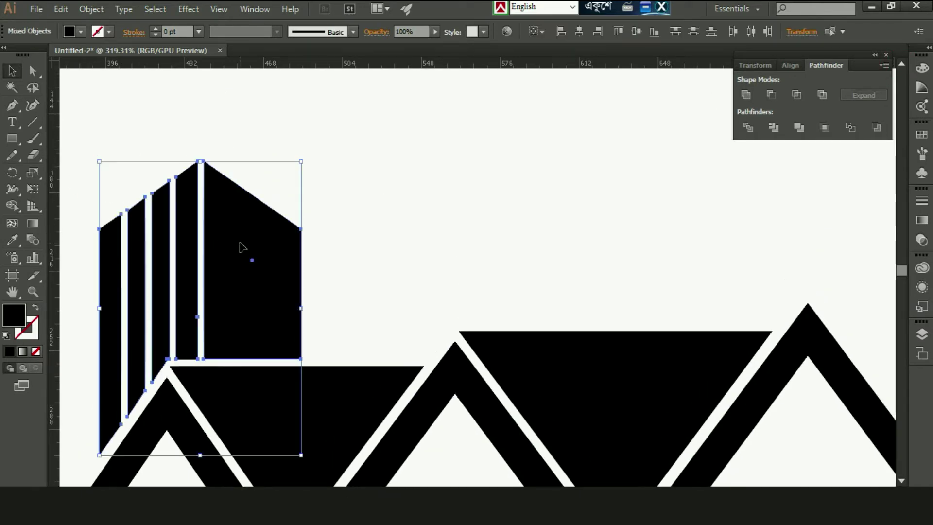
pyautogui.click(368, 314)
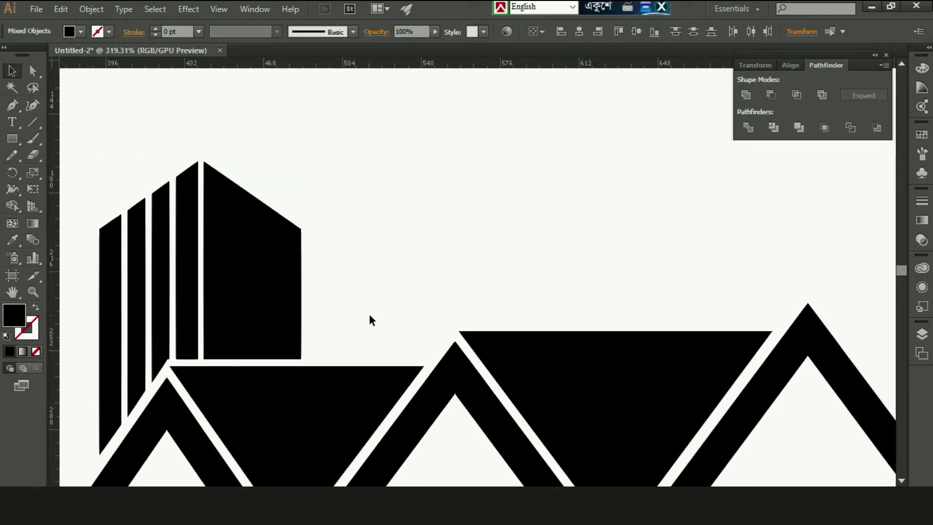
# Pen-draw the tall building's left outline from base up to its roof peak.
pyautogui.click(13, 107)
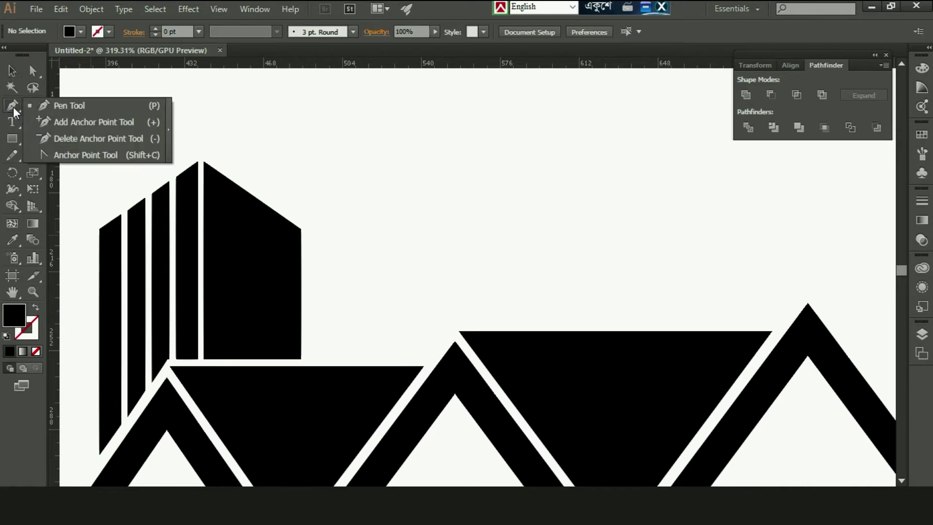
pyautogui.click(339, 359)
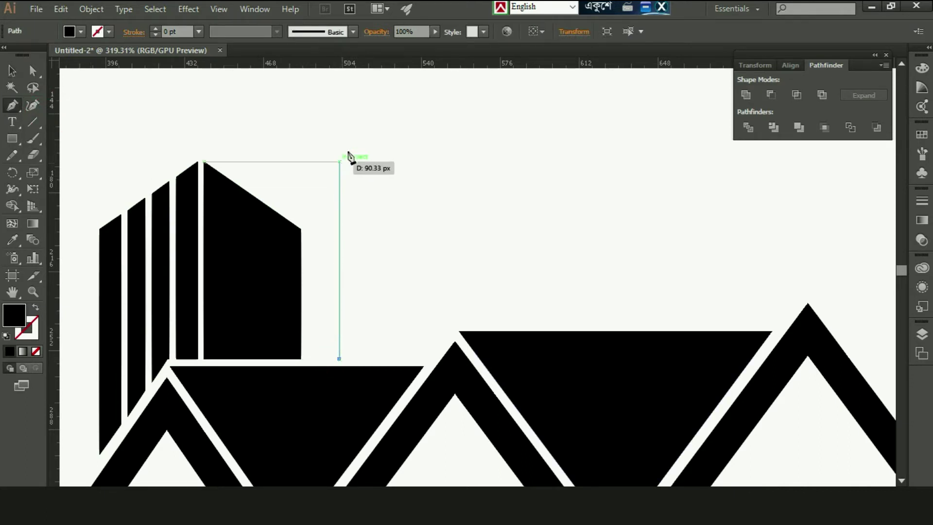
pyautogui.click(340, 125)
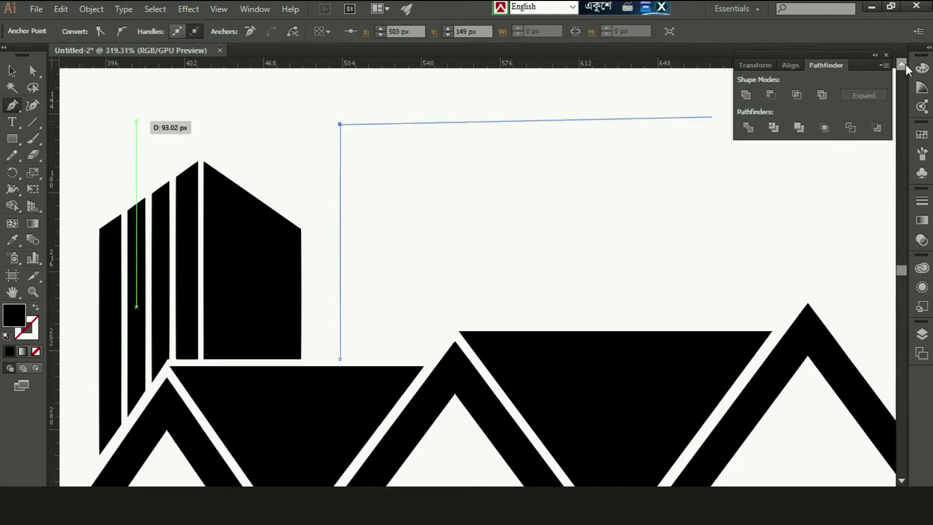
pyautogui.scroll(3, 907, 69)
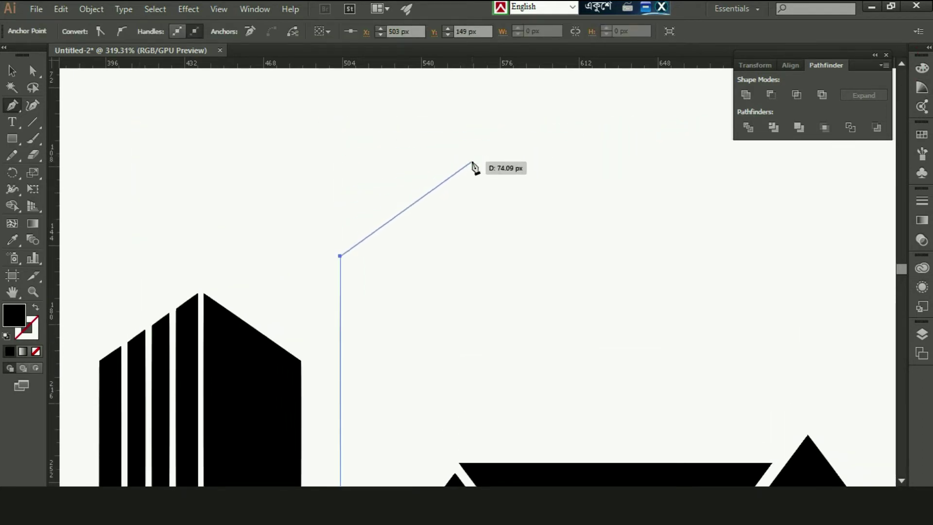
pyautogui.click(444, 150)
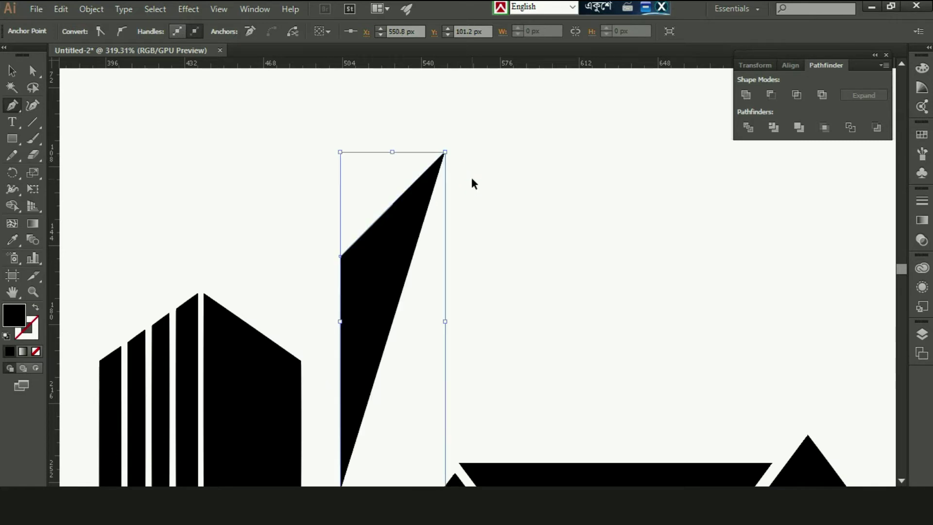
pyautogui.hotkey('ctrl', 'z')
pyautogui.click(464, 173)
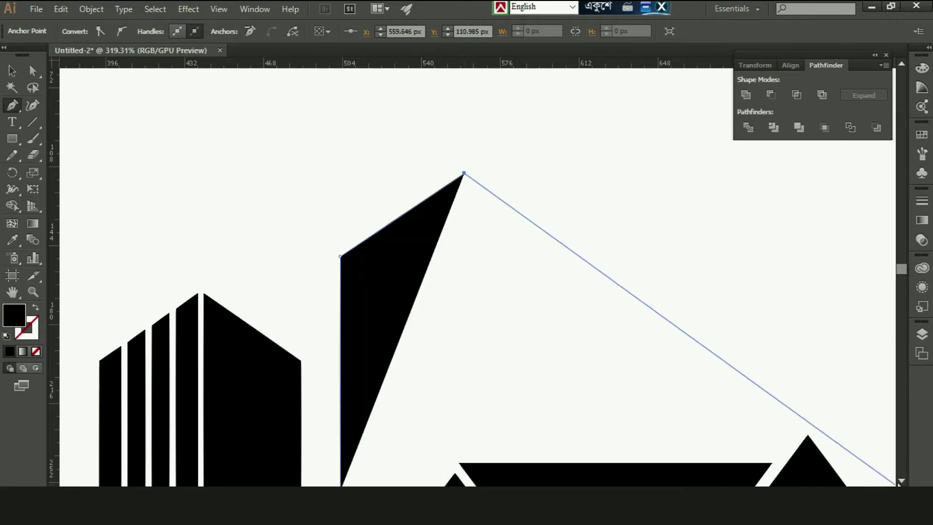
pyautogui.scroll(-3, 474, 357)
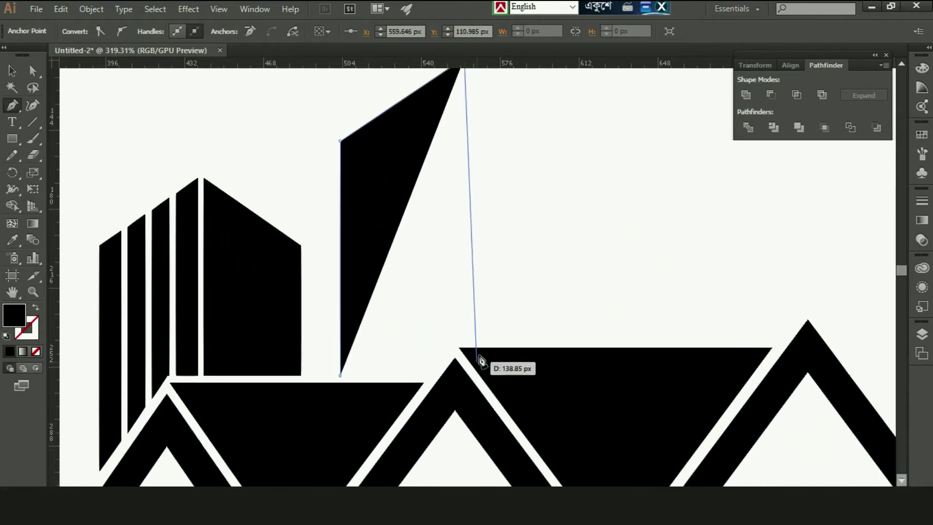
pyautogui.click(459, 336)
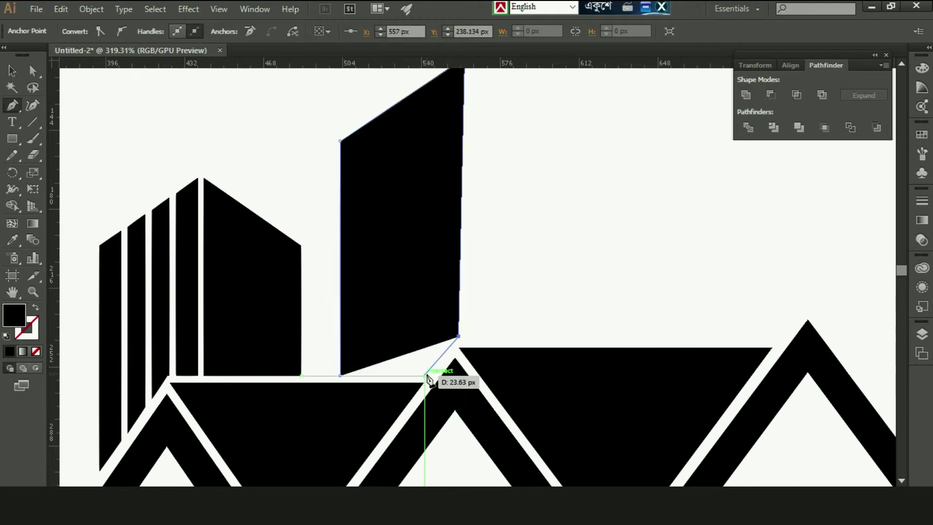
pyautogui.click(425, 375)
pyautogui.click(340, 375)
# Check the outline's bottom-right corner point with Direct Selection.
pyautogui.press('a')
pyautogui.click(427, 377)
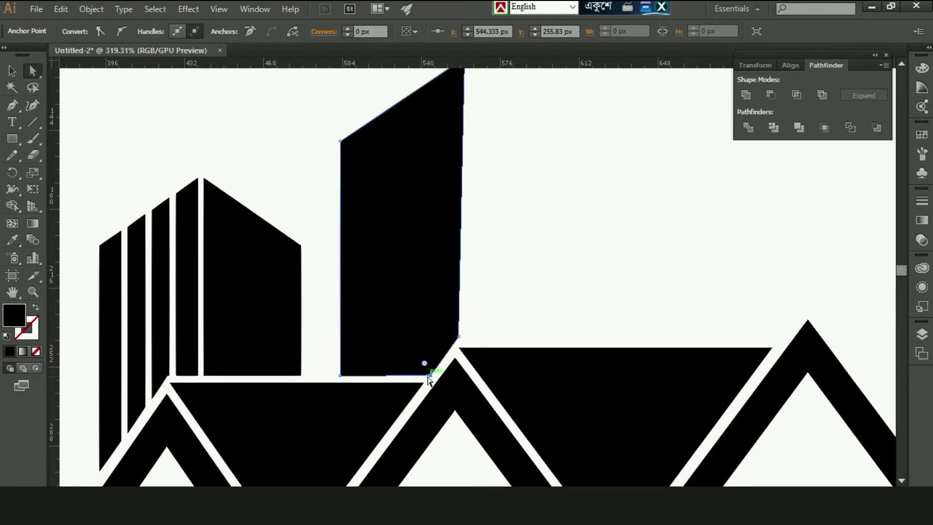
pyautogui.click(512, 322)
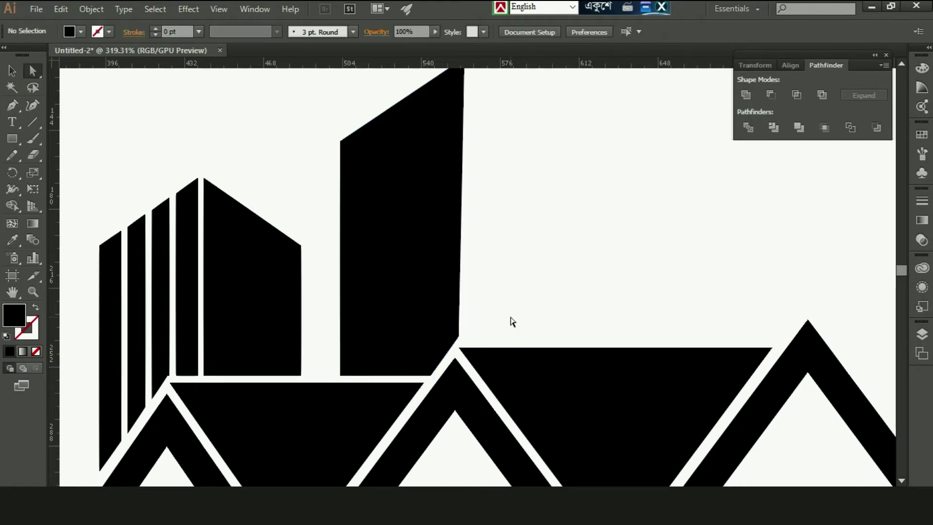
pyautogui.click(902, 63)
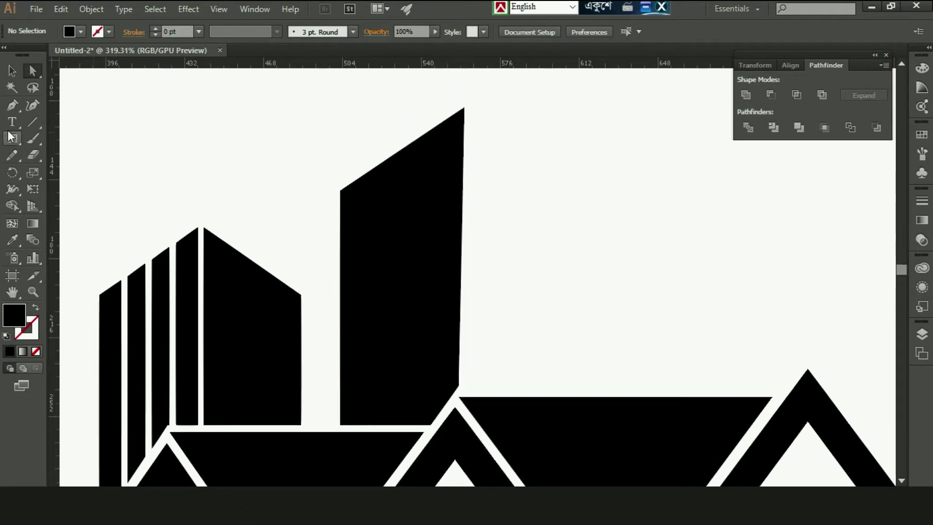
# Pen-draw the right face: roof peak, bottom corners, lower top-right corner, closed.
pyautogui.click(470, 107)
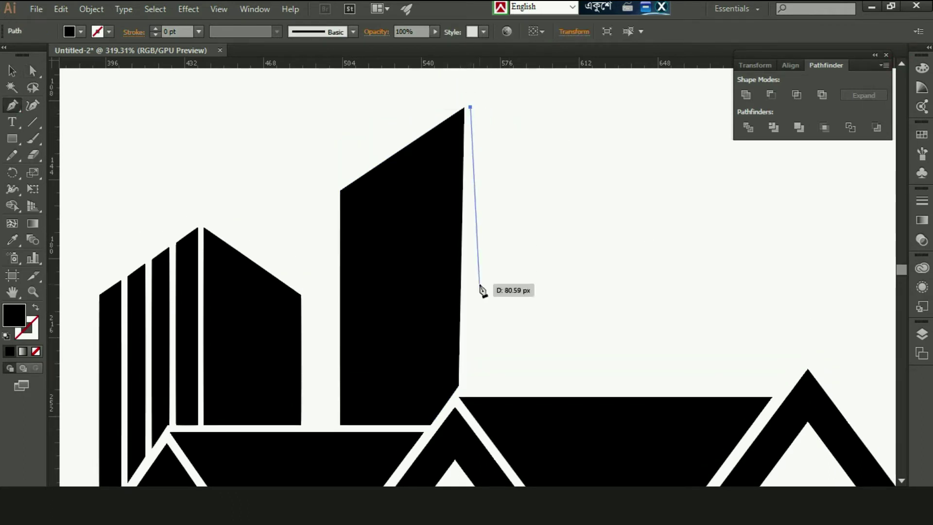
pyautogui.click(465, 389)
pyautogui.hotkey('ctrl', 'z')
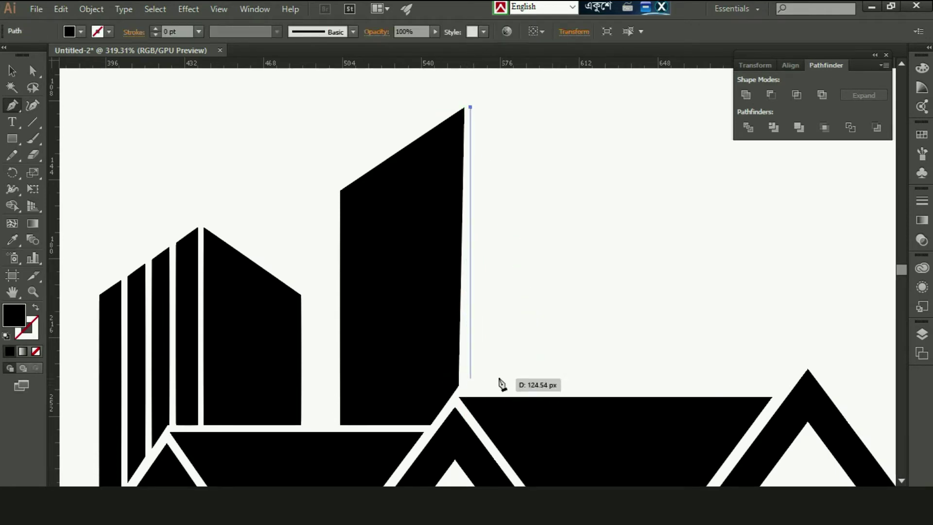
pyautogui.click(470, 390)
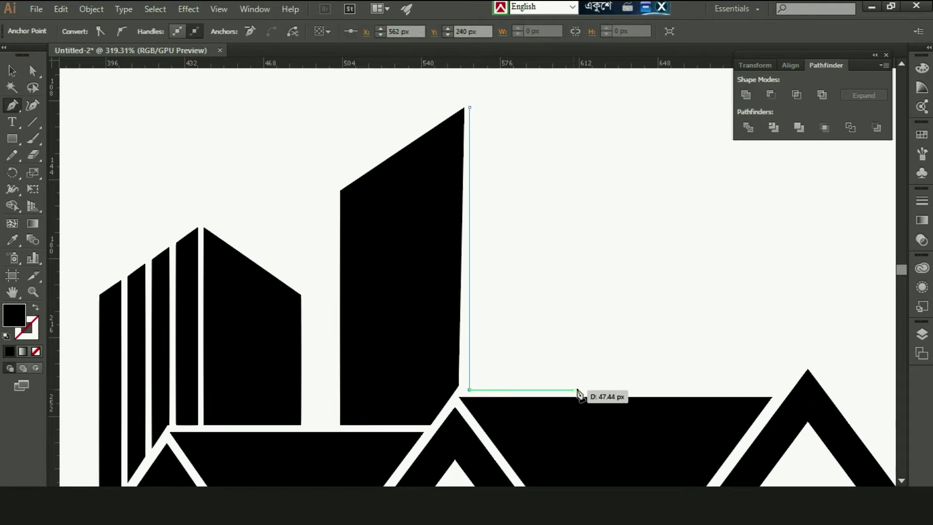
pyautogui.click(578, 390)
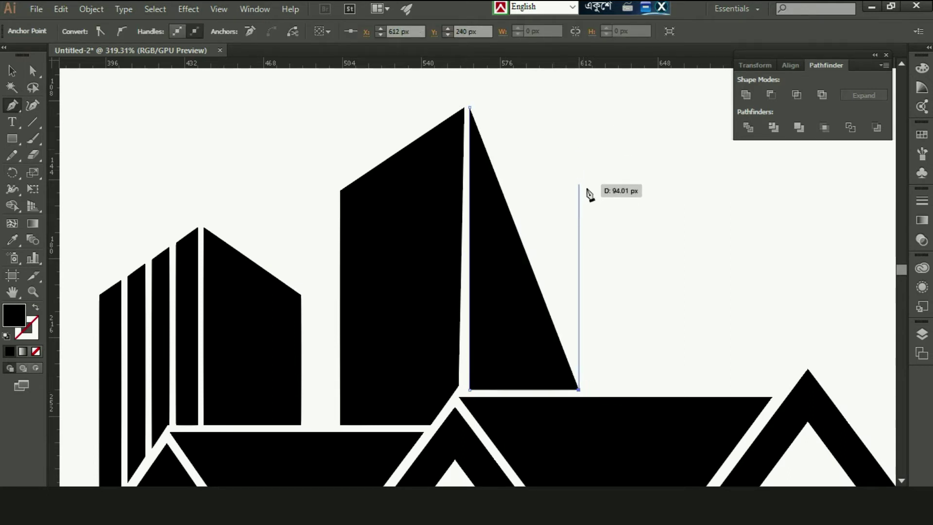
pyautogui.click(578, 181)
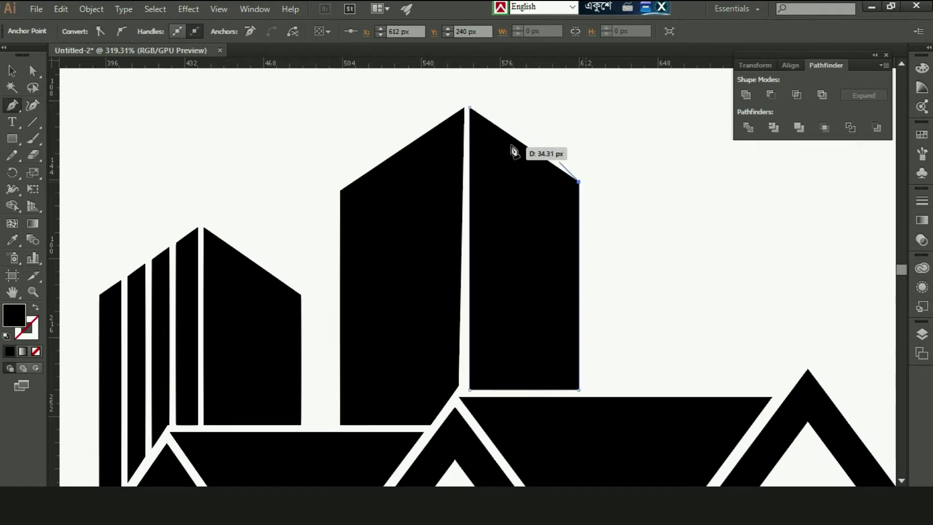
pyautogui.click(469, 108)
pyautogui.press('v')
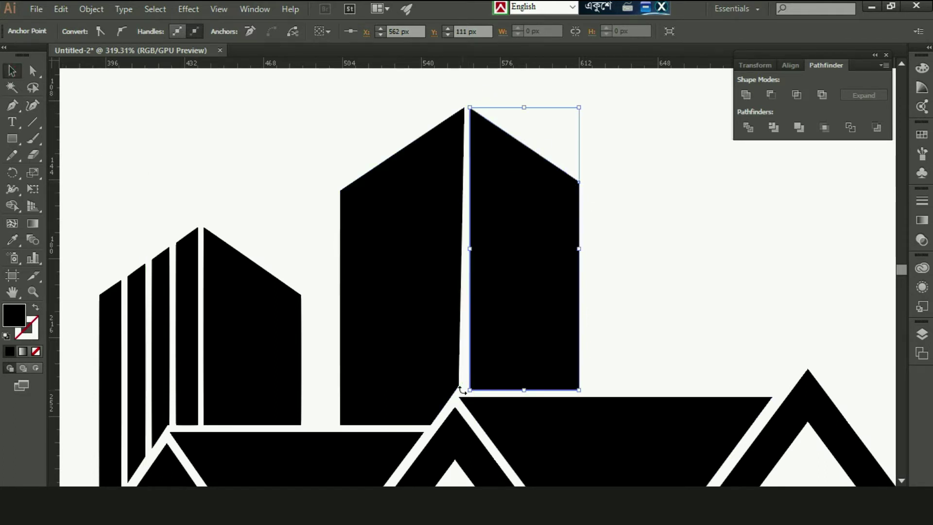
pyautogui.click(413, 344)
# Nudge the left half and its bottom-right corner to narrow the gap.
pyautogui.moveTo(458, 386); pyautogui.dragTo(462, 385)
pyautogui.press('Right')
pyautogui.press('Right')
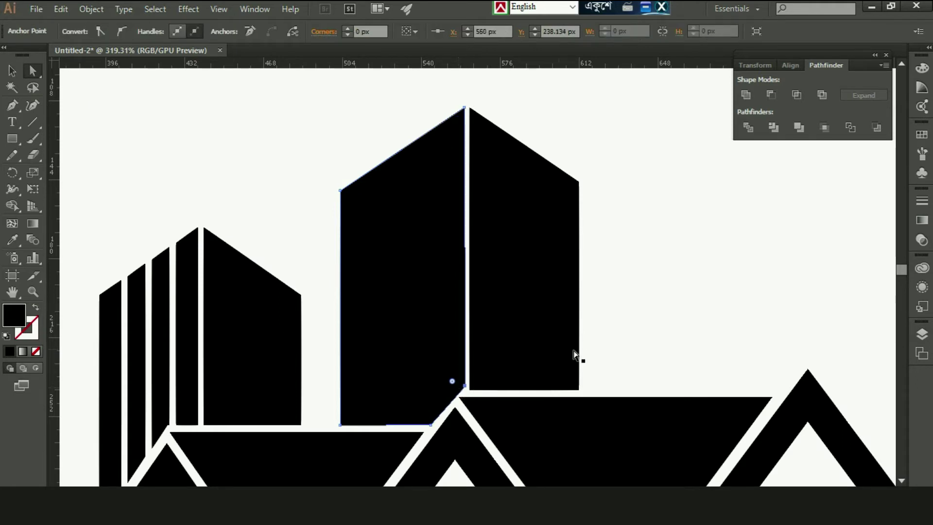
pyautogui.click(684, 353)
pyautogui.click(416, 326)
pyautogui.press('Left')
pyautogui.press('Left')
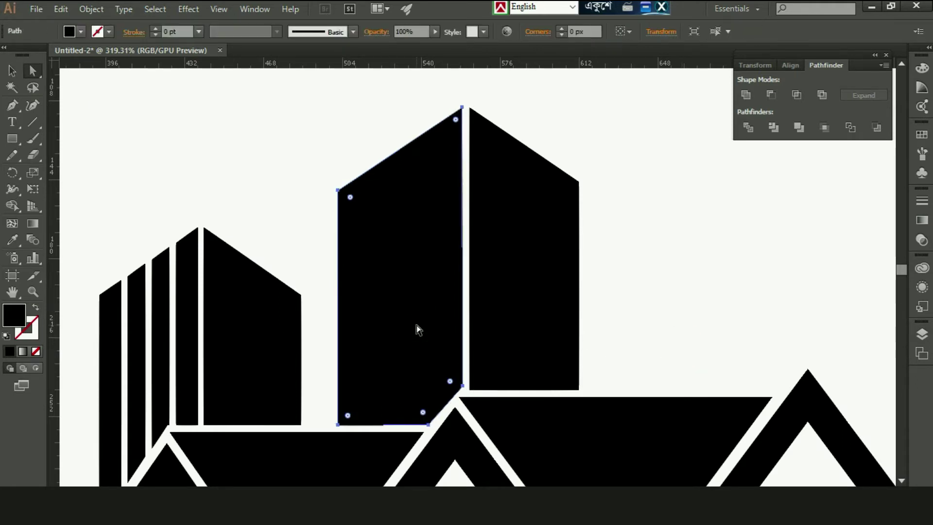
pyautogui.press('Left')
pyautogui.press('Left')
pyautogui.press('Left')
pyautogui.moveTo(424, 425); pyautogui.dragTo(425, 425)
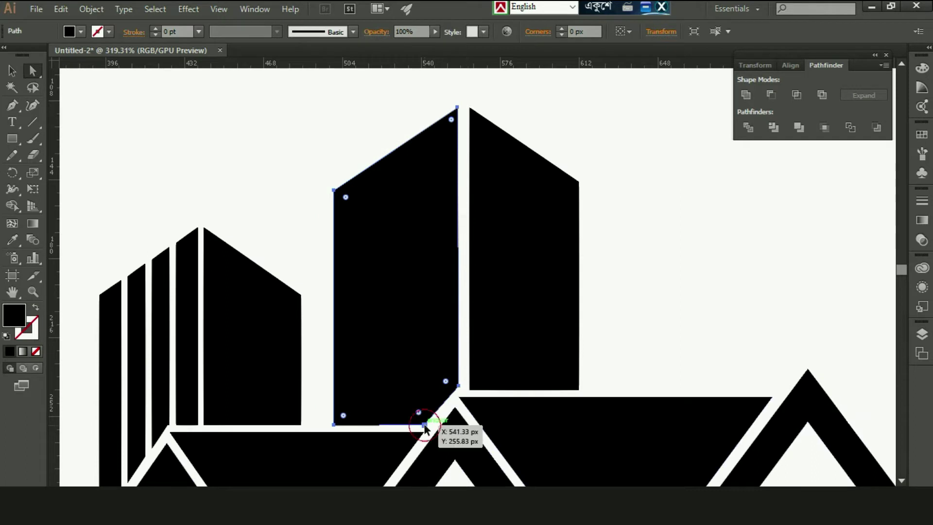
pyautogui.press('Right')
pyautogui.press('Right')
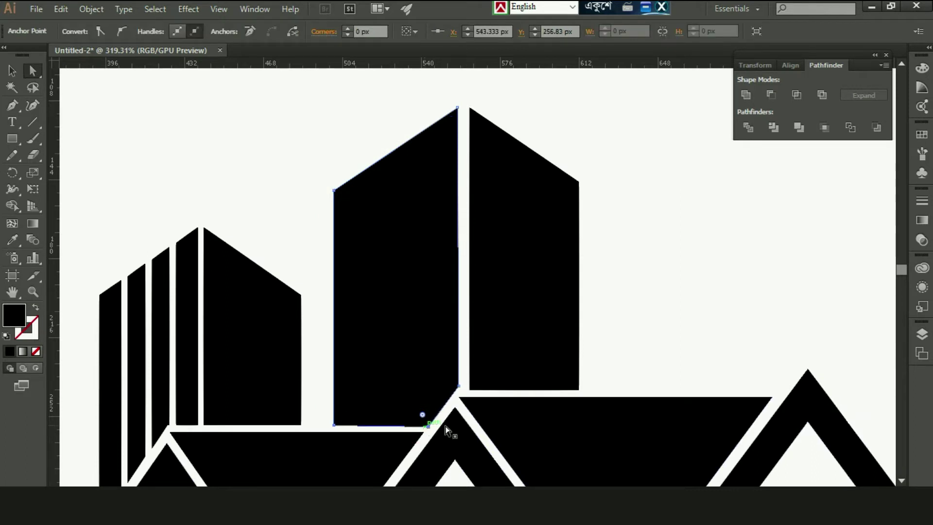
# Nudge the right half left to even the gap, then zoom out and back in.
pyautogui.click(656, 334)
pyautogui.click(535, 357)
pyautogui.press('Left')
pyautogui.press('Left')
pyautogui.press('Left')
pyautogui.click(407, 368)
pyautogui.click(765, 382)
pyautogui.hotkey('ctrl', '-')
pyautogui.hotkey('ctrl', '-')
pyautogui.hotkey('ctrl', '-')
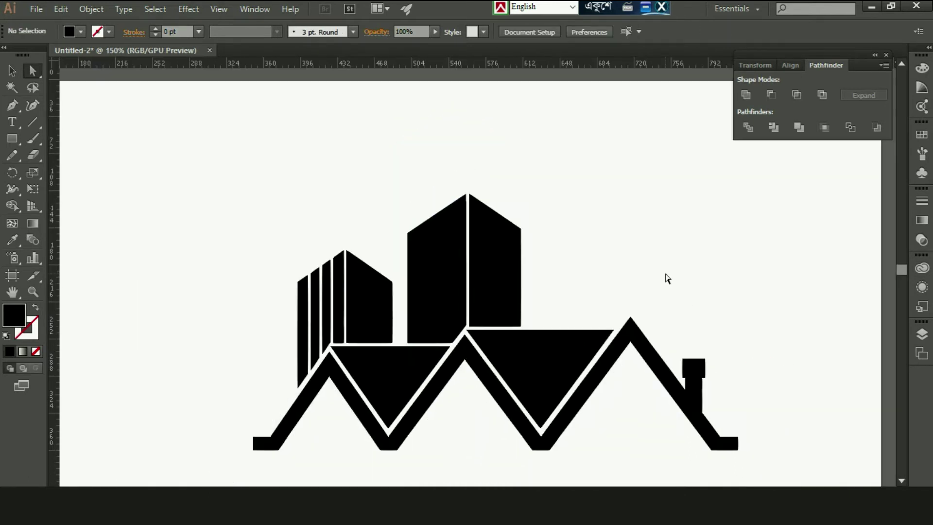
pyautogui.hotkey('ctrl', '+')
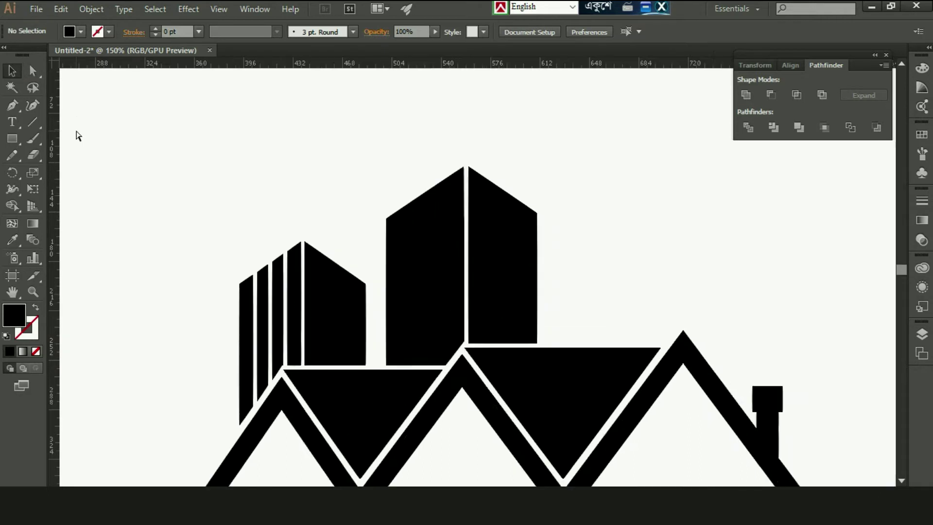
pyautogui.hotkey('ctrl', '+')
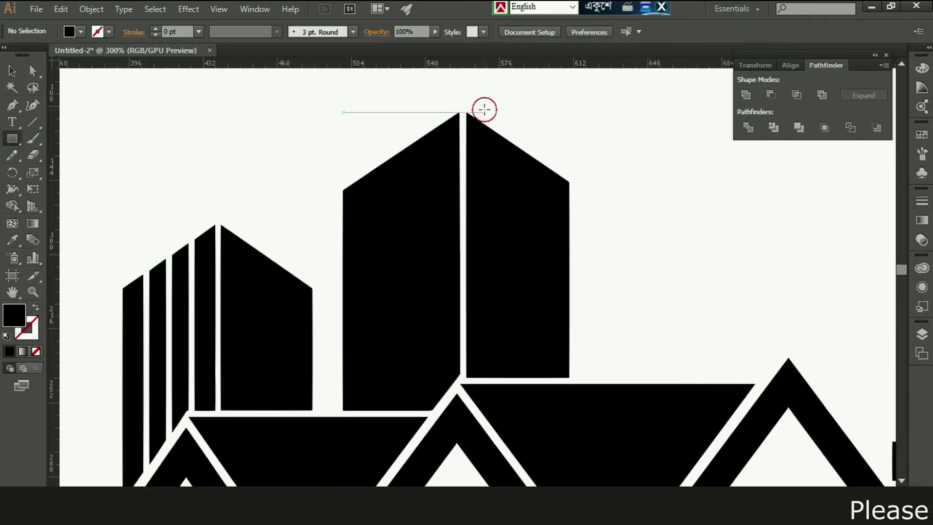
# Draw a thin white strip down the right face and copy it three times rightward.
pyautogui.moveTo(485, 112); pyautogui.dragTo(487, 380)
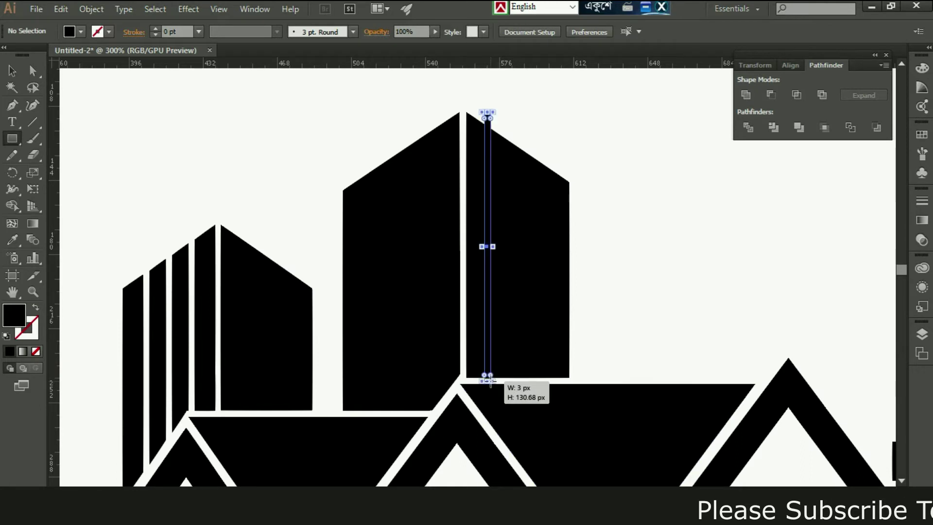
pyautogui.press('i')
pyautogui.click(155, 190)
pyautogui.click(12, 71)
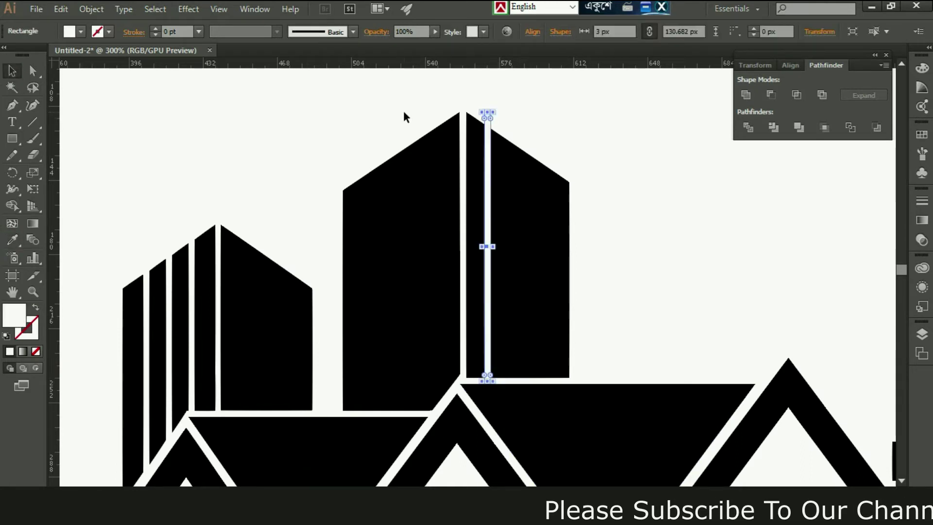
pyautogui.hotkey('shift', 'Right')
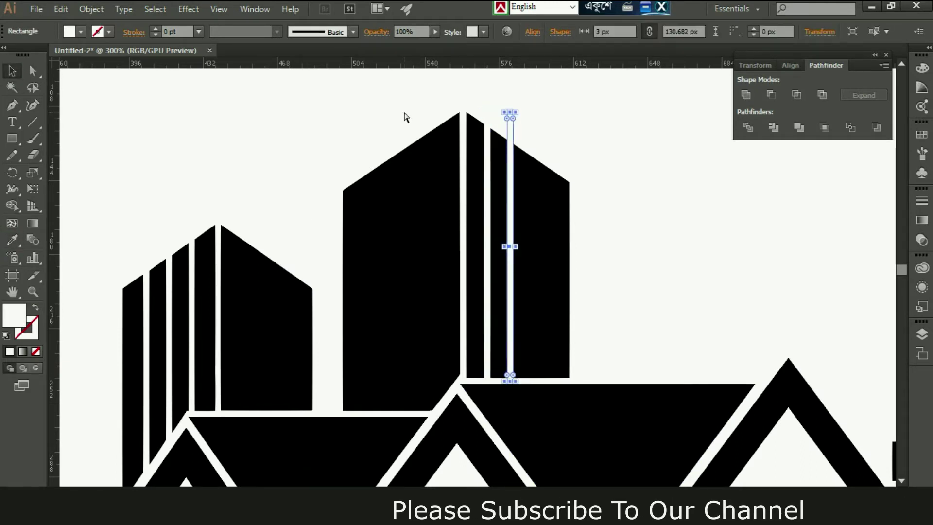
pyautogui.hotkey('shift', 'Right')
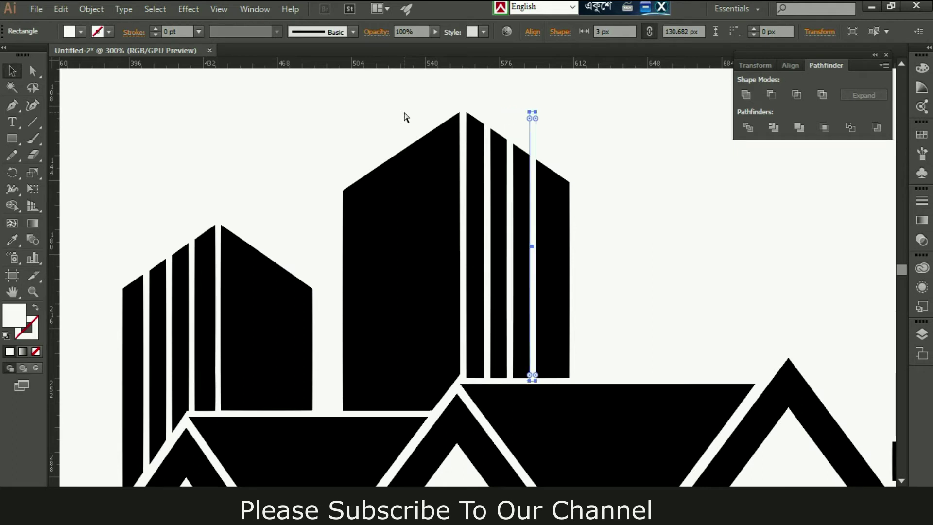
pyautogui.hotkey('shift', 'Right')
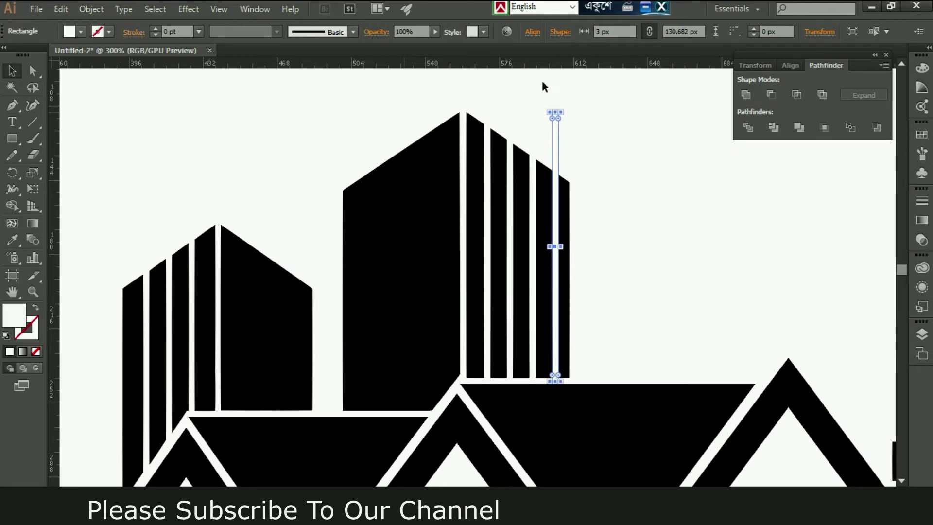
# Drag the white strips to even out their spacing across the face.
pyautogui.moveTo(558, 139); pyautogui.dragTo(544, 140)
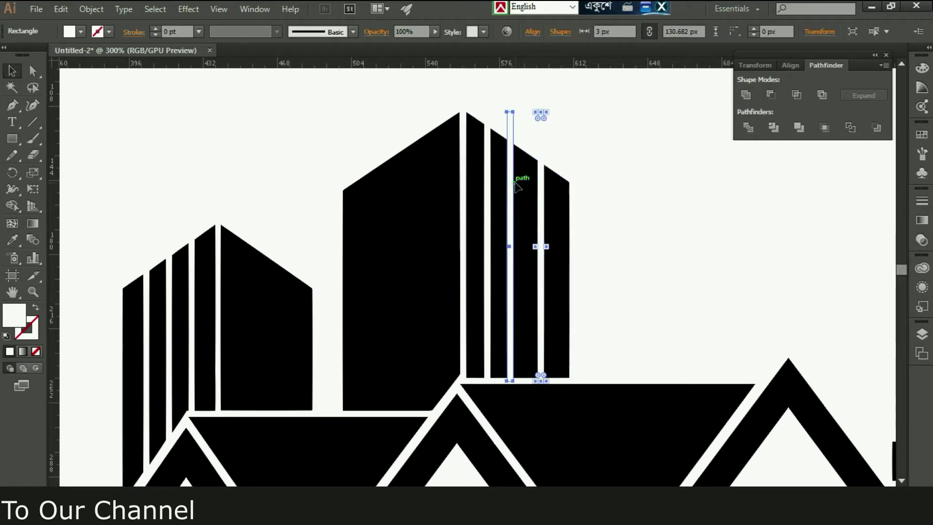
pyautogui.moveTo(510, 179); pyautogui.dragTo(491, 180)
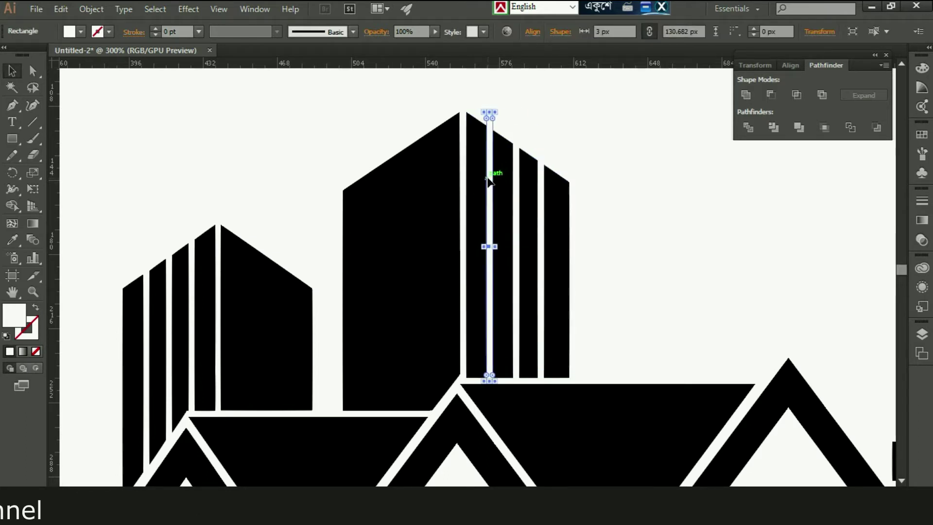
pyautogui.moveTo(540, 204)
pyautogui.mouseDown()
pyautogui.moveTo(543, 219)
pyautogui.moveTo(518, 237)
pyautogui.moveTo(493, 227)
pyautogui.mouseUp()
pyautogui.click(501, 230)
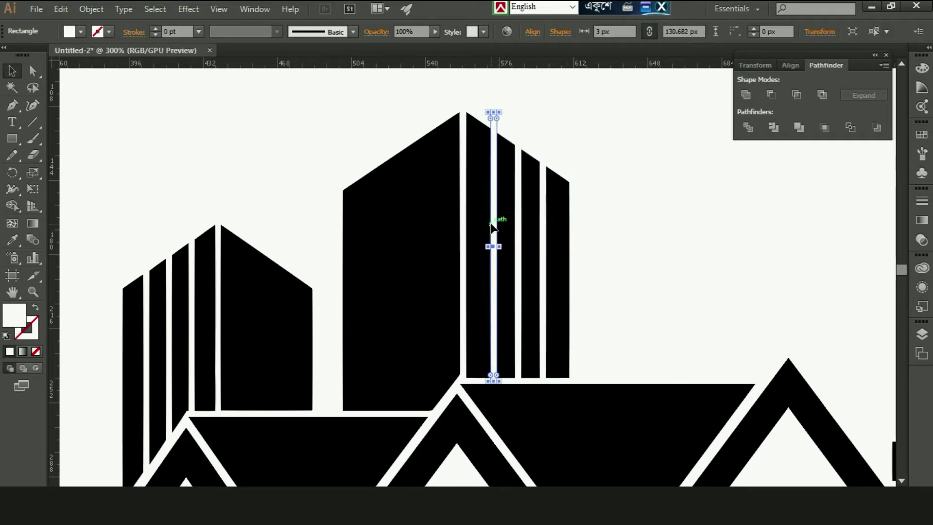
pyautogui.click(516, 228)
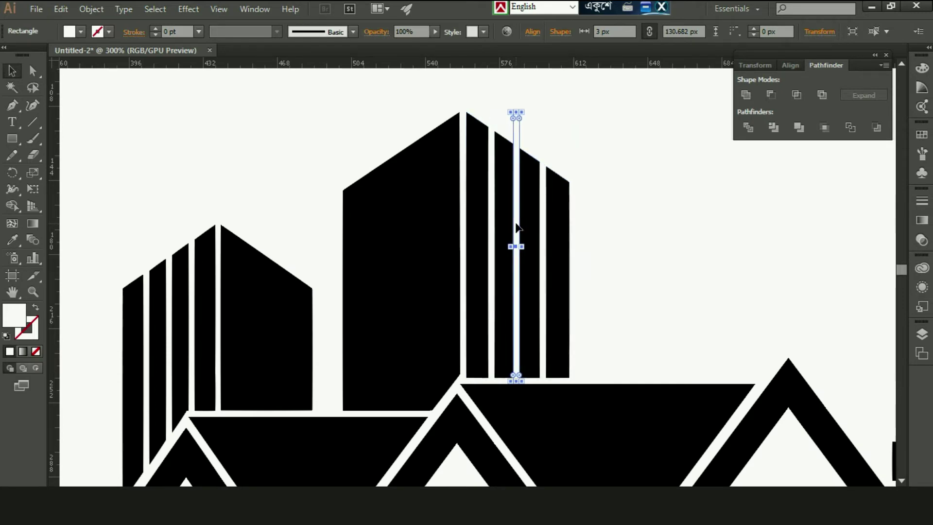
pyautogui.click(578, 219)
pyautogui.press('m')
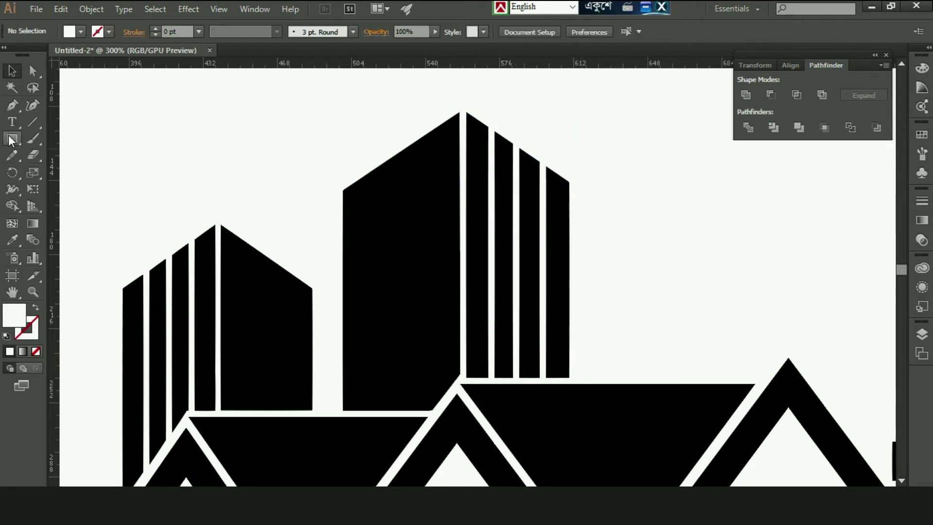
# Draw a thin strip across the face, tilted to the roof slope under the roofline.
pyautogui.moveTo(589, 210); pyautogui.dragTo(416, 210)
pyautogui.press('v')
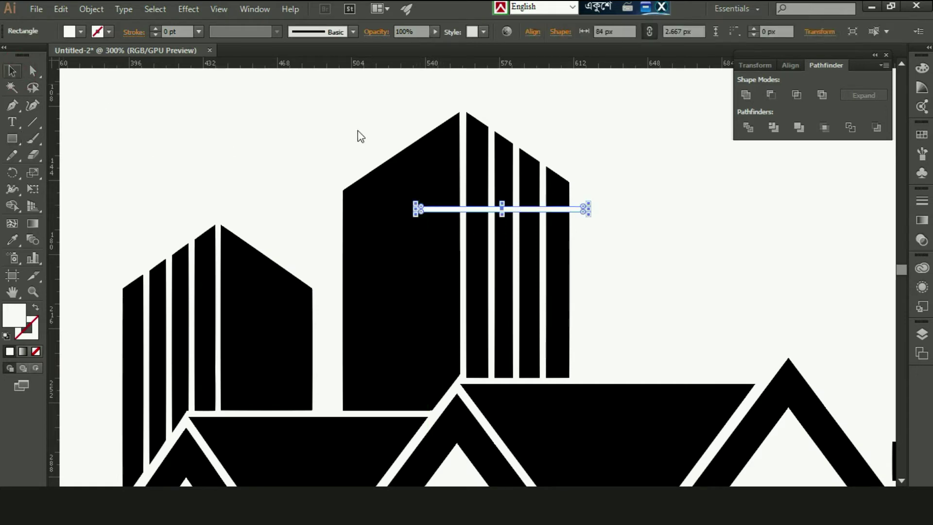
pyautogui.moveTo(599, 200); pyautogui.dragTo(583, 247)
pyautogui.moveTo(519, 215); pyautogui.dragTo(556, 196)
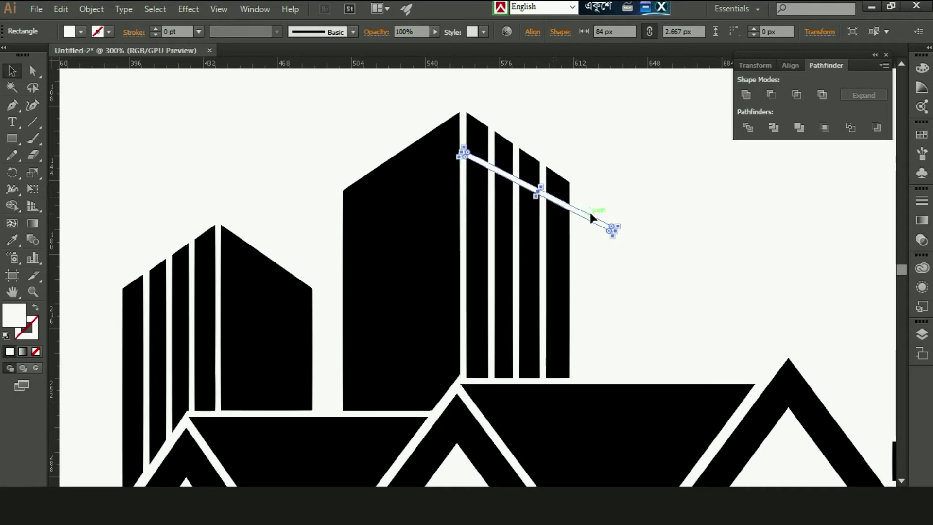
pyautogui.press('Right')
pyautogui.moveTo(627, 220); pyautogui.dragTo(622, 240)
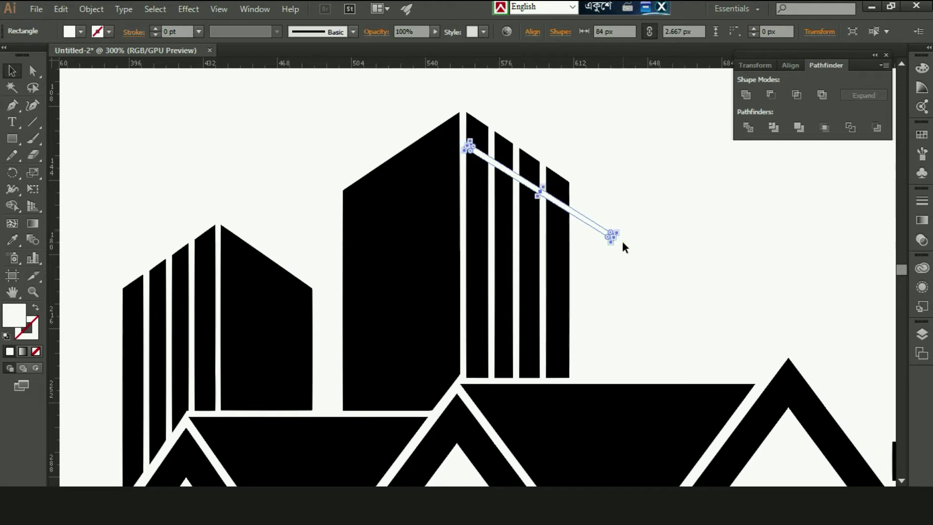
pyautogui.click(650, 267)
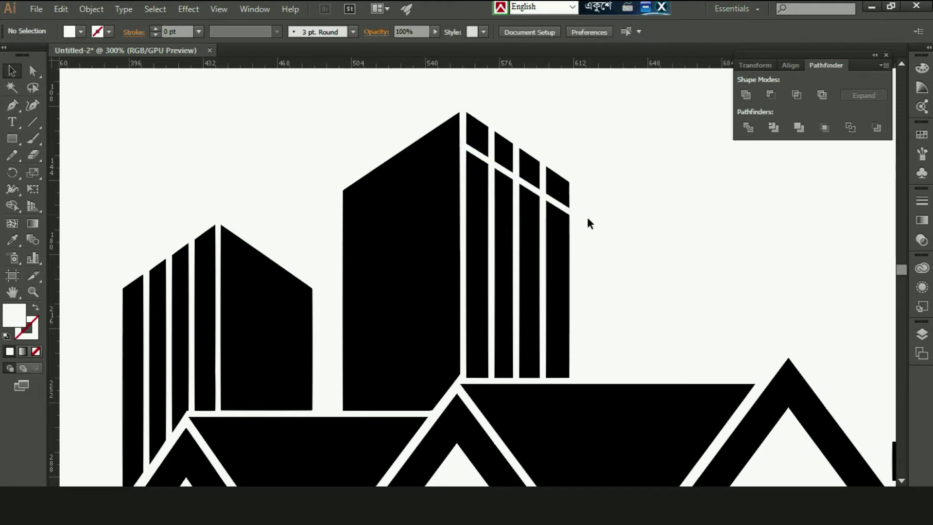
# Duplicate the diagonal stripe downward and position the copies as lower window rows.
pyautogui.click(582, 218)
pyautogui.hotkey('shift', 'alt', 'Down')
pyautogui.press('Down')
pyautogui.press('Down')
pyautogui.press('Down')
pyautogui.press('Down')
pyautogui.press('Down')
pyautogui.press('Down')
pyautogui.press('Down')
pyautogui.press('Down')
pyautogui.press('Down')
pyautogui.press('Down')
pyautogui.press('Down')
pyautogui.press('Down')
pyautogui.press('Down')
pyautogui.press('Down')
pyautogui.press('Down')
pyautogui.press('Down')
pyautogui.press('Down')
pyautogui.press('Down')
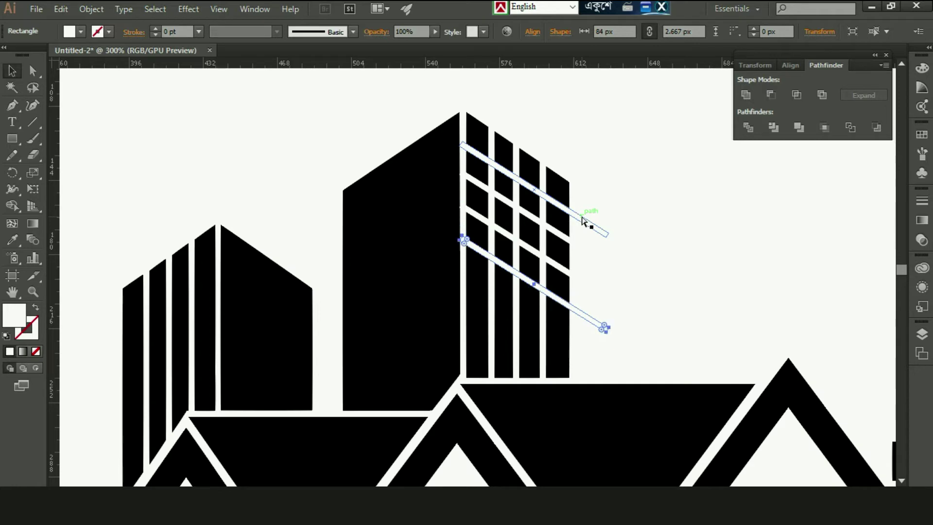
pyautogui.press('Down')
pyautogui.press('Down')
pyautogui.press('Down')
pyautogui.press('Down')
pyautogui.press('Down')
pyautogui.press('Down')
pyautogui.press('Down')
pyautogui.press('Down')
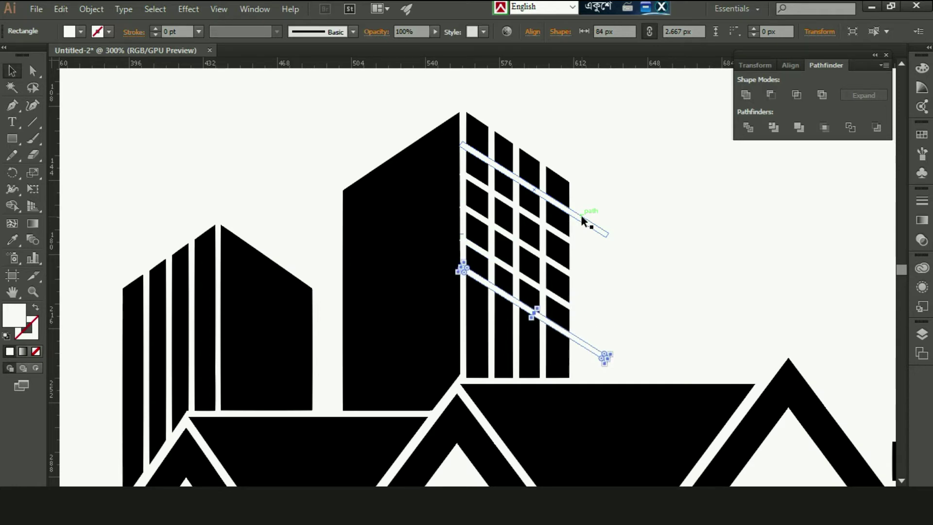
pyautogui.click(505, 238)
pyautogui.moveTo(505, 238); pyautogui.dragTo(502, 266)
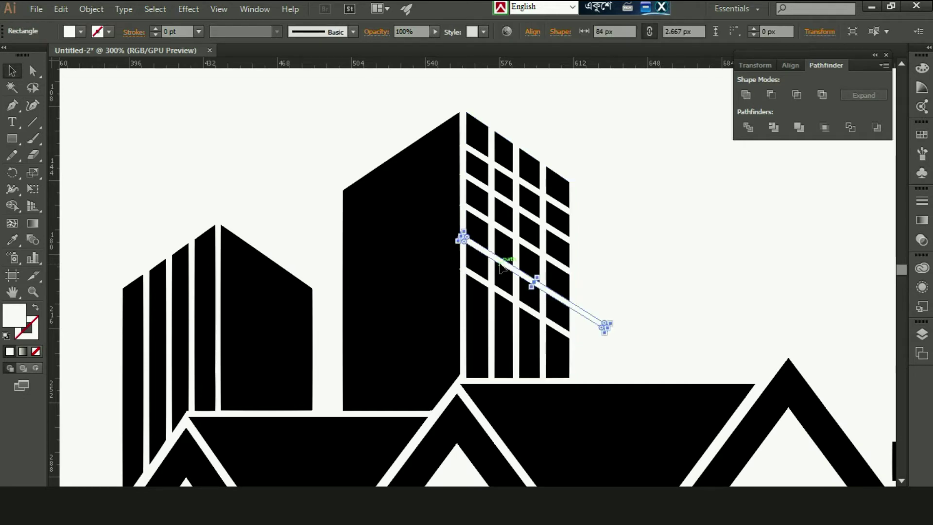
pyautogui.press('Down')
pyautogui.press('Down')
pyautogui.press('Down')
pyautogui.press('Down')
pyautogui.press('Down')
pyautogui.press('Down')
pyautogui.press('Down')
pyautogui.press('Down')
pyautogui.press('Down')
pyautogui.press('Down')
pyautogui.press('Down')
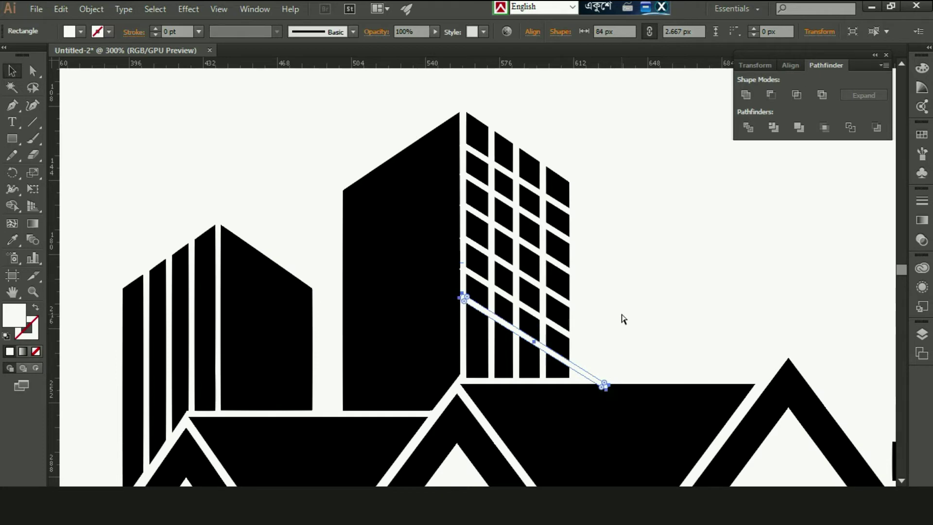
pyautogui.press('Down')
pyautogui.press('Down')
pyautogui.press('Down')
pyautogui.press('Up')
pyautogui.press('Up')
pyautogui.press('Up')
pyautogui.press('Up')
pyautogui.press('Up')
pyautogui.press('Up')
pyautogui.press('Up')
pyautogui.press('Up')
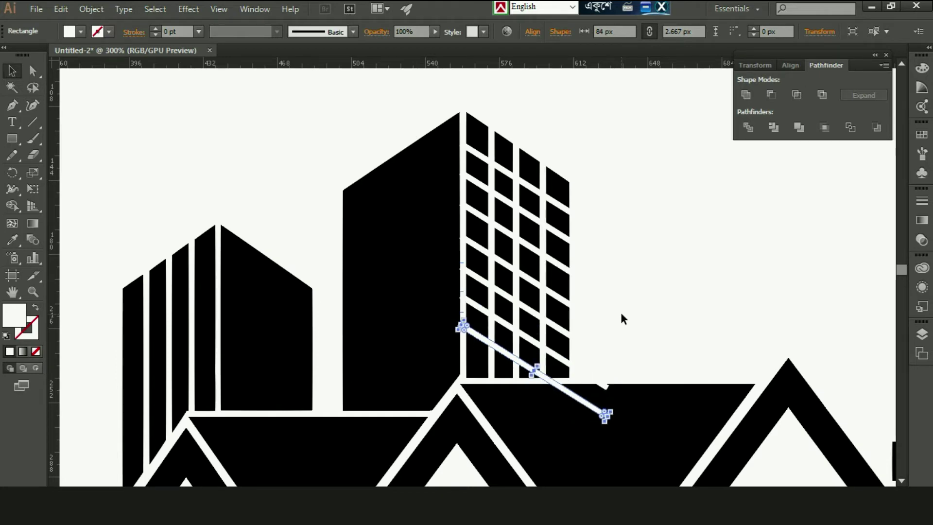
pyautogui.moveTo(605, 414)
pyautogui.mouseDown()
pyautogui.moveTo(568, 382)
pyautogui.moveTo(605, 387)
pyautogui.mouseUp()
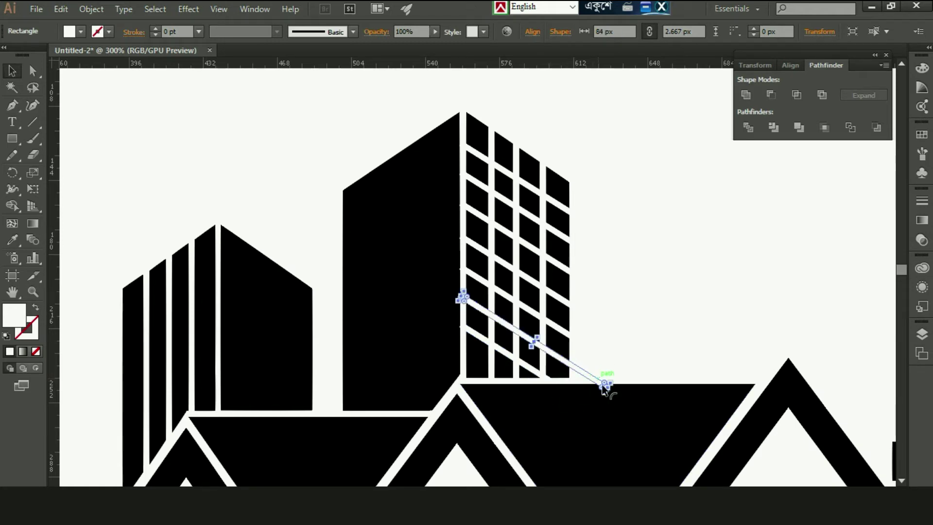
pyautogui.moveTo(605, 387); pyautogui.dragTo(594, 382)
# Subtract the stripes from the tower with Minus Front, then zoom out and close Pathfinder.
pyautogui.click(502, 128)
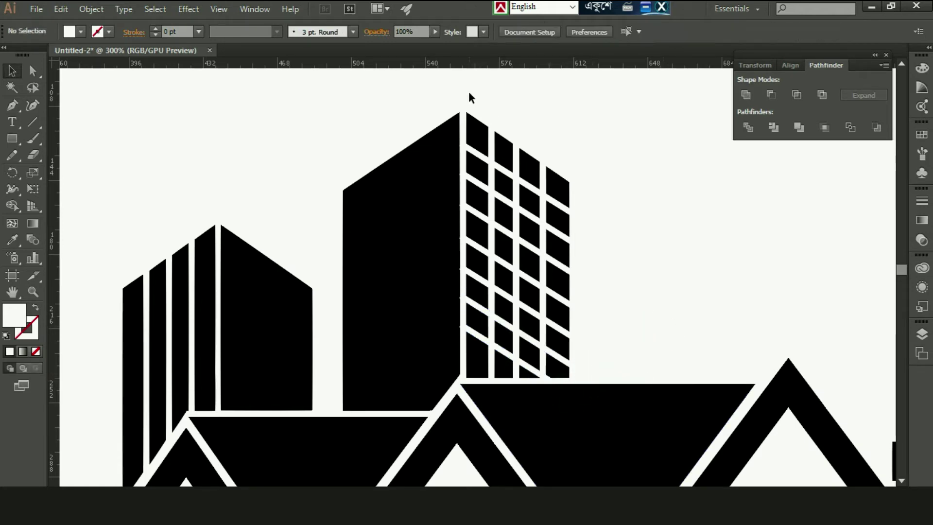
pyautogui.moveTo(470, 95); pyautogui.dragTo(587, 346)
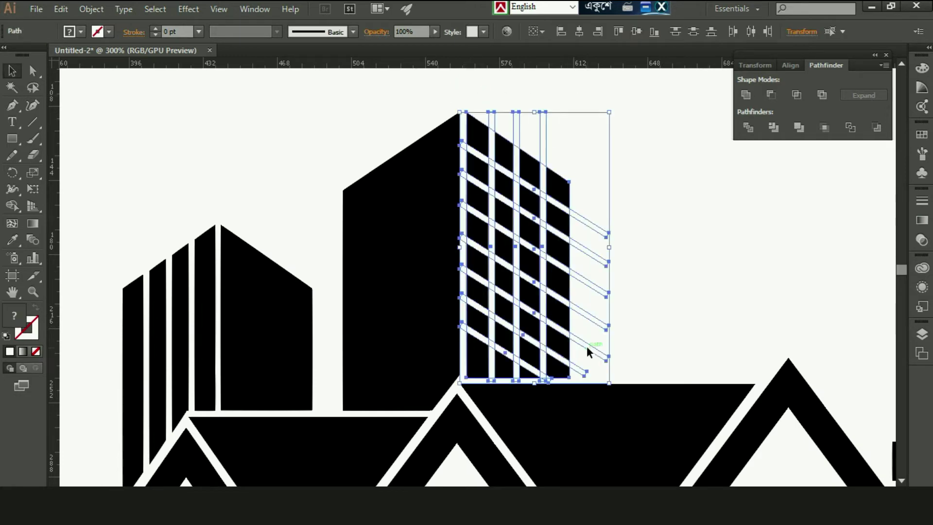
pyautogui.click(766, 94)
pyautogui.click(635, 229)
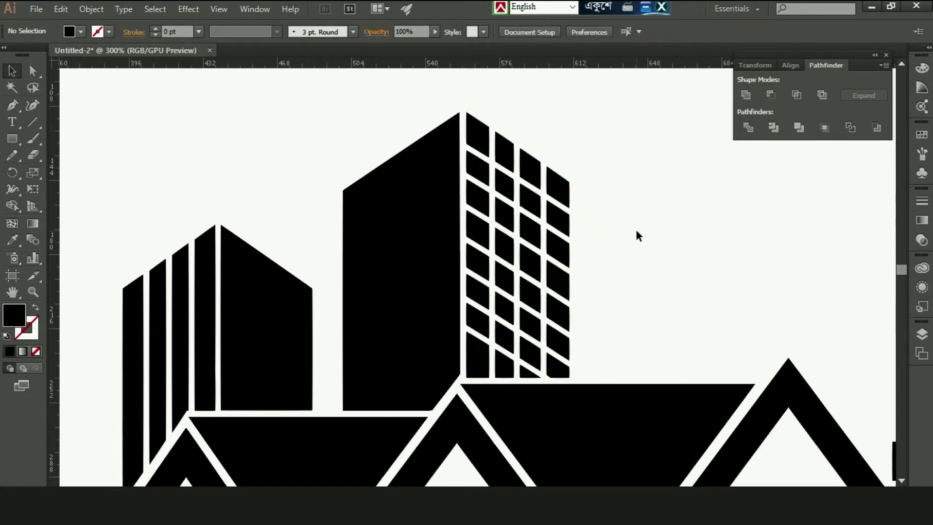
pyautogui.hotkey('ctrl', '-')
pyautogui.hotkey('ctrl', '-')
pyautogui.scroll(-1, 747, 261)
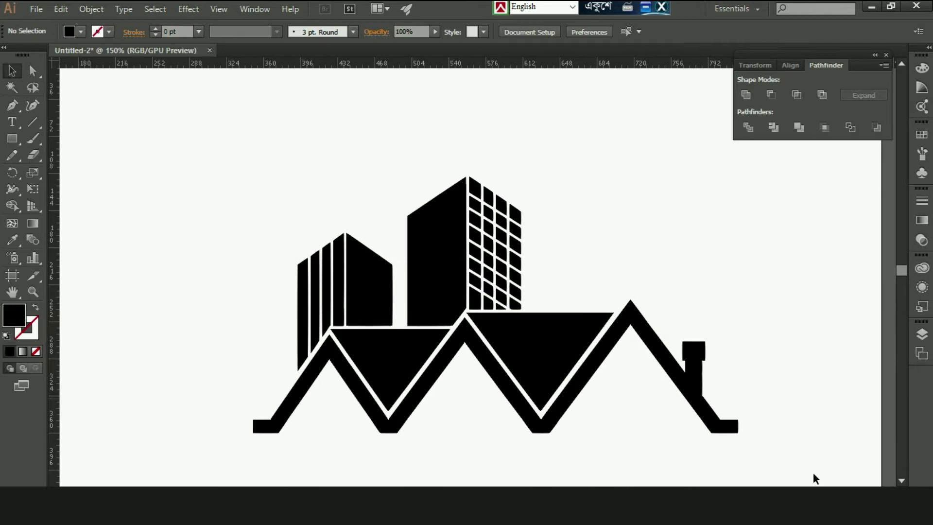
pyautogui.hscroll(6, 462, 358)
pyautogui.scroll(-1, 462, 358)
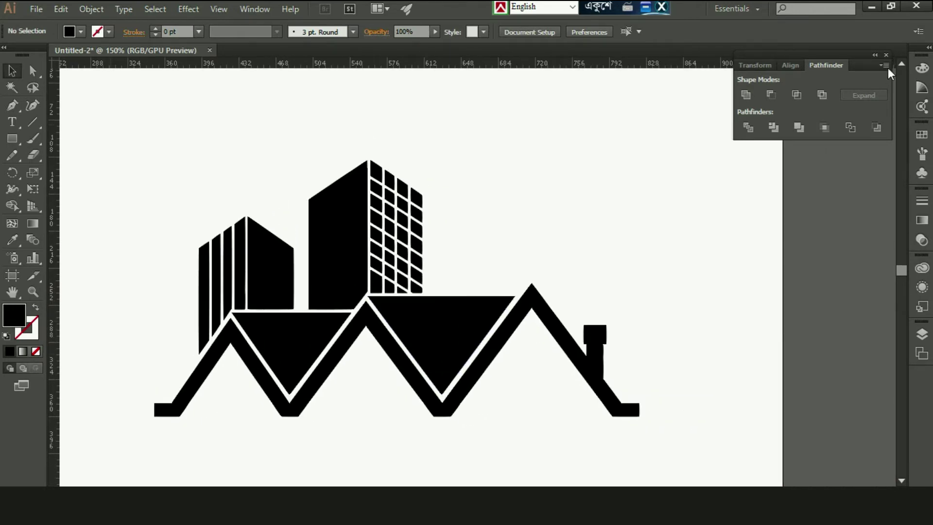
pyautogui.click(887, 56)
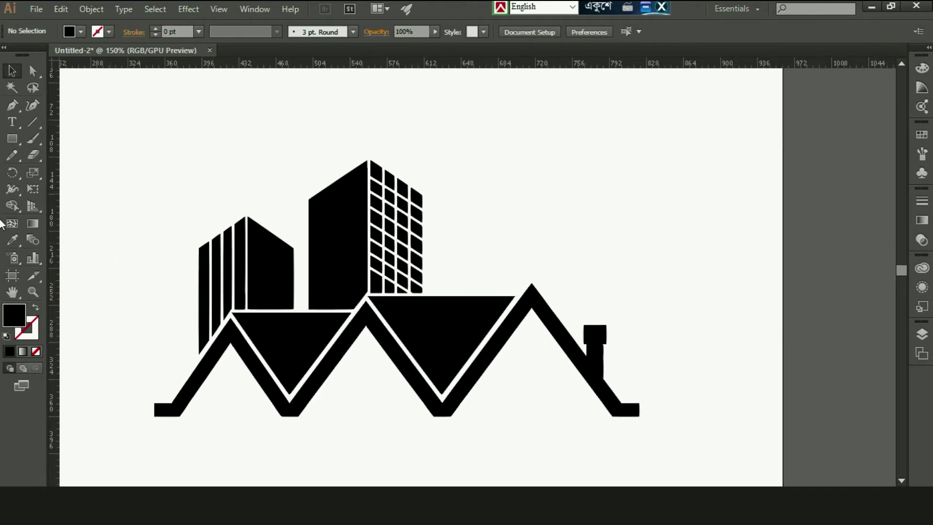
# Create a three-sided polygon triangle and stretch it taller.
pyautogui.moveTo(16, 148); pyautogui.dragTo(104, 187)
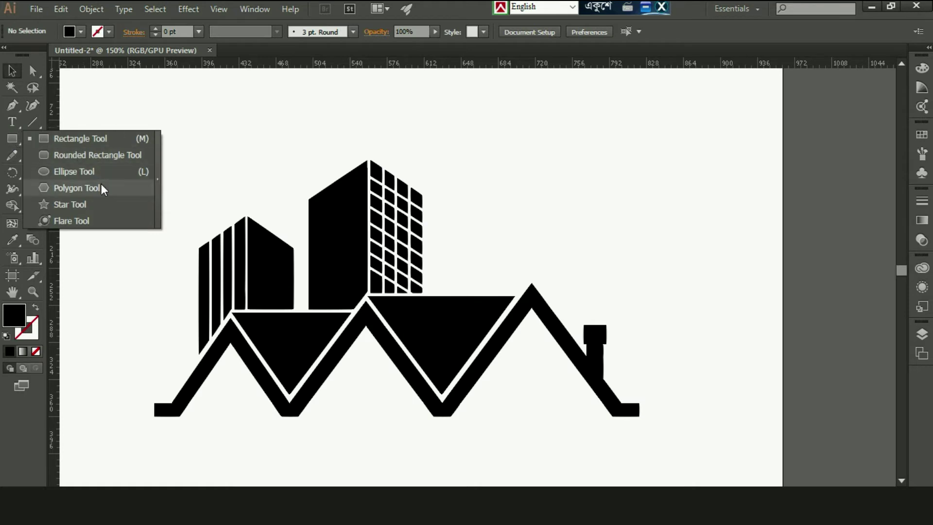
pyautogui.click(671, 183)
pyautogui.press('Return')
pyautogui.click(12, 72)
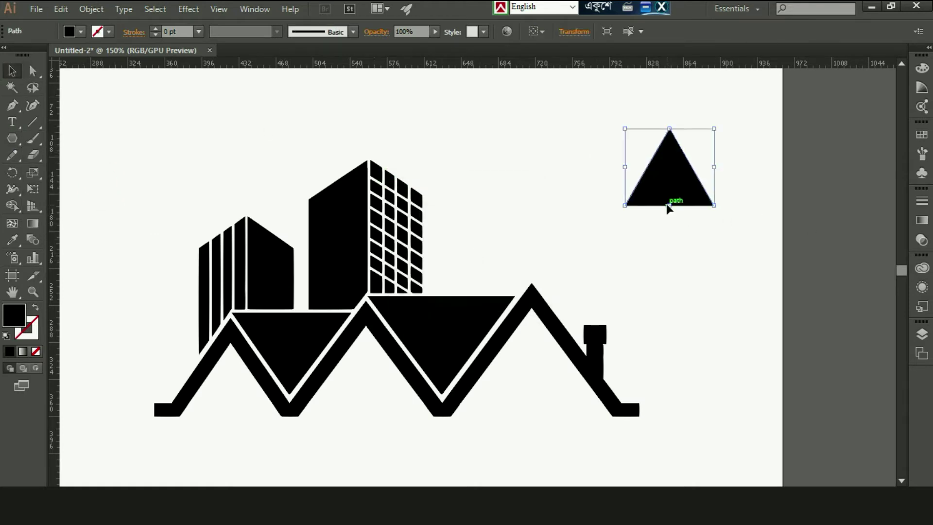
pyautogui.moveTo(671, 205)
pyautogui.mouseDown()
pyautogui.moveTo(671, 236)
pyautogui.moveTo(689, 265)
pyautogui.mouseUp()
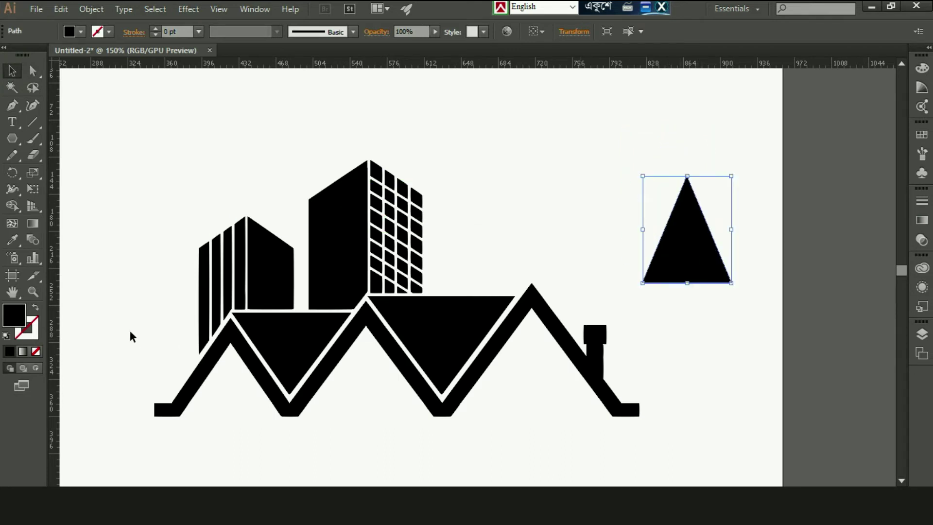
# Curve the triangle's side and bottom edges with the Anchor Point tool.
pyautogui.moveTo(12, 105); pyautogui.dragTo(61, 152)
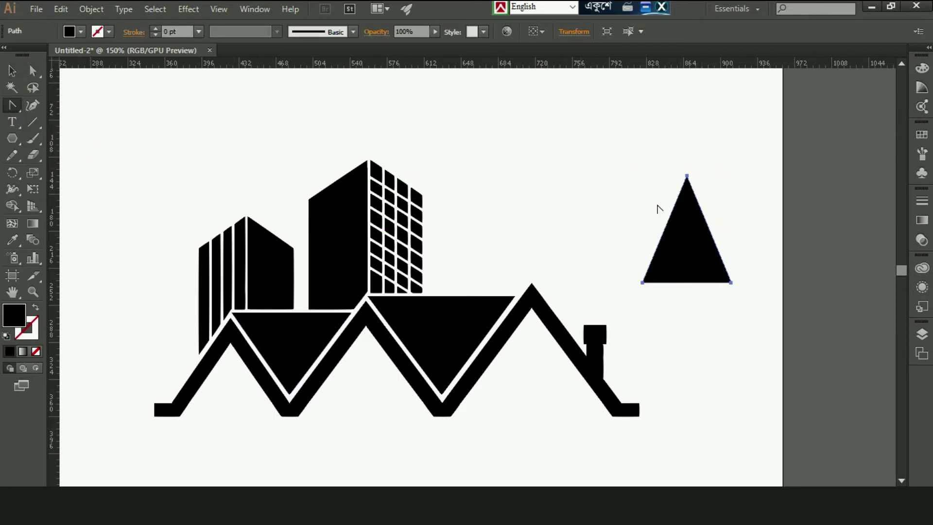
pyautogui.moveTo(717, 245)
pyautogui.mouseDown()
pyautogui.moveTo(664, 244)
pyautogui.moveTo(677, 252)
pyautogui.mouseUp()
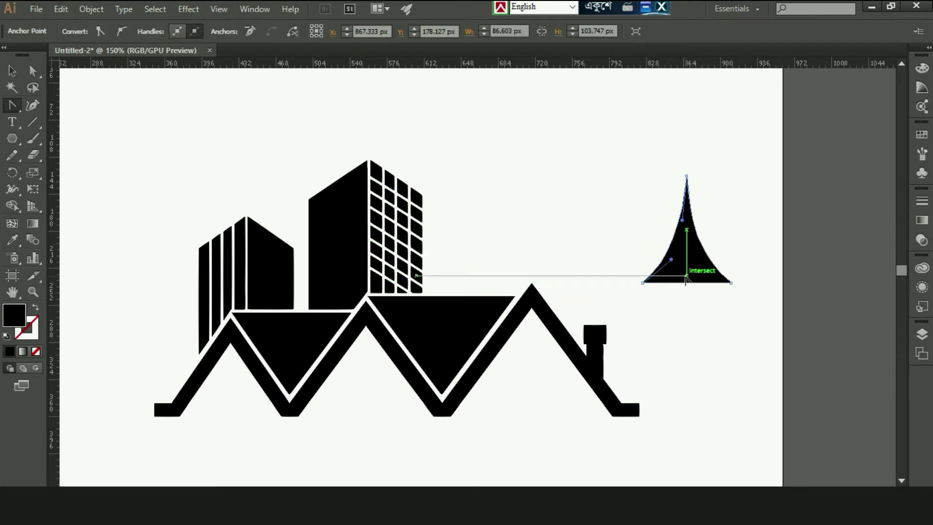
pyautogui.moveTo(688, 284); pyautogui.dragTo(690, 273)
pyautogui.scroll(3, 408, 148)
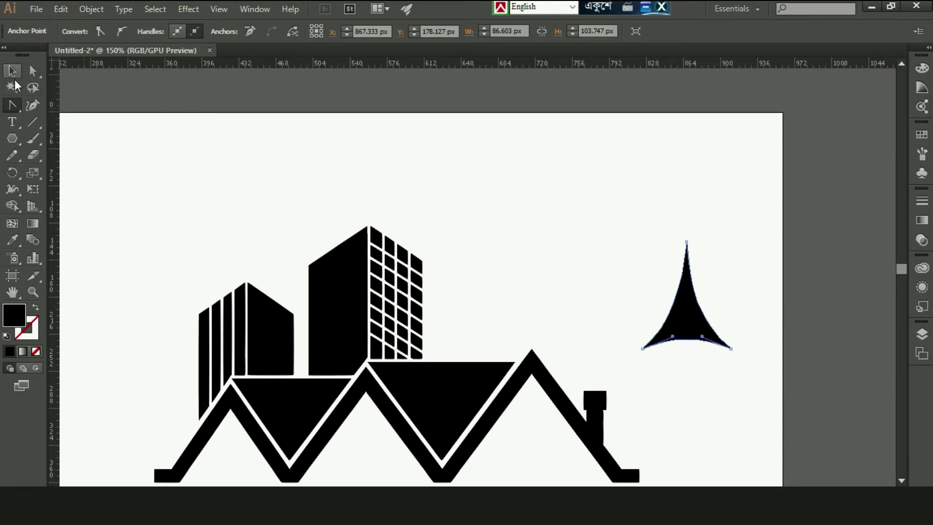
# Alt-drag a smaller tier copy upward, stack it on the tree, and enlarge the whole tree.
pyautogui.click(12, 71)
pyautogui.click(170, 163)
pyautogui.click(692, 317)
pyautogui.moveTo(694, 317); pyautogui.dragTo(694, 287)
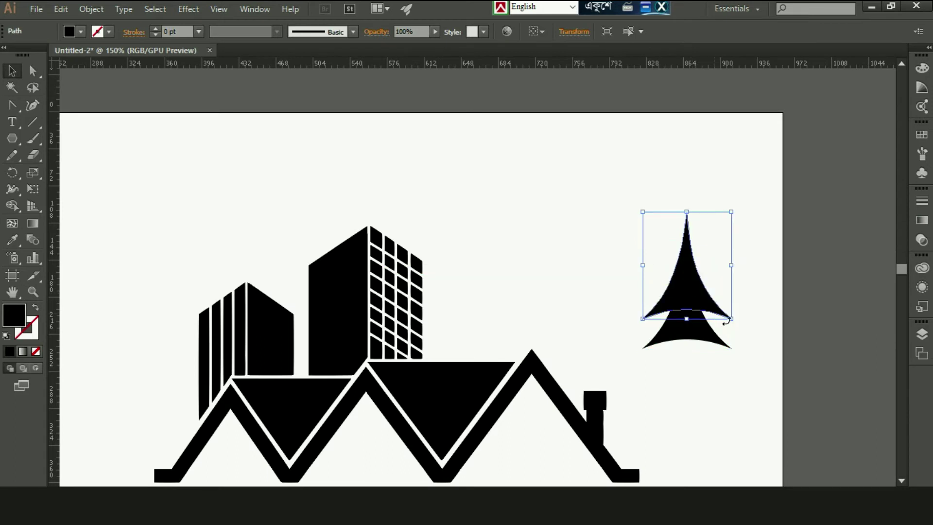
pyautogui.moveTo(730, 319)
pyautogui.mouseDown()
pyautogui.moveTo(694, 264)
pyautogui.moveTo(713, 283)
pyautogui.mouseUp()
pyautogui.click(734, 279)
pyautogui.click(698, 275)
pyautogui.moveTo(698, 272)
pyautogui.mouseDown()
pyautogui.moveTo(698, 253)
pyautogui.moveTo(705, 267)
pyautogui.mouseUp()
pyautogui.click(746, 276)
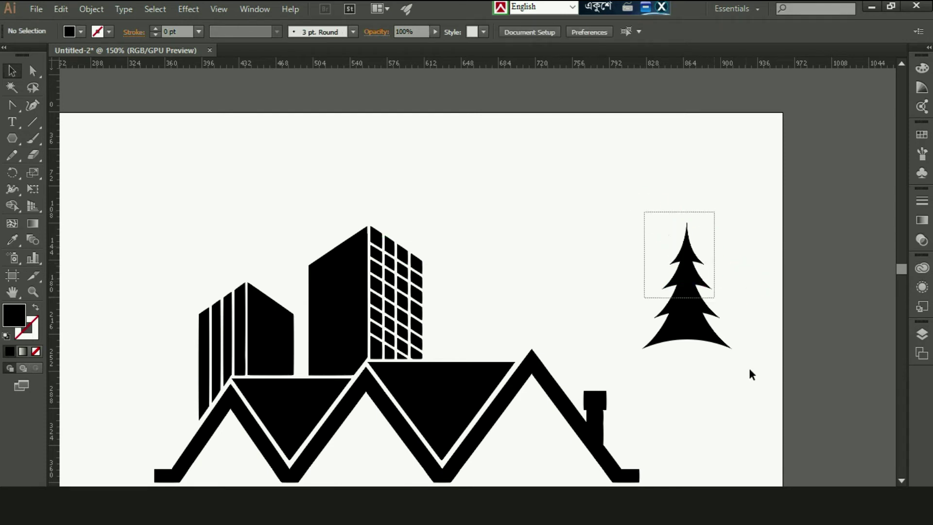
pyautogui.click(728, 345)
pyautogui.moveTo(732, 346); pyautogui.dragTo(758, 387)
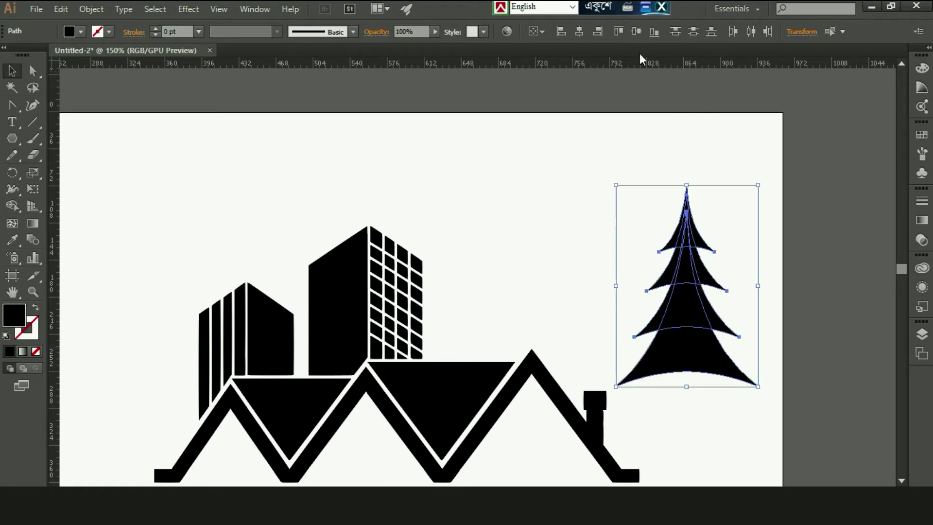
# Unite the pine tree's tiers into a single shape with Pathfinder.
pyautogui.hotkey('ctrl', 'shift', 'F9')
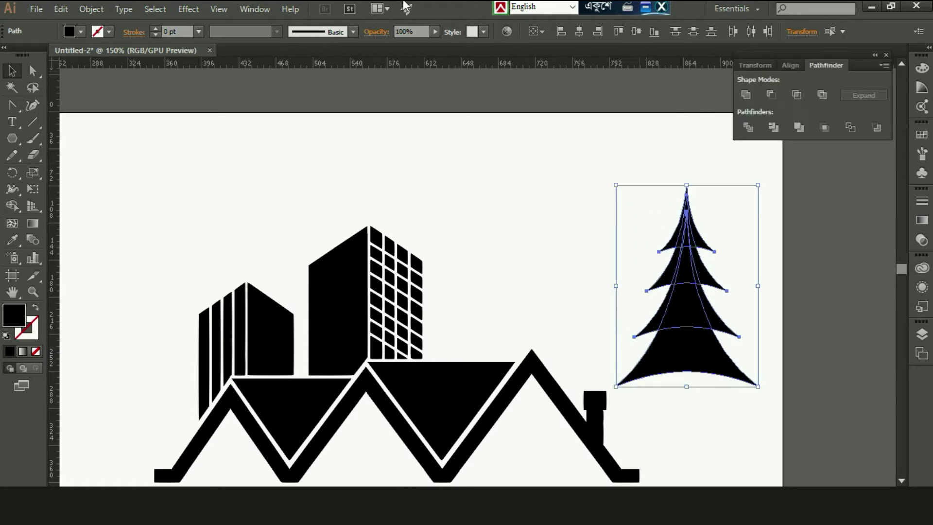
pyautogui.click(746, 95)
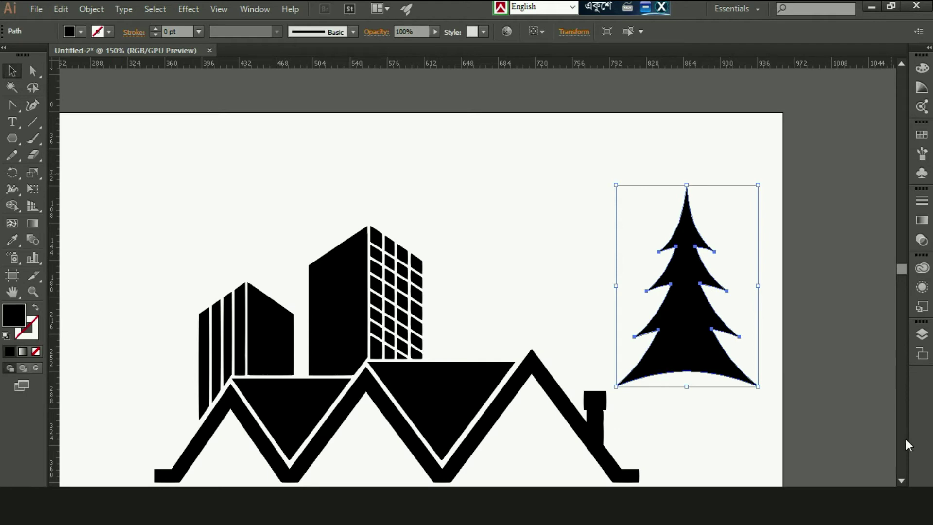
pyautogui.click(902, 480)
# Lock the buildings and roofline in place so they can't be moved.
pyautogui.moveTo(432, 234); pyautogui.dragTo(264, 117)
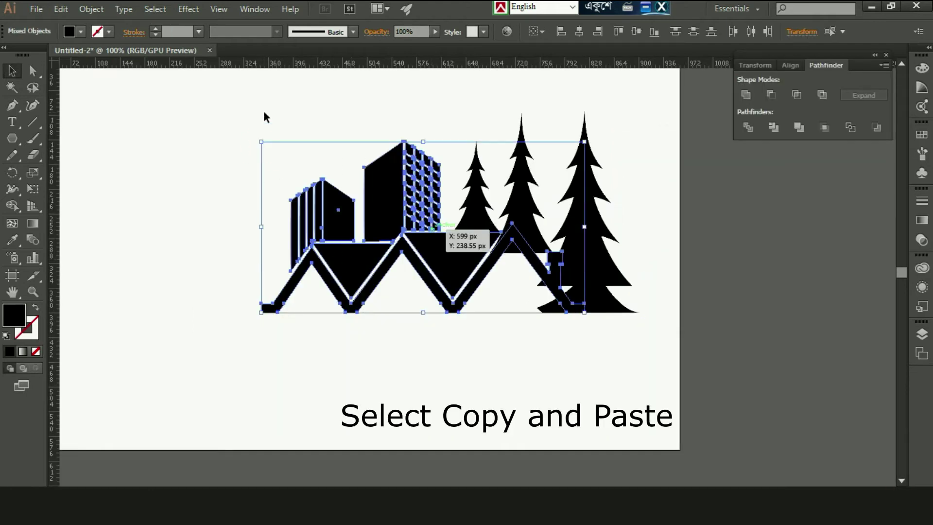
pyautogui.click(61, 9)
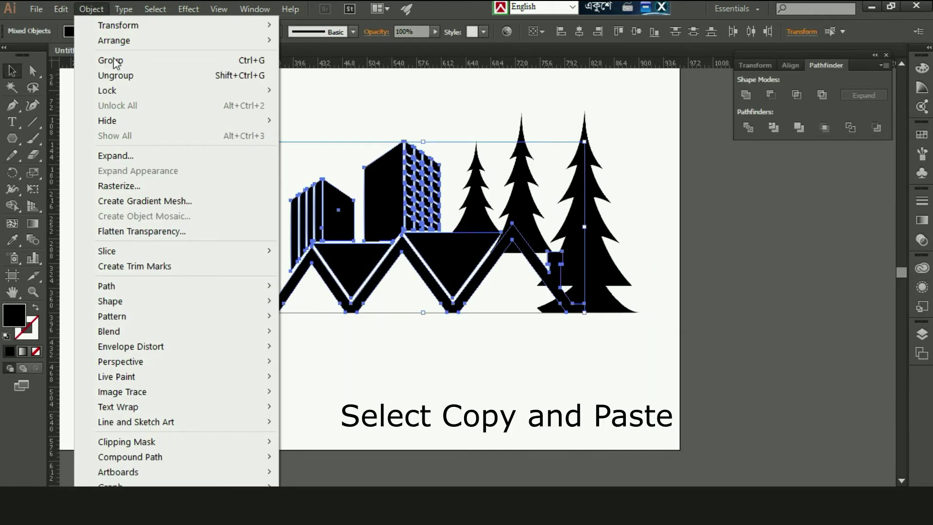
pyautogui.moveTo(107, 91)
pyautogui.click(307, 92)
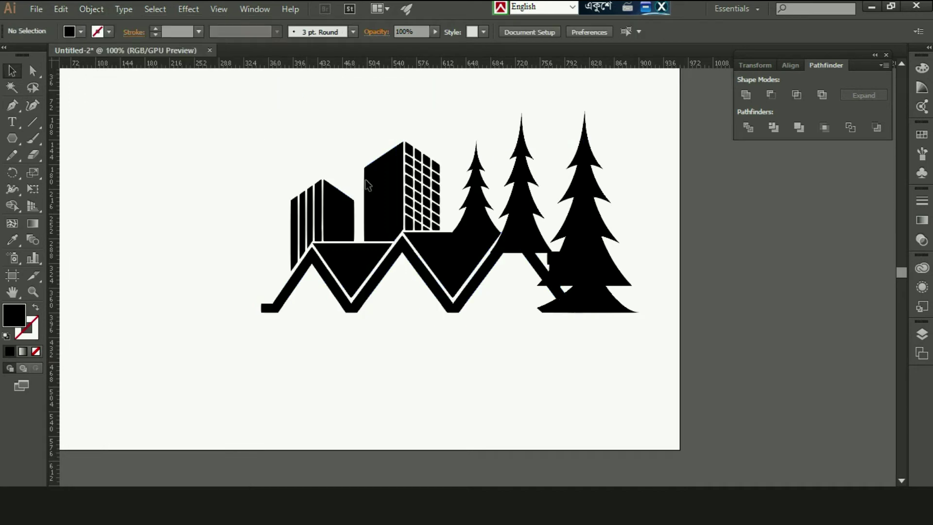
pyautogui.click(503, 190)
pyautogui.click(531, 339)
# Zoom in on the roof and trees and start a Pen path at the tower's base corner.
pyautogui.moveTo(505, 248)
pyautogui.mouseDown()
pyautogui.moveTo(618, 308)
pyautogui.moveTo(113, 211)
pyautogui.mouseUp()
pyautogui.click(12, 71)
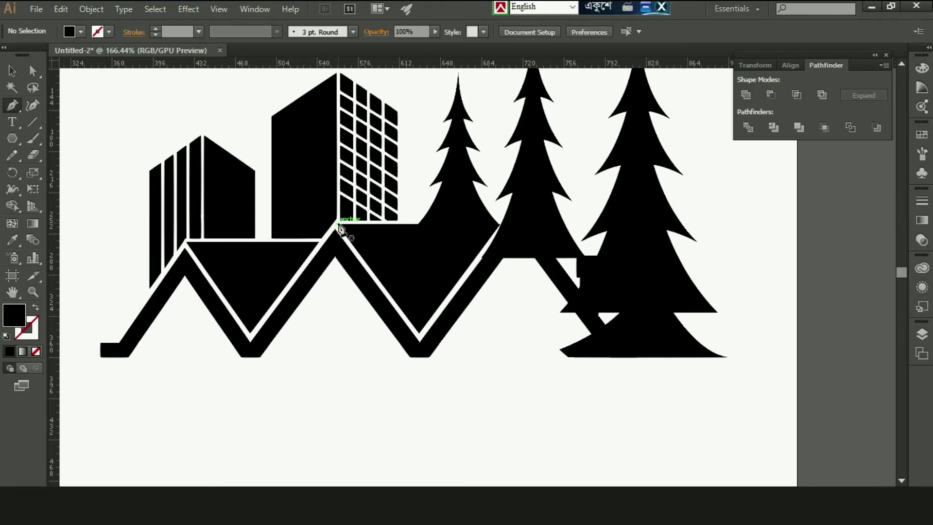
pyautogui.click(339, 222)
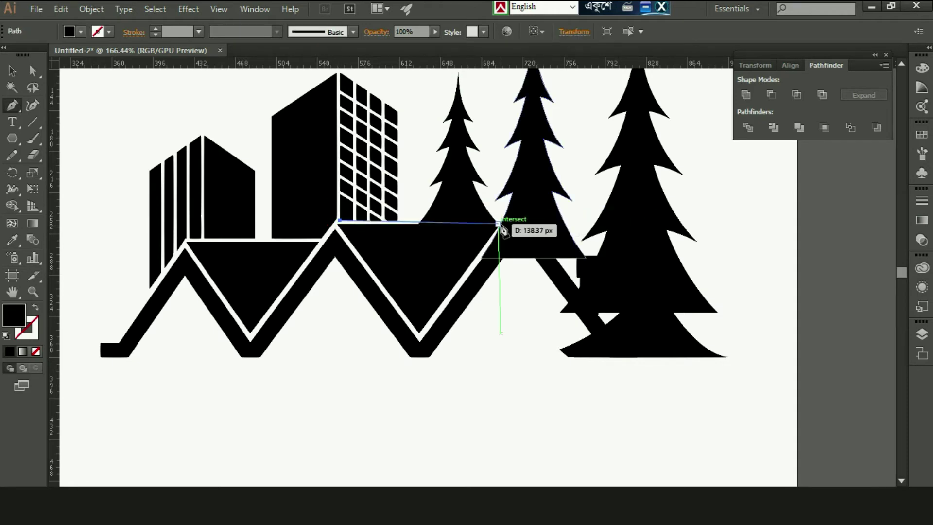
# In Outline view, trace the path from the roof-tree junction across the chimney top and down its right side.
pyautogui.hotkey('ctrl', 'y')
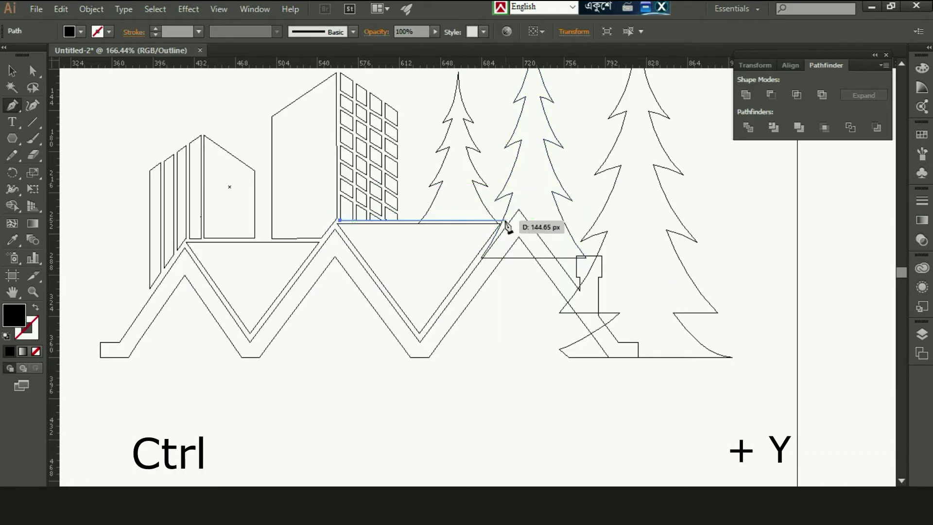
pyautogui.click(519, 198)
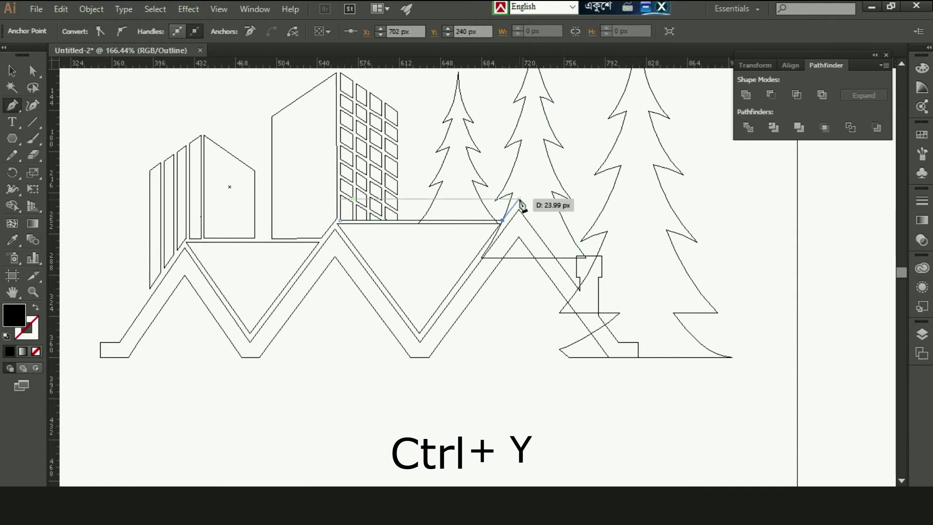
pyautogui.click(570, 268)
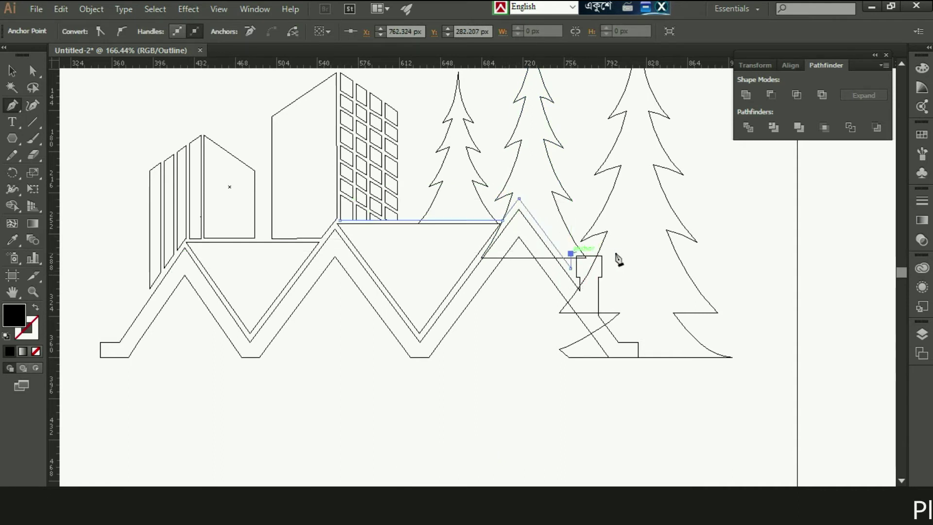
pyautogui.hotkey('ctrl', 'z')
pyautogui.click(570, 247)
pyautogui.hotkey('ctrl', 'z')
pyautogui.click(570, 251)
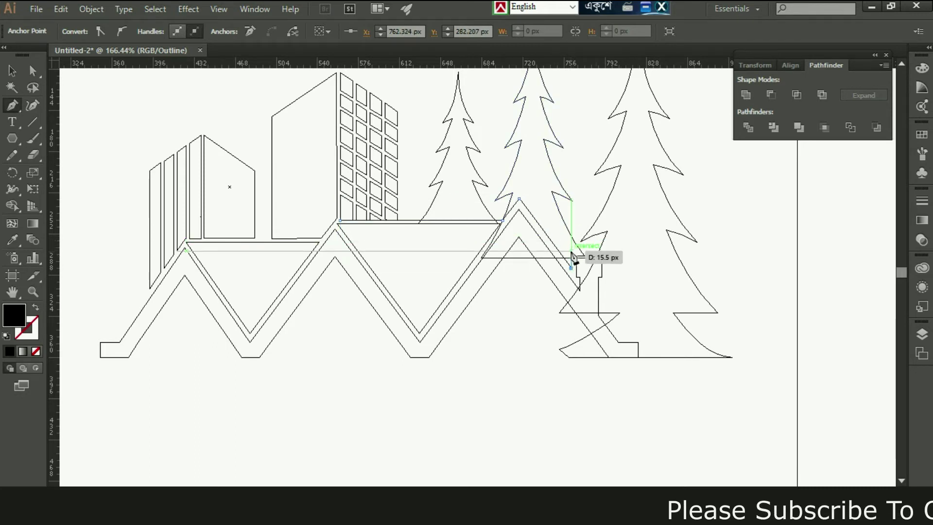
pyautogui.click(606, 251)
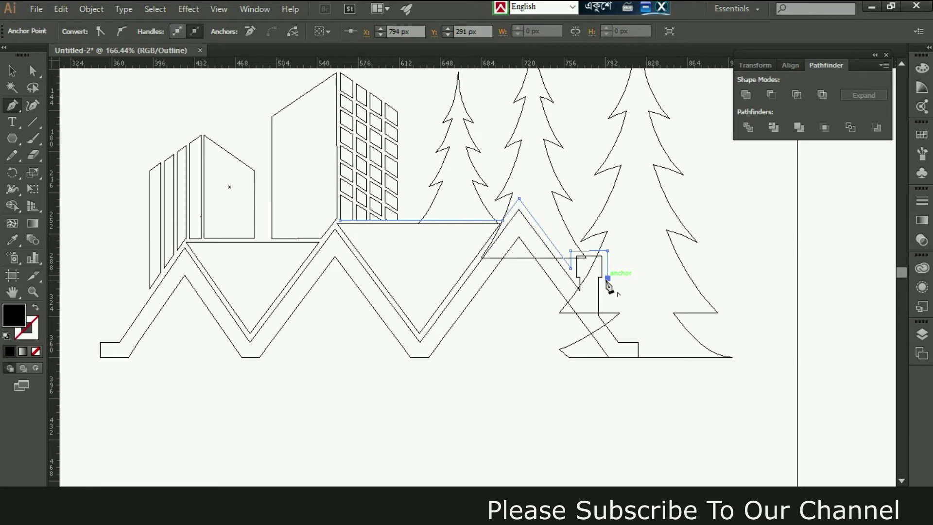
pyautogui.click(607, 282)
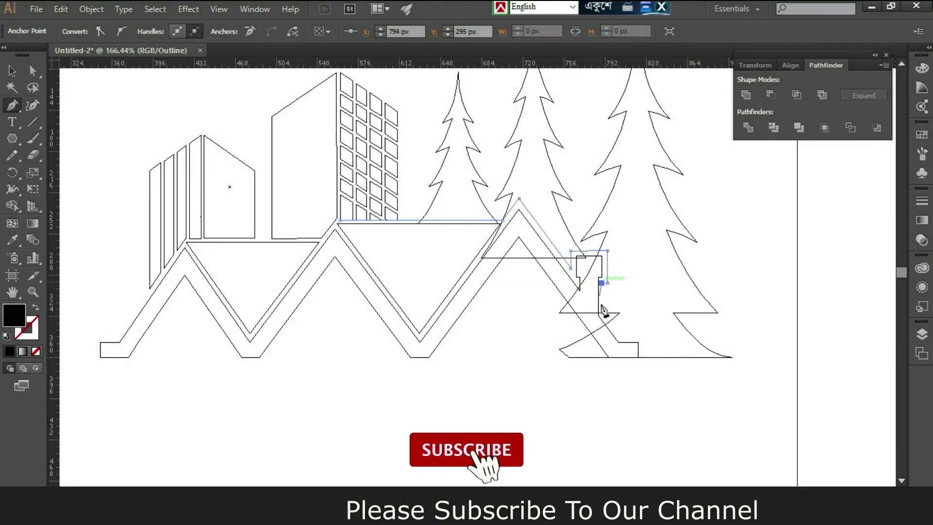
# Continue the path below the chimney along the roof's lower edge down to its base step.
pyautogui.hotkey('ctrl', '=')
pyautogui.hotkey('ctrl', '=')
pyautogui.hotkey('ctrl', 'z')
pyautogui.click(710, 291)
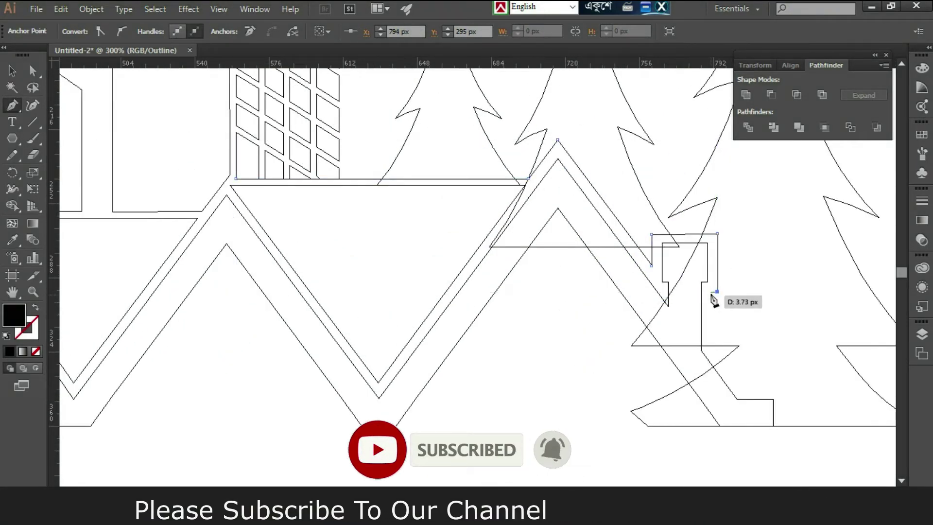
pyautogui.click(710, 351)
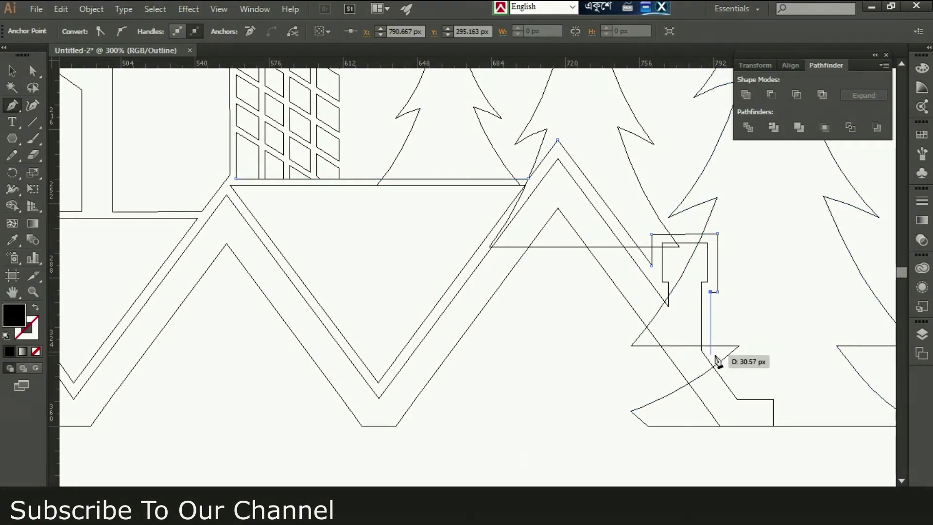
pyautogui.click(740, 390)
pyautogui.click(781, 390)
pyautogui.click(780, 426)
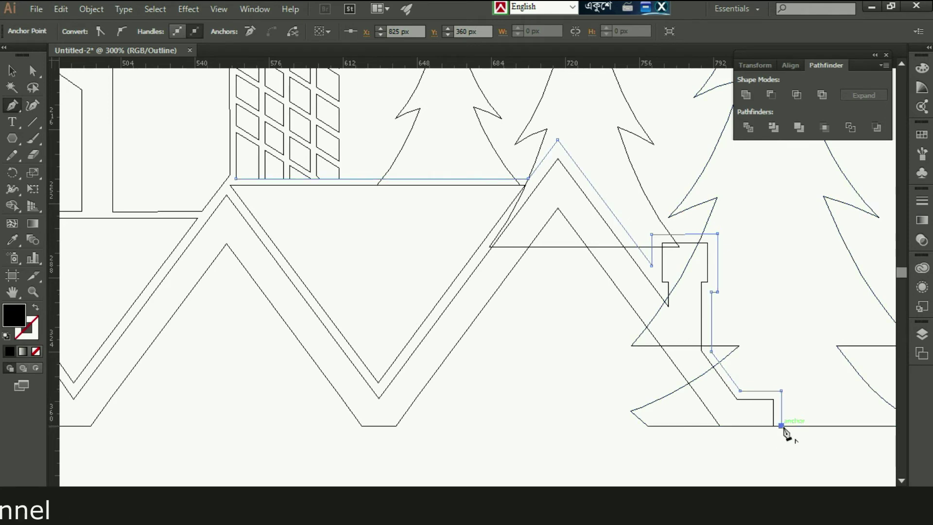
pyautogui.click(781, 444)
# Finish the traced shape, fit the artboard, and return to Preview mode with black fills.
pyautogui.press('v')
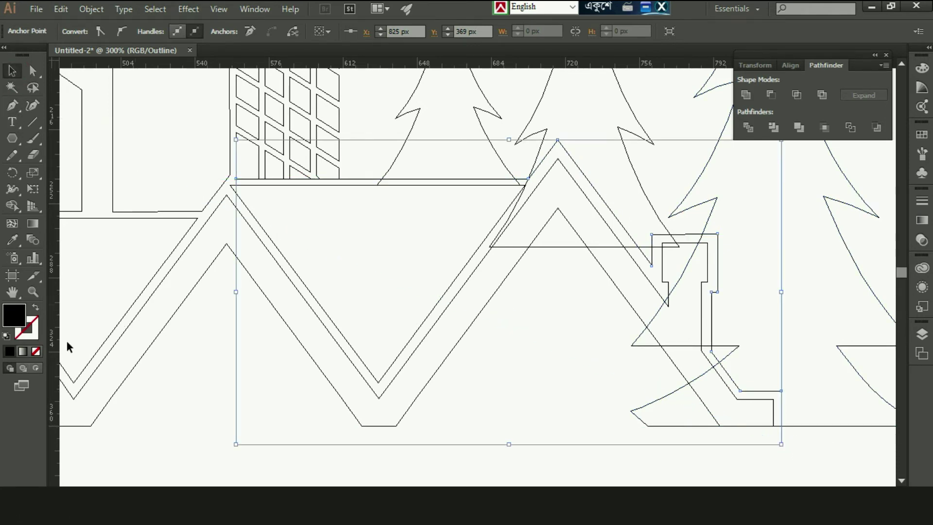
pyautogui.click(170, 398)
pyautogui.hotkey('ctrl', '1')
pyautogui.hotkey('ctrl', 'y')
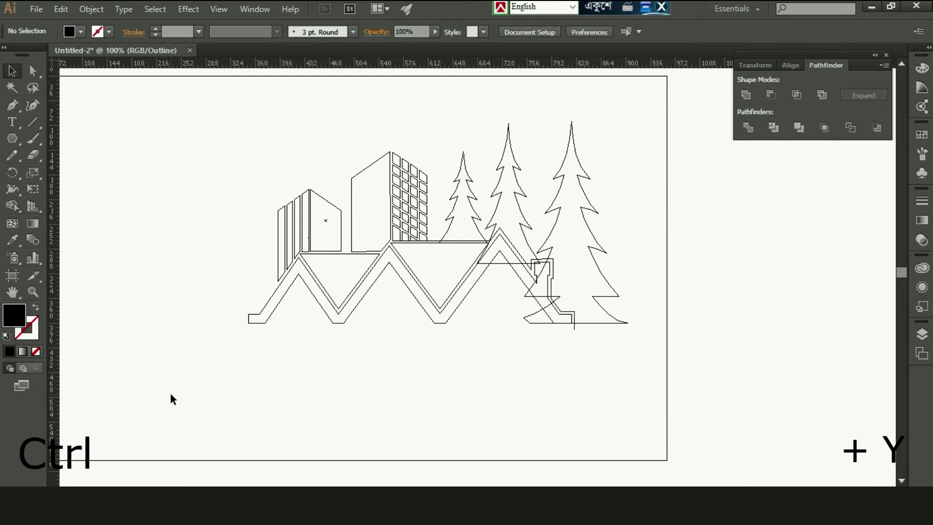
pyautogui.hotkey('ctrl', 'y')
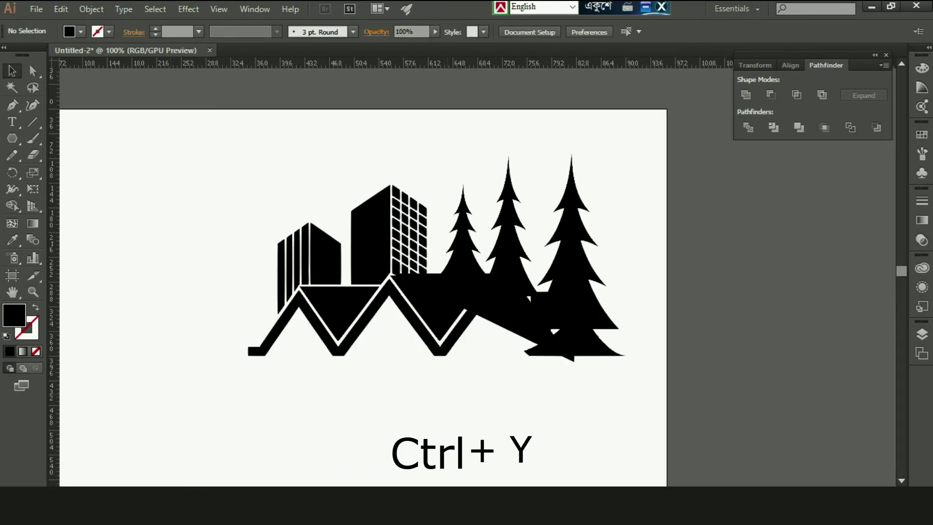
# Set the fill of the shape overlapping the roof and trees to None.
pyautogui.click(521, 332)
pyautogui.click(81, 32)
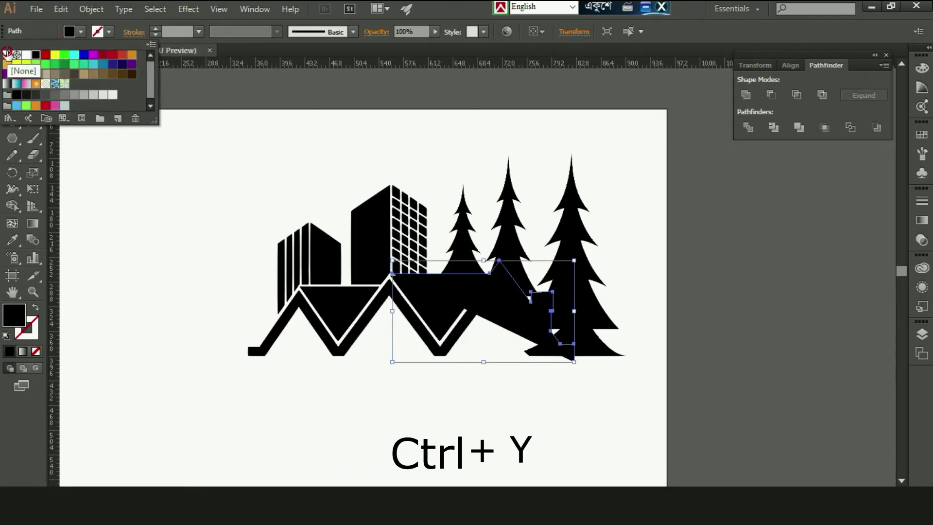
pyautogui.click(7, 54)
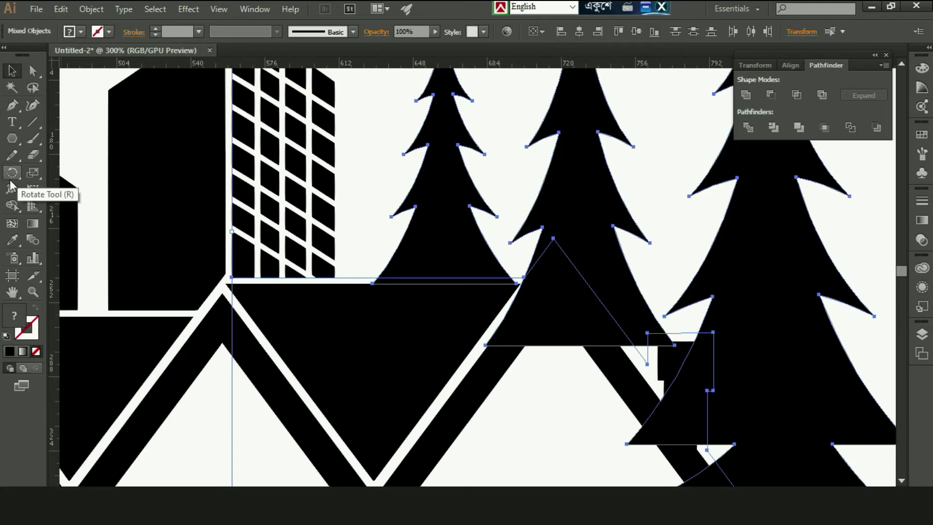
# With Shape Builder, delete the stray strip, triangle and regions around the chimney.
pyautogui.click(12, 205)
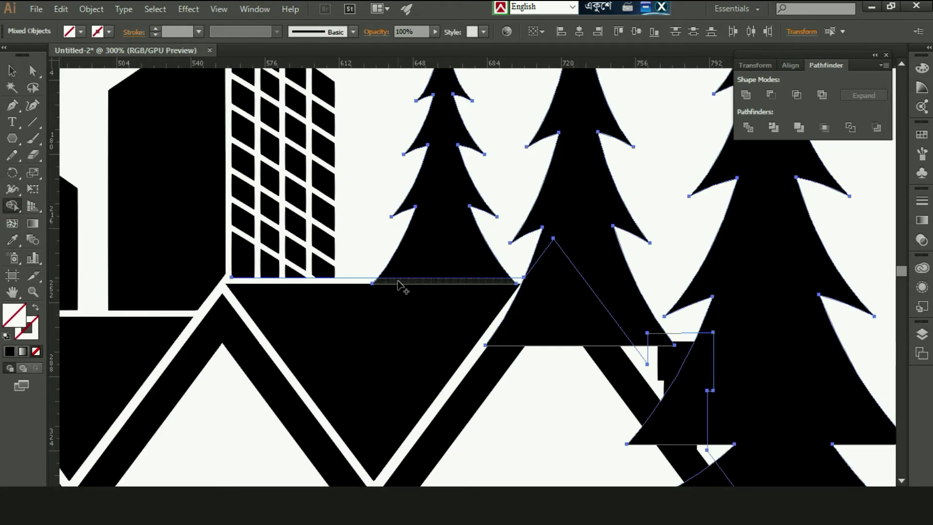
pyautogui.keyDown('alt'); pyautogui.click(400, 285); pyautogui.keyUp('alt')
pyautogui.keyDown('alt'); pyautogui.click(575, 289); pyautogui.keyUp('alt')
pyautogui.keyDown('alt'); pyautogui.click(683, 387); pyautogui.keyUp('alt')
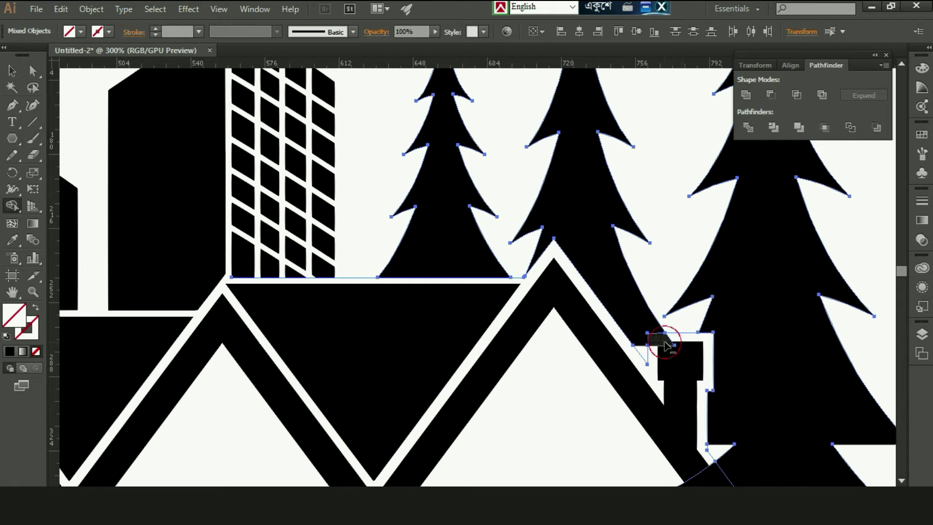
pyautogui.click(901, 481)
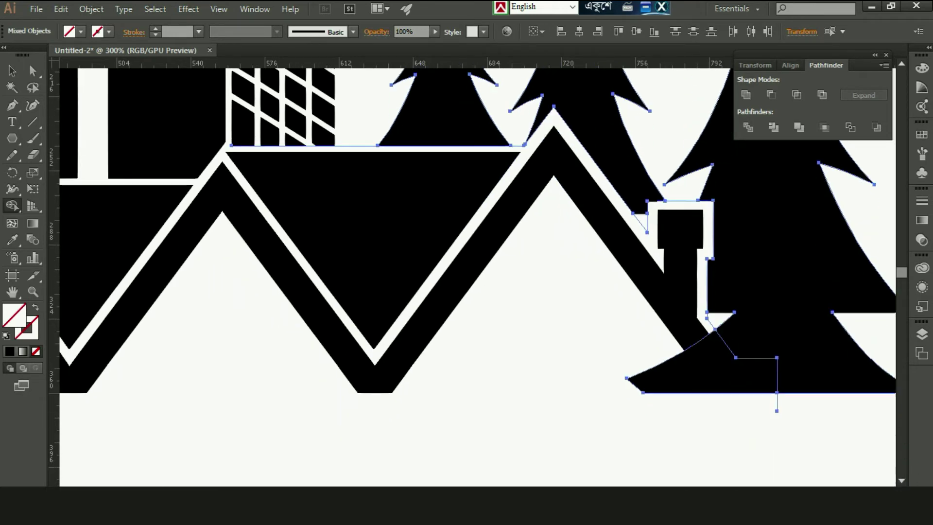
pyautogui.hscroll(3, 675, 379)
pyautogui.keyDown('alt'); pyautogui.click(653, 384); pyautogui.keyUp('alt')
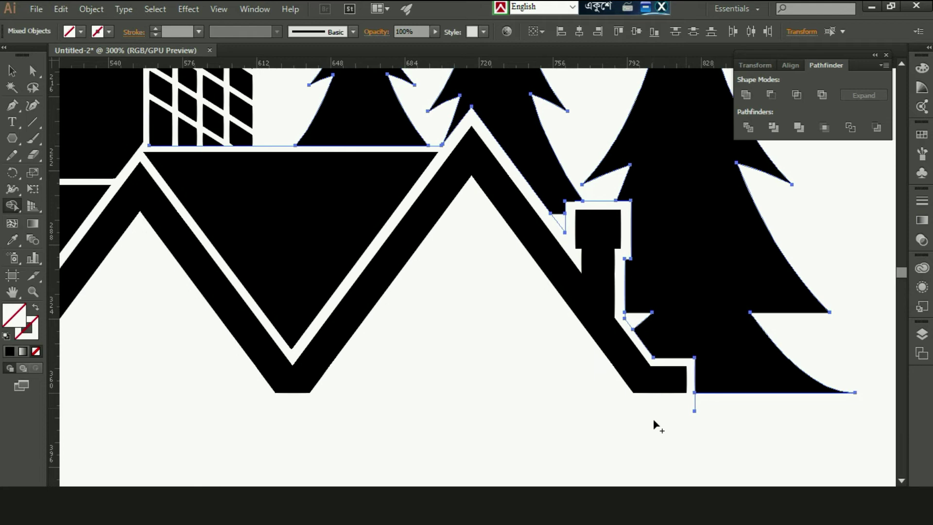
# Deselect the artwork and zoom the view to 150%.
pyautogui.click(13, 71)
pyautogui.click(438, 343)
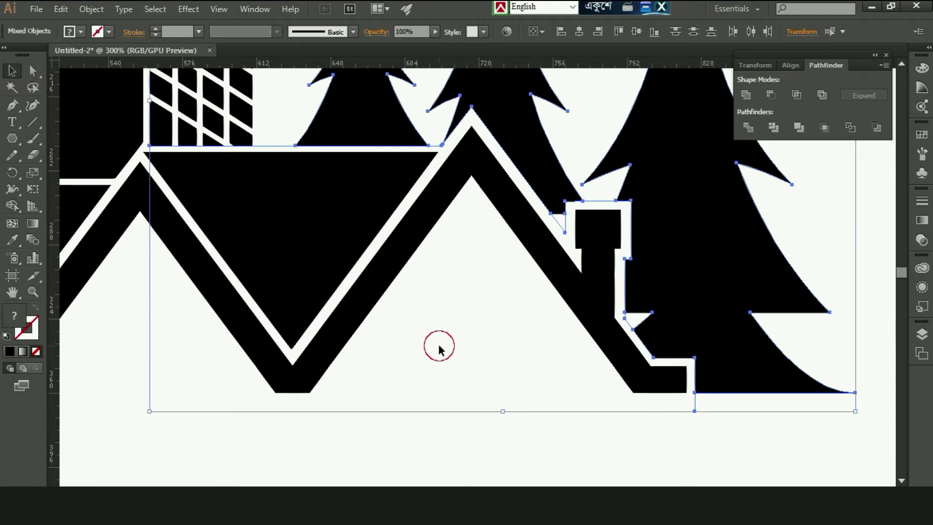
pyautogui.click(604, 203)
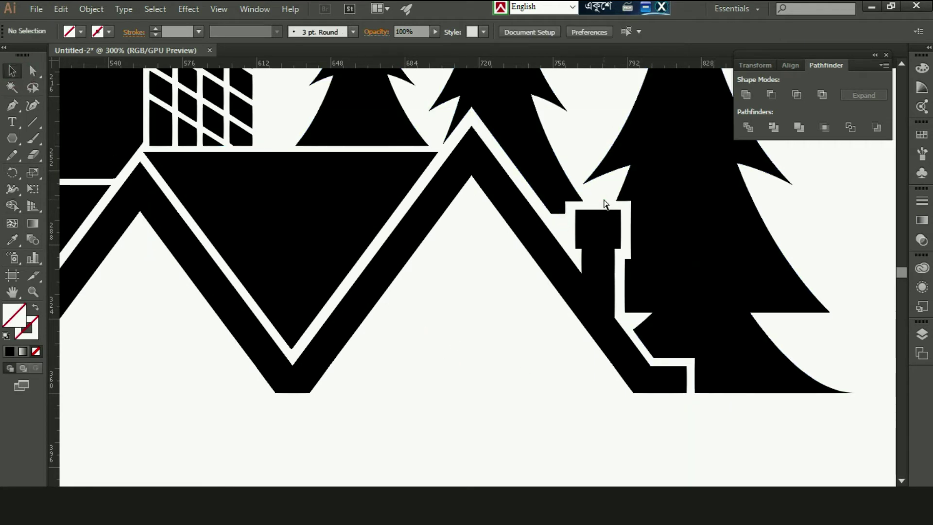
pyautogui.hotkey('ctrl', '-')
pyautogui.hotkey('ctrl', '-')
pyautogui.hotkey('ctrl', '-')
pyautogui.hotkey('ctrl', '-')
pyautogui.hotkey('ctrl', '-')
pyautogui.hotkey('ctrl', '+')
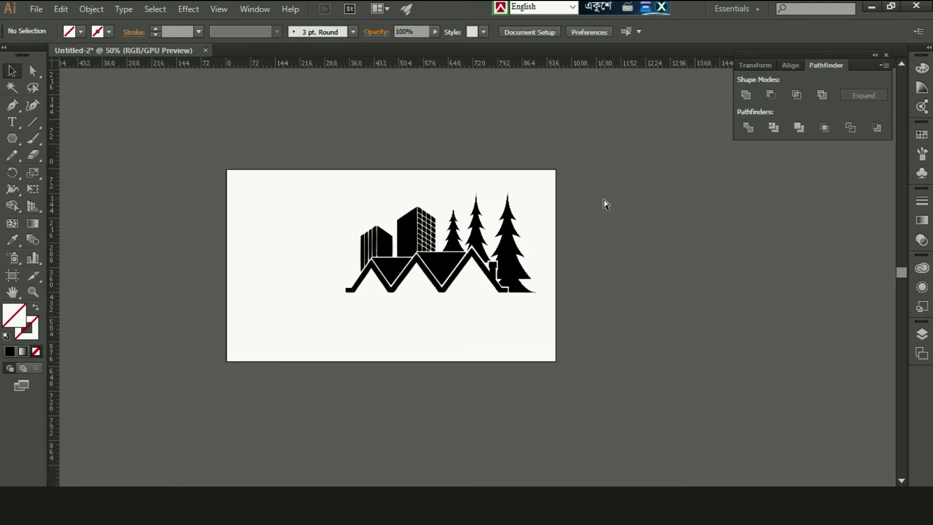
pyautogui.hotkey('ctrl', '+')
pyautogui.hotkey('ctrl', '+')
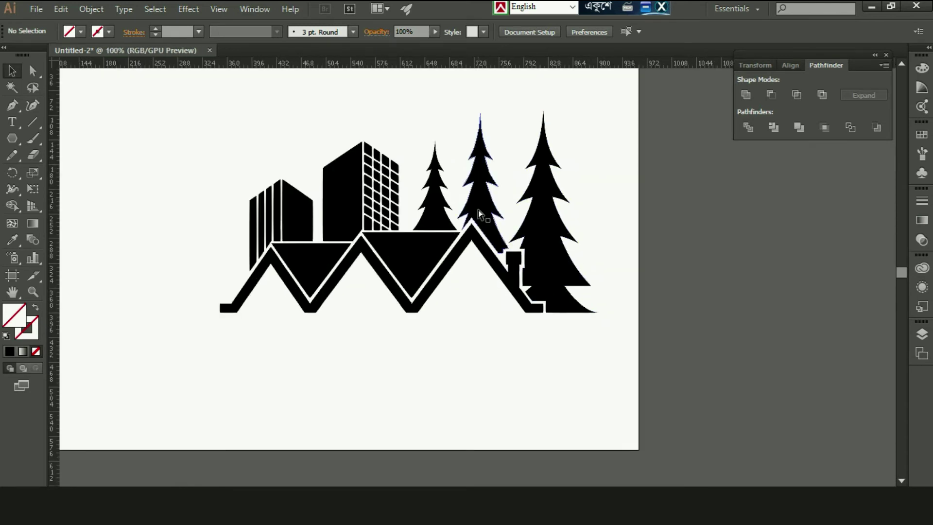
pyautogui.hotkey('ctrl', '+')
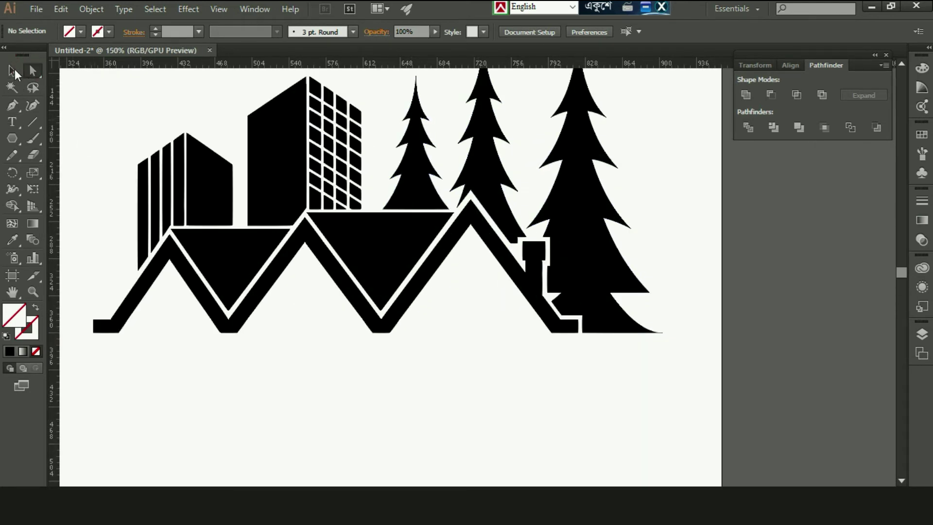
# Ungroup the three pine trees and nudge the small tree slightly right.
pyautogui.click(432, 181)
pyautogui.rightClick(432, 181)
pyautogui.click(477, 257)
pyautogui.click(442, 381)
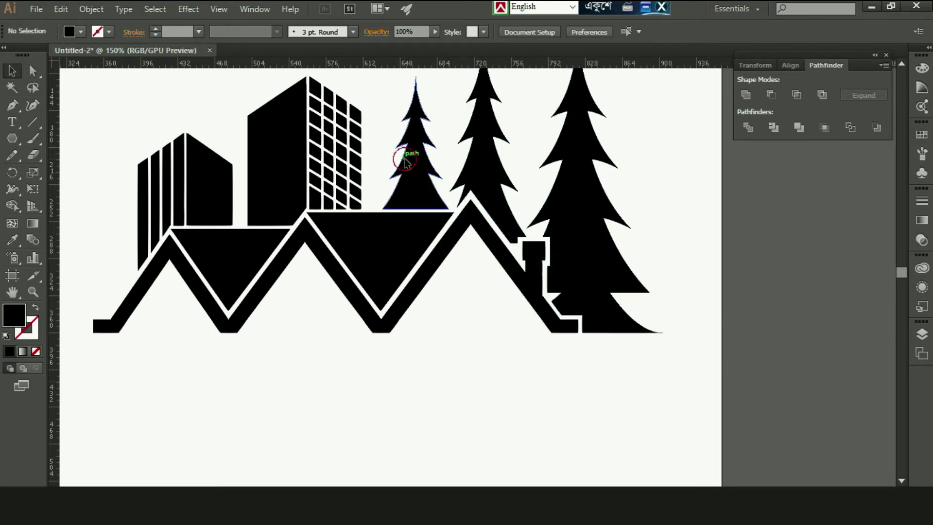
pyautogui.moveTo(404, 160); pyautogui.dragTo(410, 162)
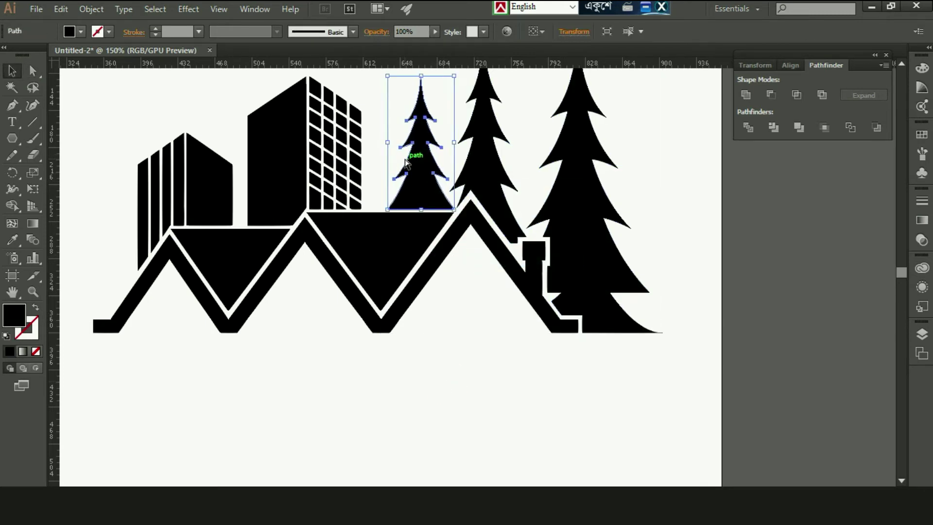
# Pull the large tree's branch tips outward, extending its lower right tip further.
pyautogui.hotkey('ctrl', '+')
pyautogui.hotkey('ctrl', '+')
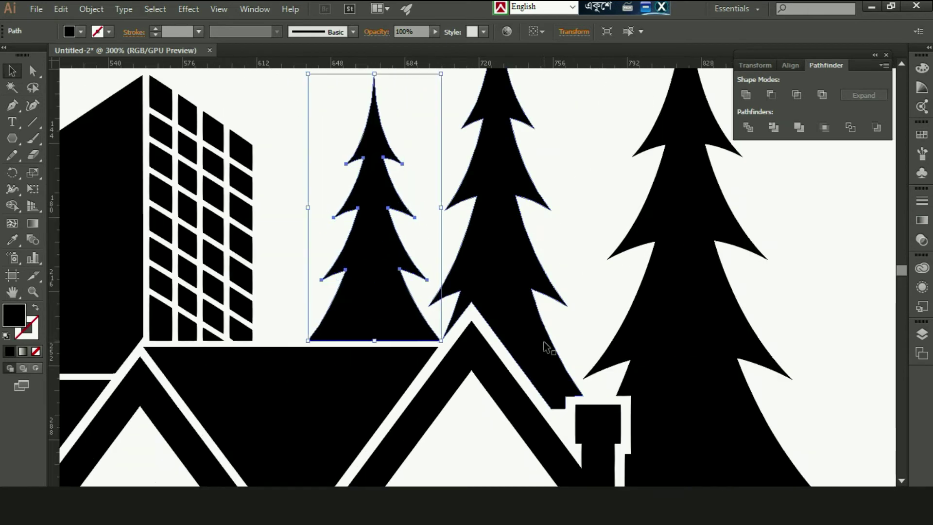
pyautogui.scroll(3, 554, 311)
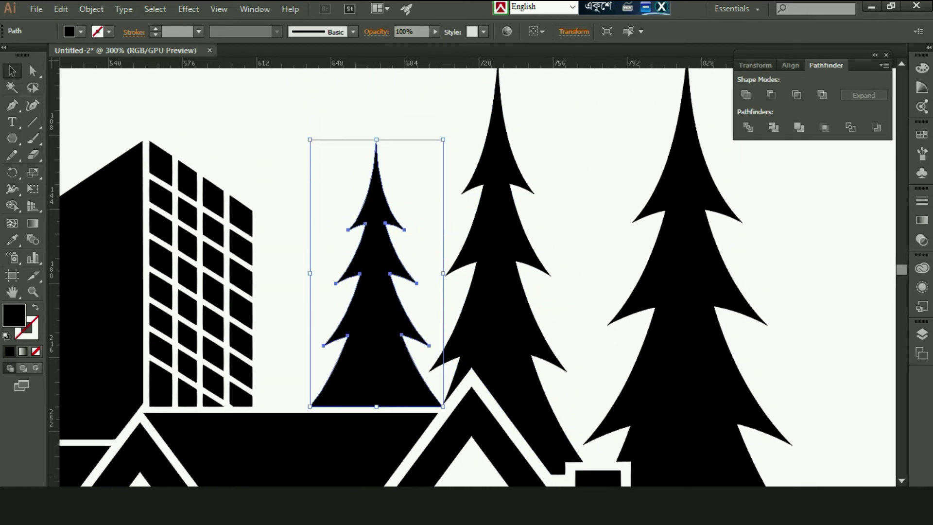
pyautogui.hscroll(5, 601, 368)
pyautogui.scroll(-2, 601, 369)
pyautogui.scroll(-4, 605, 340)
pyautogui.click(582, 283)
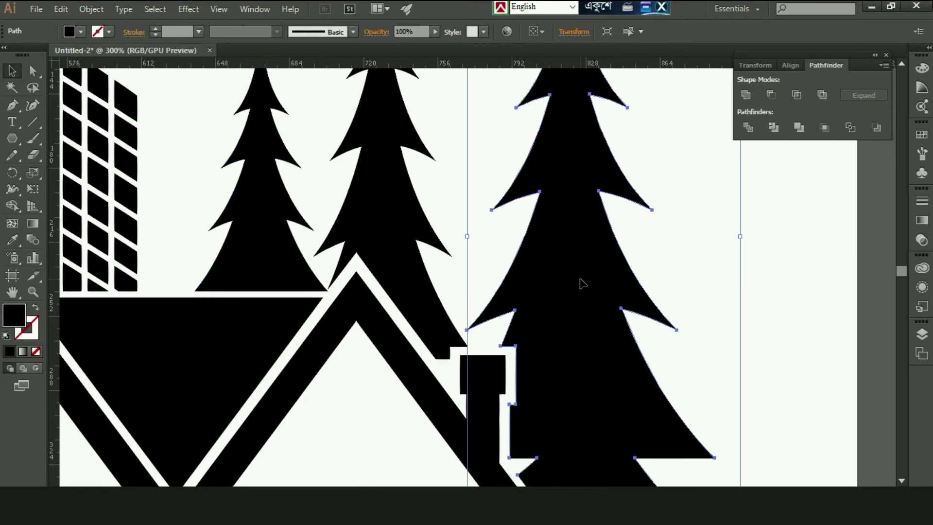
pyautogui.click(33, 71)
pyautogui.click(726, 392)
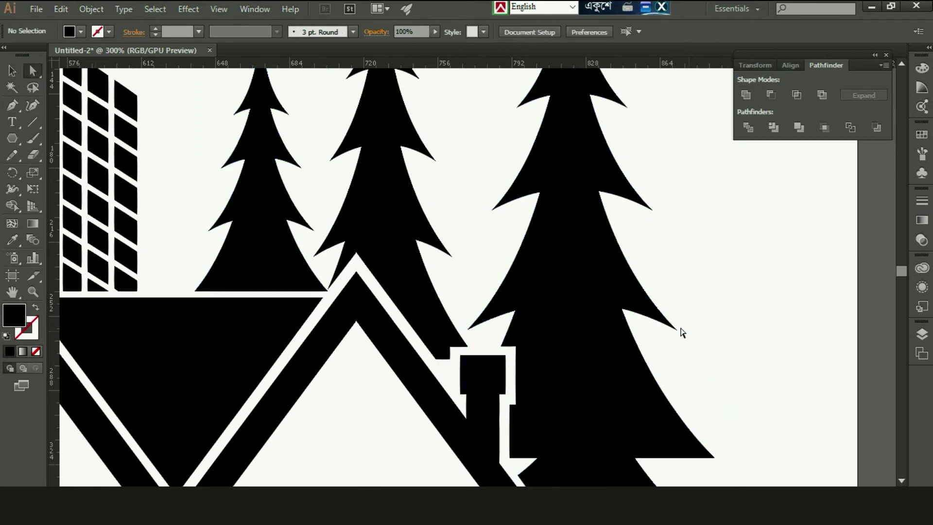
pyautogui.moveTo(682, 335); pyautogui.dragTo(694, 334)
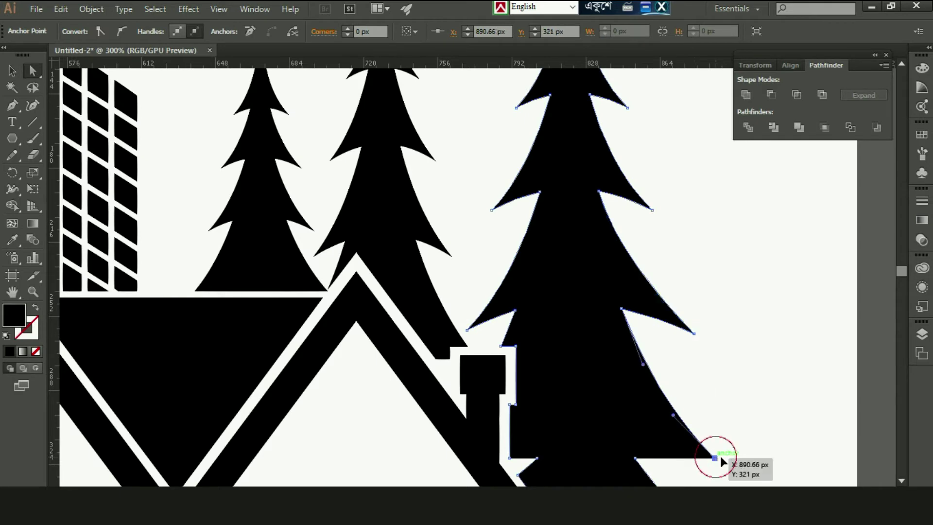
pyautogui.moveTo(715, 458); pyautogui.dragTo(755, 456)
# Undo the last edit, check the middle and right trees' top points, and zoom to 150%.
pyautogui.scroll(-2, 760, 444)
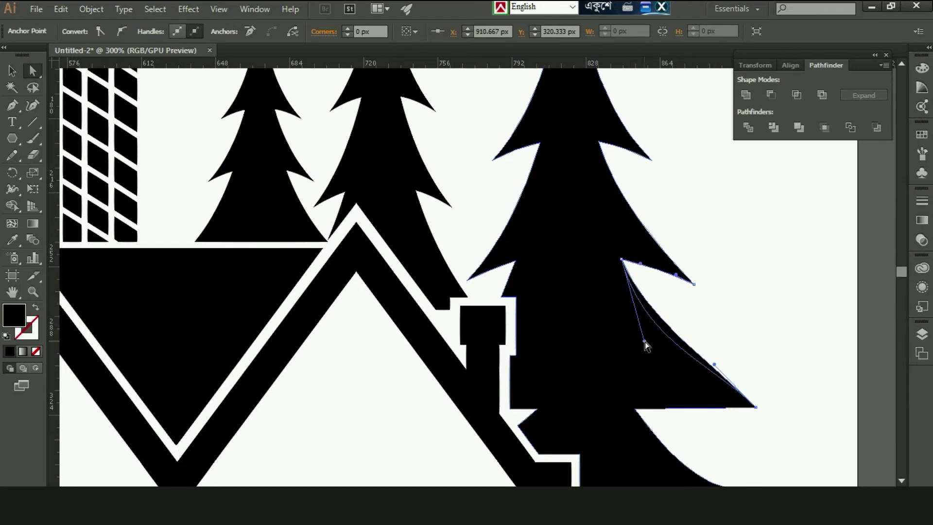
pyautogui.click(754, 347)
pyautogui.scroll(2, 755, 350)
pyautogui.hotkey('ctrl', 'z')
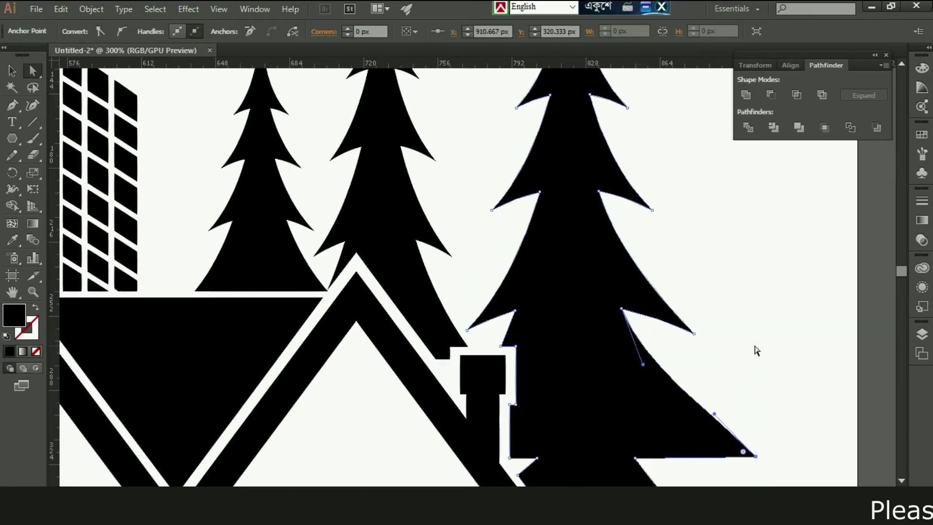
pyautogui.scroll(5, 757, 350)
pyautogui.scroll(2, 641, 316)
pyautogui.scroll(1, 500, 186)
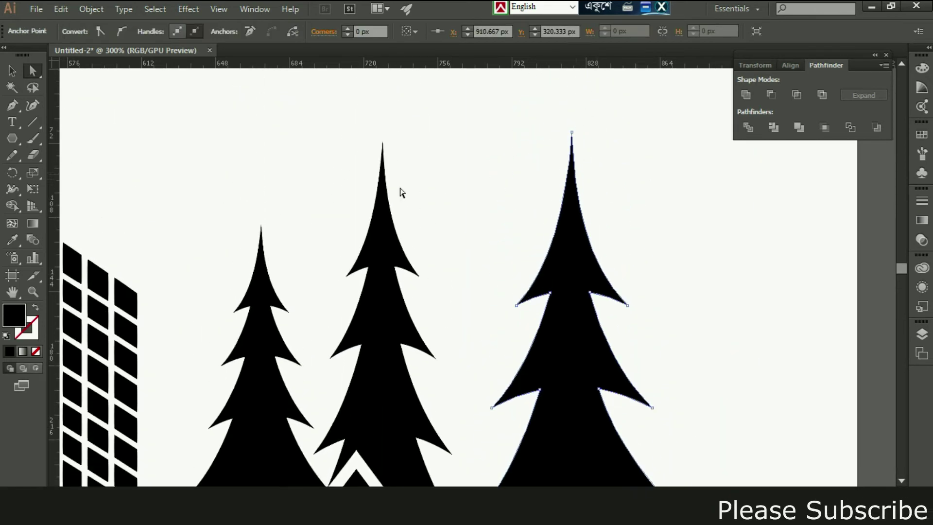
pyautogui.click(383, 140)
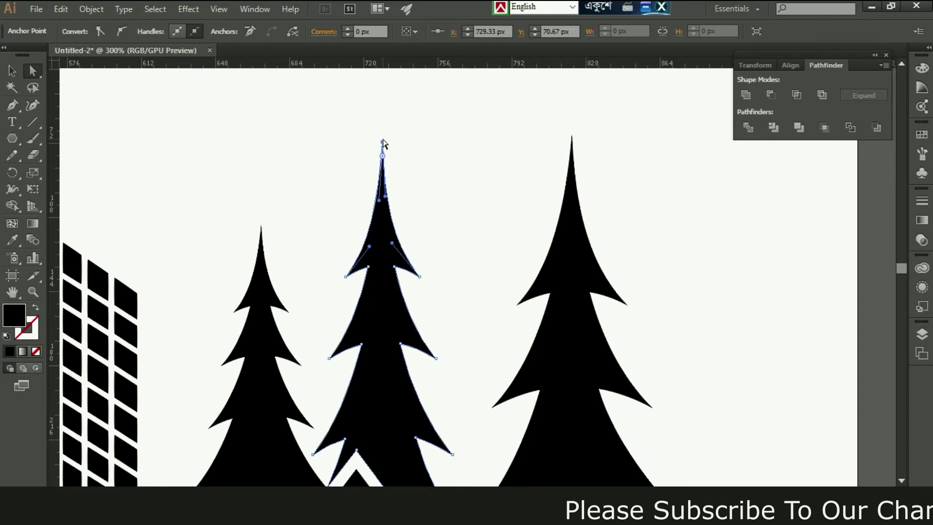
pyautogui.click(476, 158)
pyautogui.scroll(1, 477, 160)
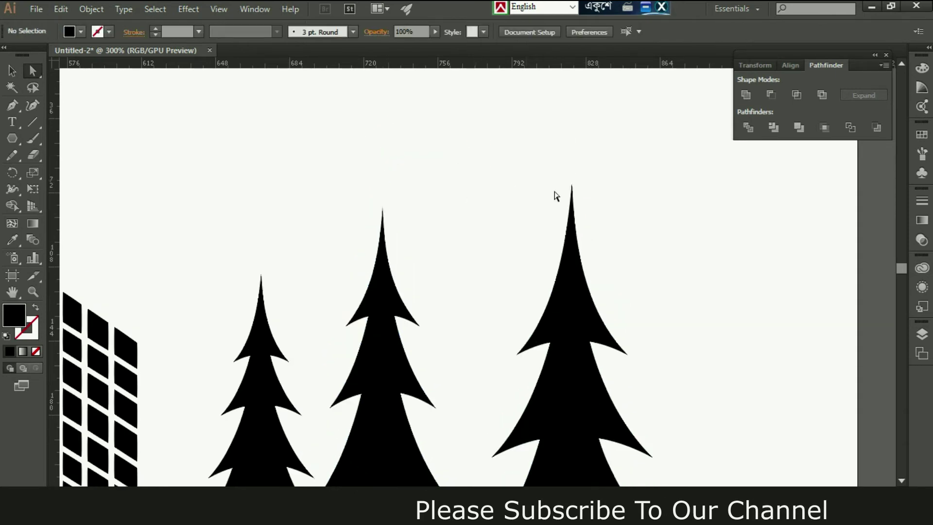
pyautogui.click(572, 182)
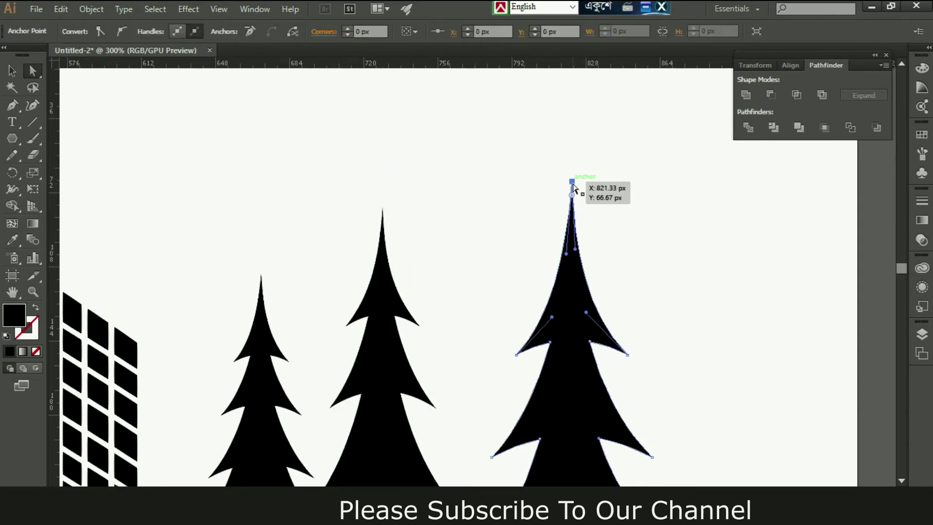
pyautogui.click(497, 151)
pyautogui.hotkey('ctrl', '-')
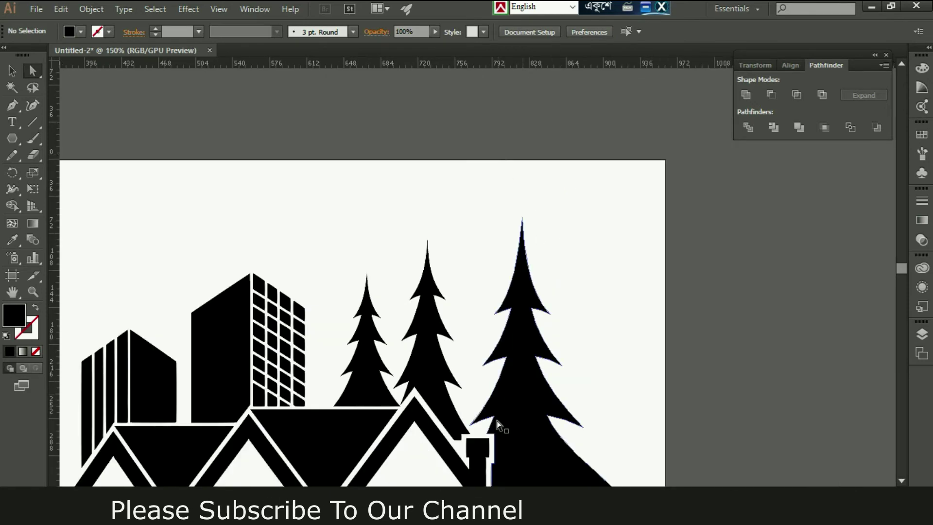
# Adjust a middle-tree point near the chimney and extend the right tree's branch tips outward.
pyautogui.moveTo(469, 427); pyautogui.dragTo(464, 426)
pyautogui.click(482, 372)
pyautogui.moveTo(482, 372); pyautogui.dragTo(473, 369)
pyautogui.click(507, 329)
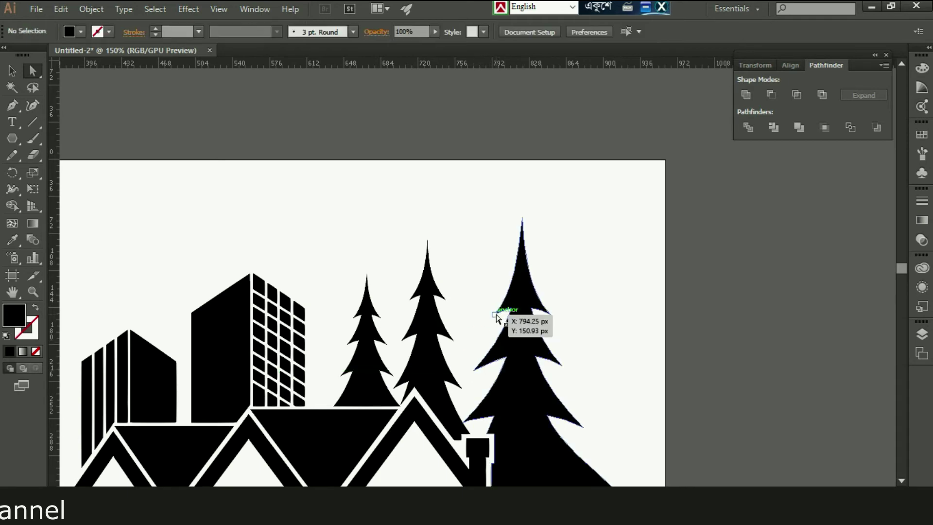
pyautogui.moveTo(492, 315); pyautogui.dragTo(557, 317)
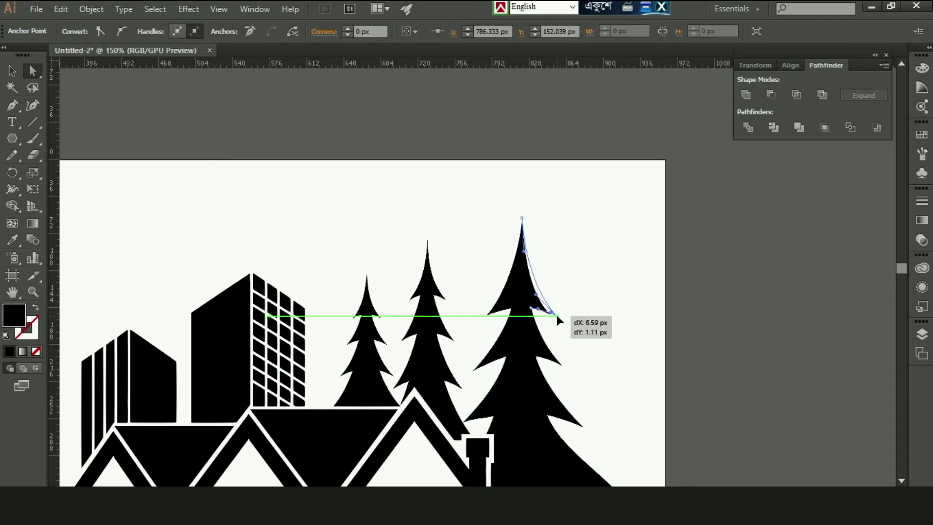
pyautogui.moveTo(561, 363); pyautogui.dragTo(568, 364)
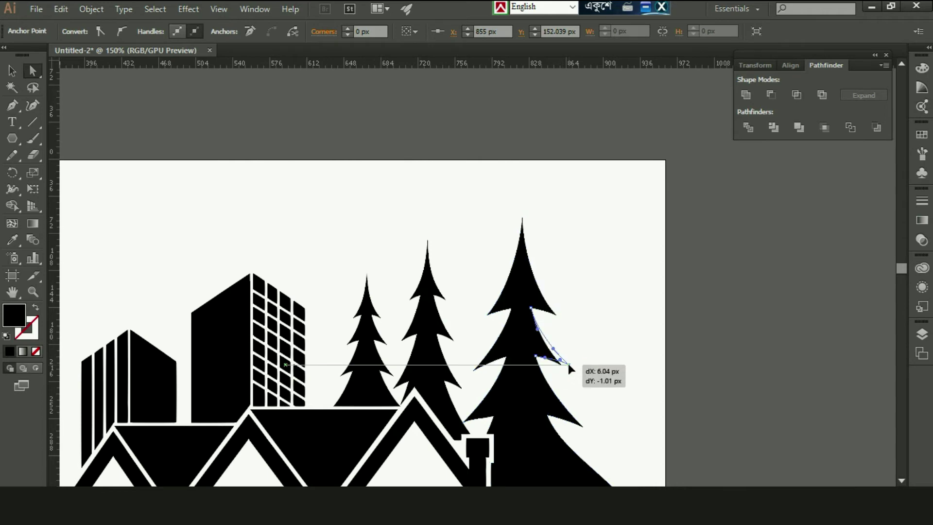
pyautogui.click(591, 410)
# Reshape the branch curve by the chimney and tuck the middle tree's lower-right corner toward it.
pyautogui.moveTo(469, 425); pyautogui.dragTo(472, 418)
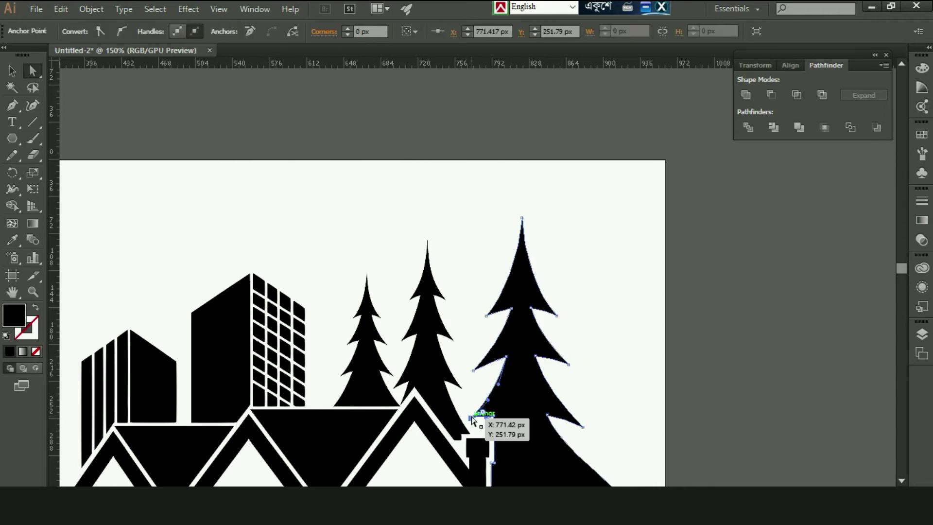
pyautogui.scroll(1, 471, 417)
pyautogui.moveTo(471, 416); pyautogui.dragTo(467, 418)
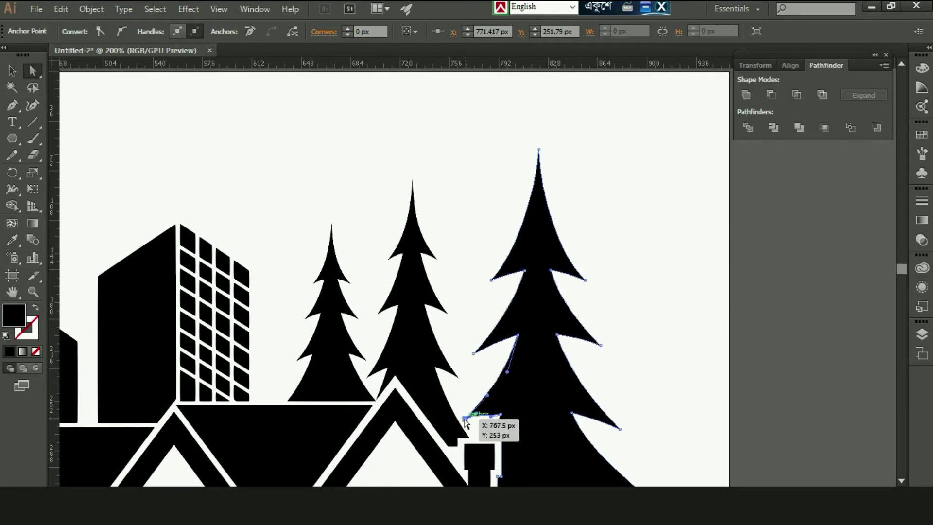
pyautogui.scroll(-4, 634, 395)
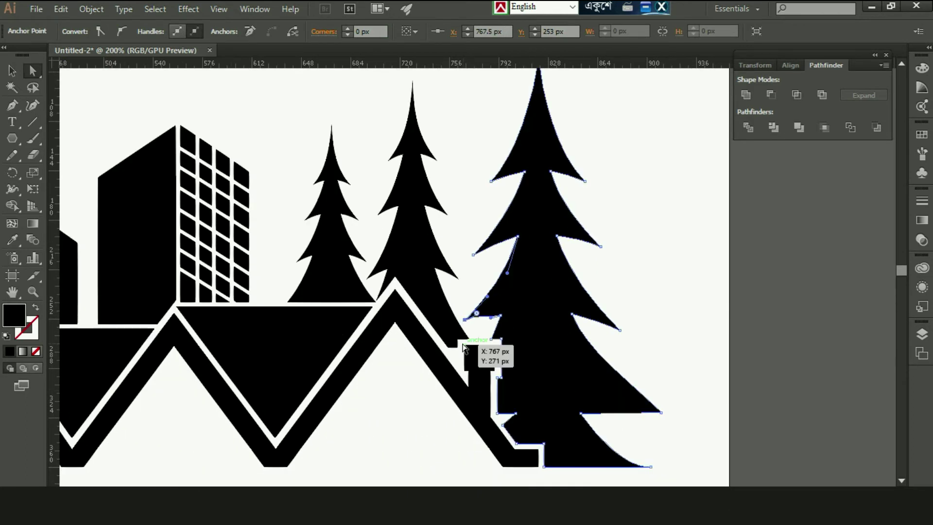
pyautogui.click(458, 339)
pyautogui.moveTo(472, 338); pyautogui.dragTo(470, 340)
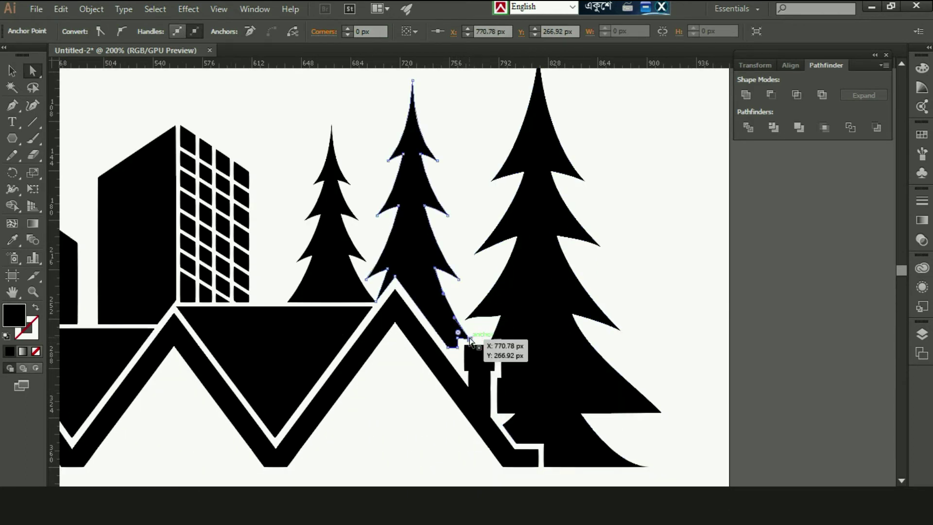
pyautogui.click(486, 337)
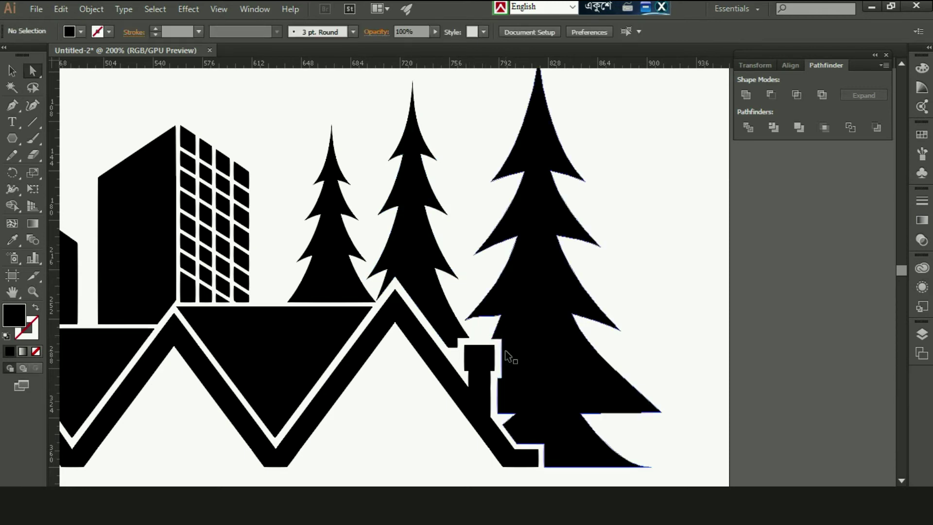
pyautogui.hotkey('ctrl', '+')
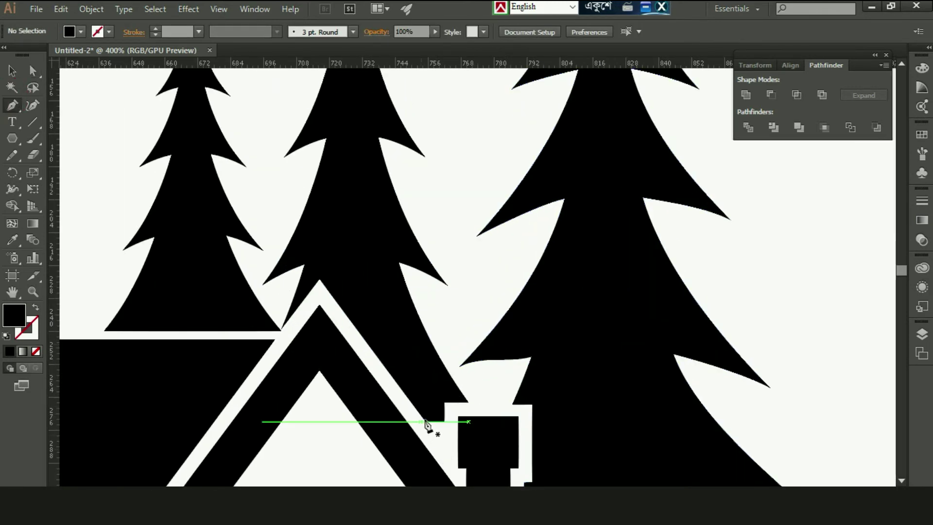
# Draw a small triangle in the gap beside the chimney and unite it with the middle tree.
pyautogui.click(425, 421)
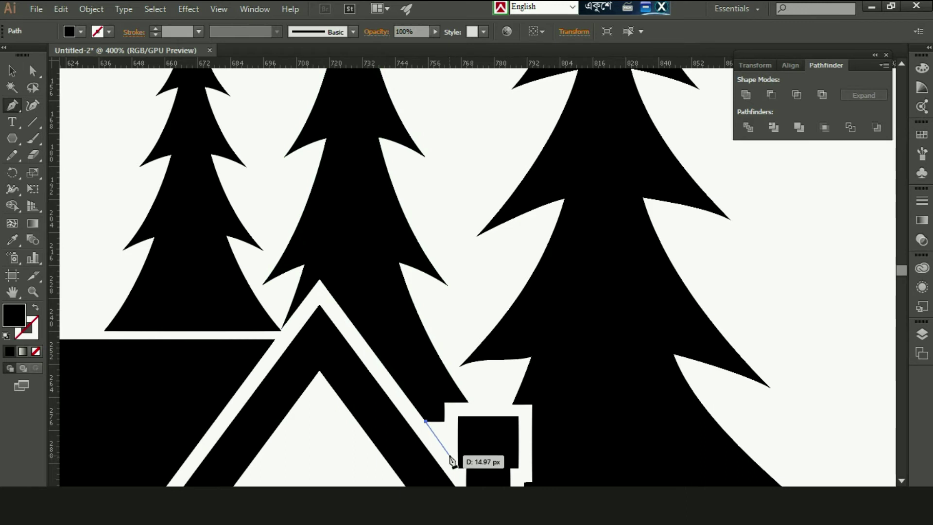
pyautogui.click(443, 448)
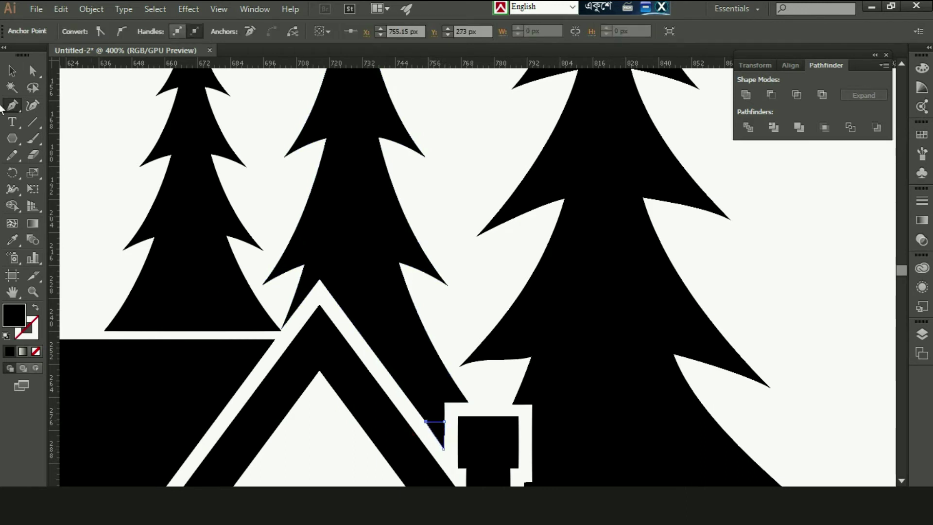
pyautogui.keyDown('shift'); pyautogui.click(383, 276); pyautogui.keyUp('shift')
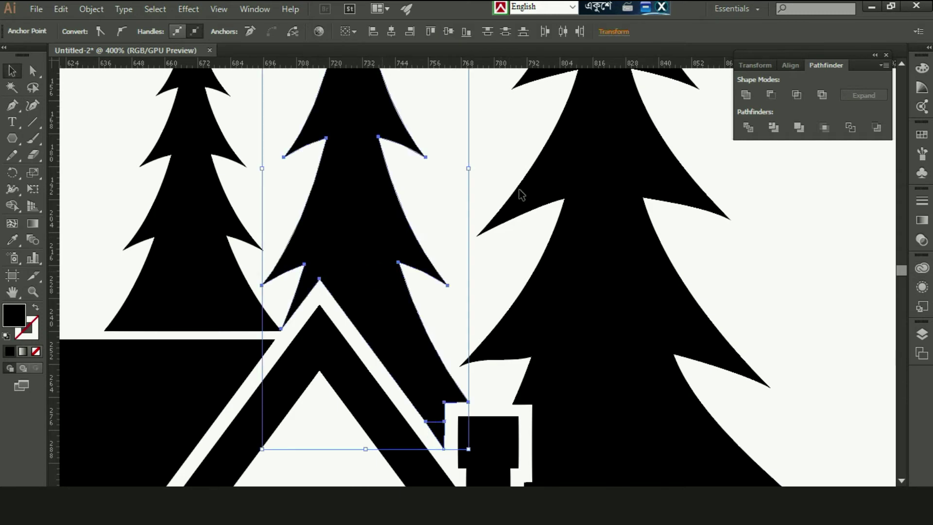
pyautogui.click(745, 92)
pyautogui.click(760, 223)
# Pull the merged notch corner down to sit against the chimney edge, then zoom to 400%.
pyautogui.hotkey('ctrl', '+')
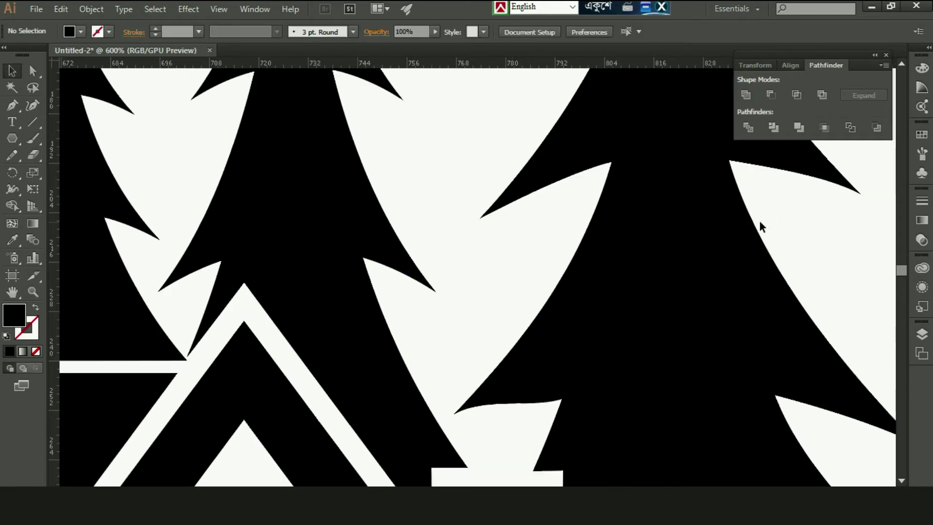
pyautogui.scroll(-3, 761, 226)
pyautogui.moveTo(431, 373); pyautogui.dragTo(435, 389)
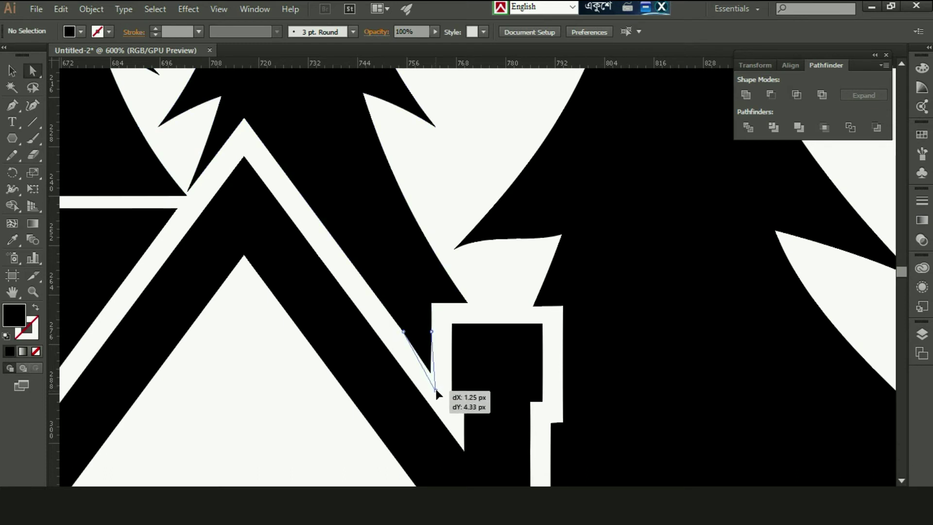
pyautogui.moveTo(436, 390); pyautogui.dragTo(435, 384)
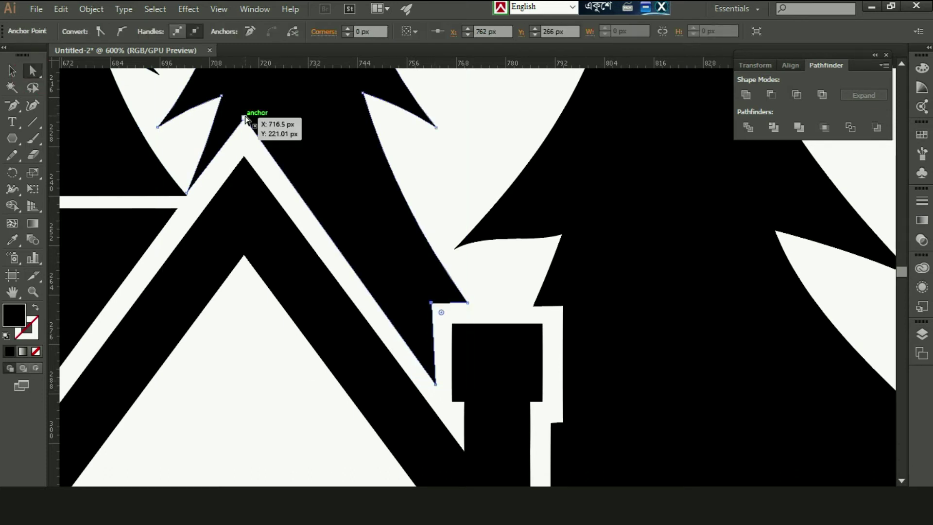
pyautogui.press('Down')
pyautogui.press('Down')
pyautogui.click(430, 150)
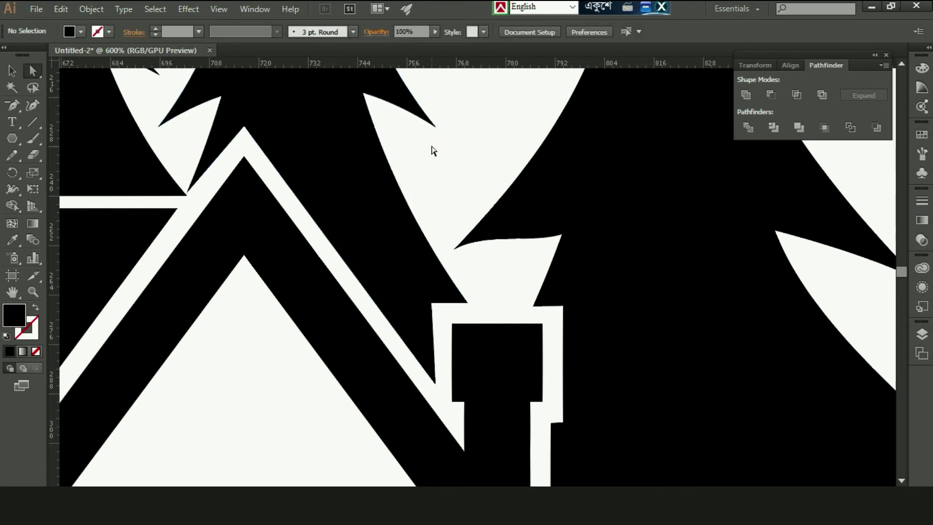
pyautogui.scroll(1, 460, 295)
pyautogui.hotkey('ctrl', '-')
# Fine-tune the tree corner anchors to line up with the chimney top, then fit the artboard.
pyautogui.moveTo(288, 233); pyautogui.dragTo(290, 233)
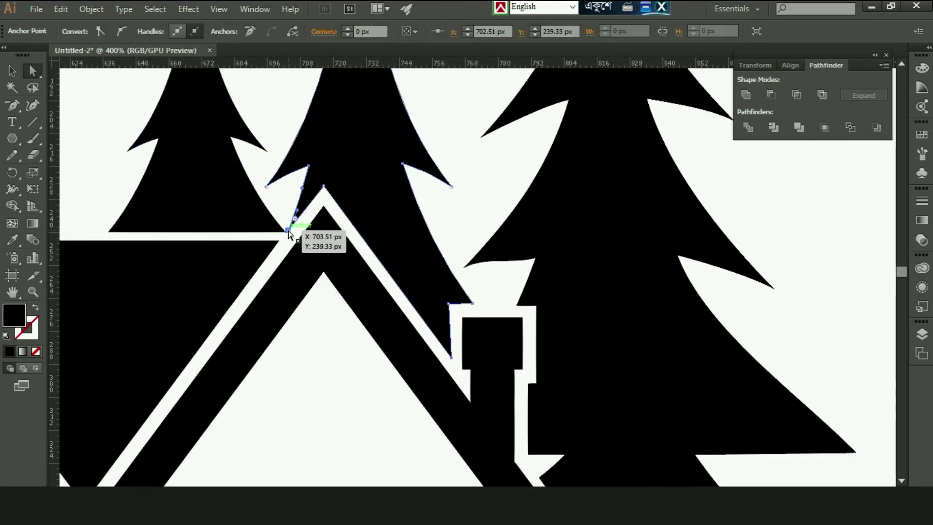
pyautogui.click(277, 198)
pyautogui.click(288, 232)
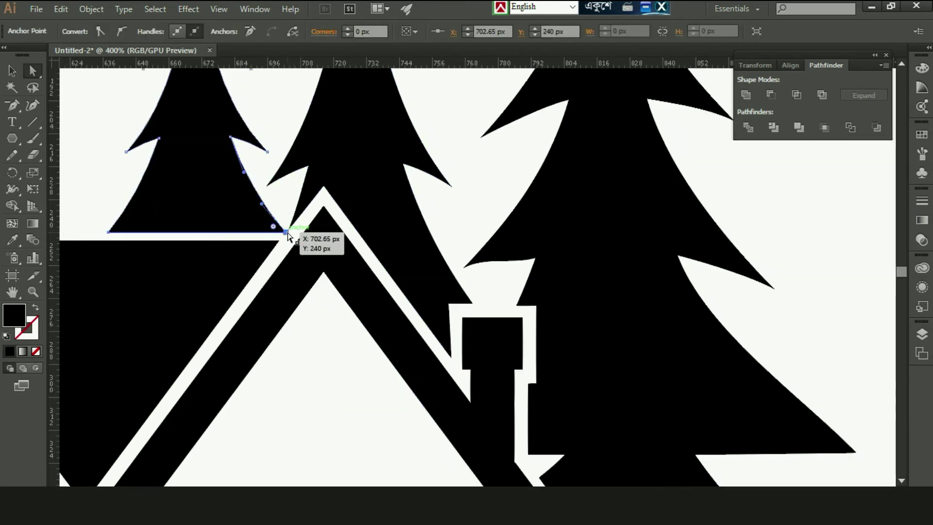
pyautogui.click(499, 209)
pyautogui.click(451, 303)
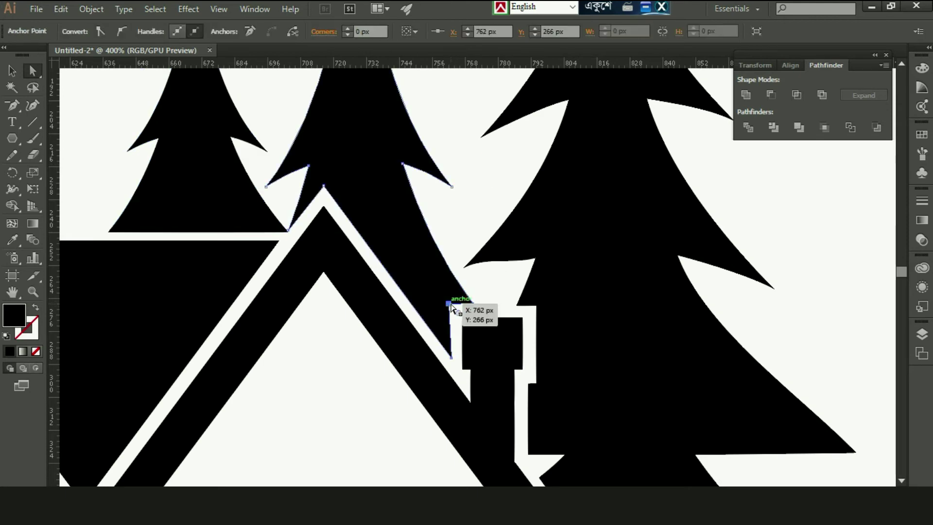
pyautogui.click(475, 304)
pyautogui.moveTo(479, 311); pyautogui.dragTo(484, 314)
pyautogui.click(451, 303)
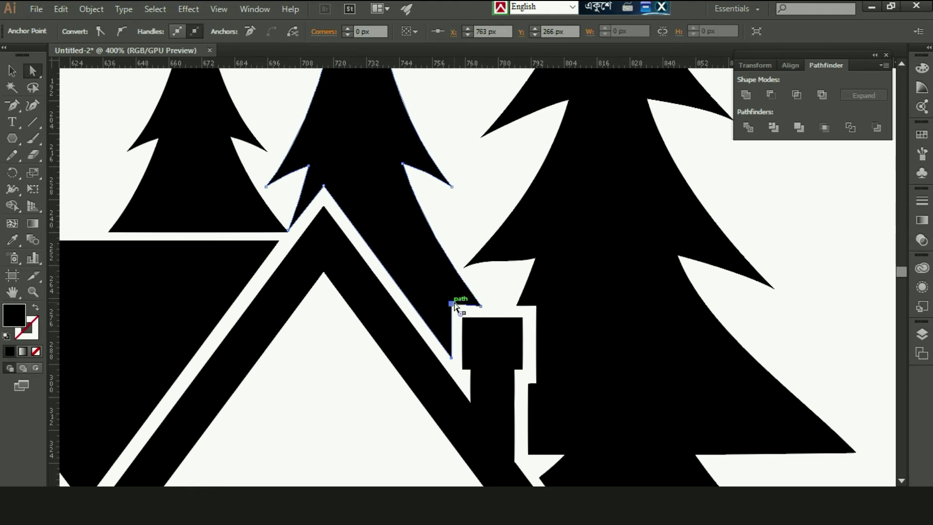
pyautogui.click(477, 289)
pyautogui.hotkey('ctrl', '0')
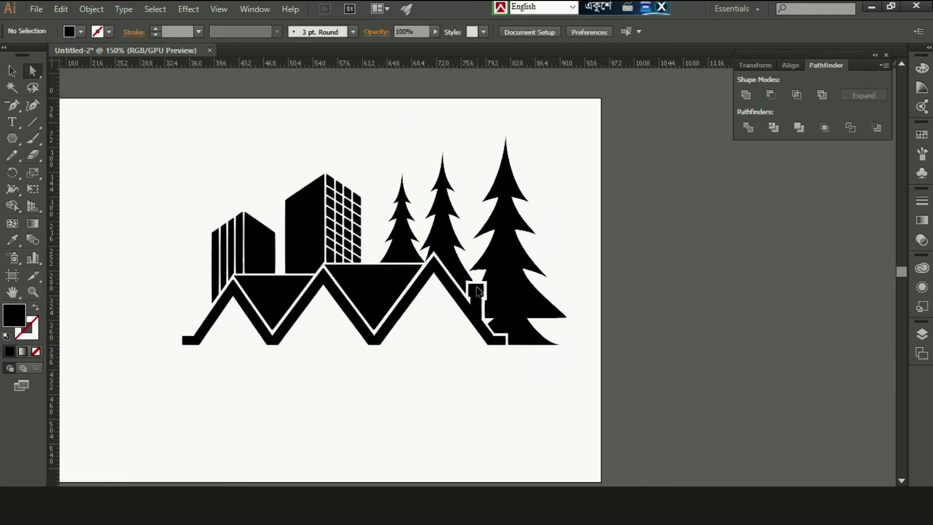
# Unlock all locked objects in the logo.
pyautogui.hotkey('ctrl', '+')
pyautogui.hotkey('ctrl', '+')
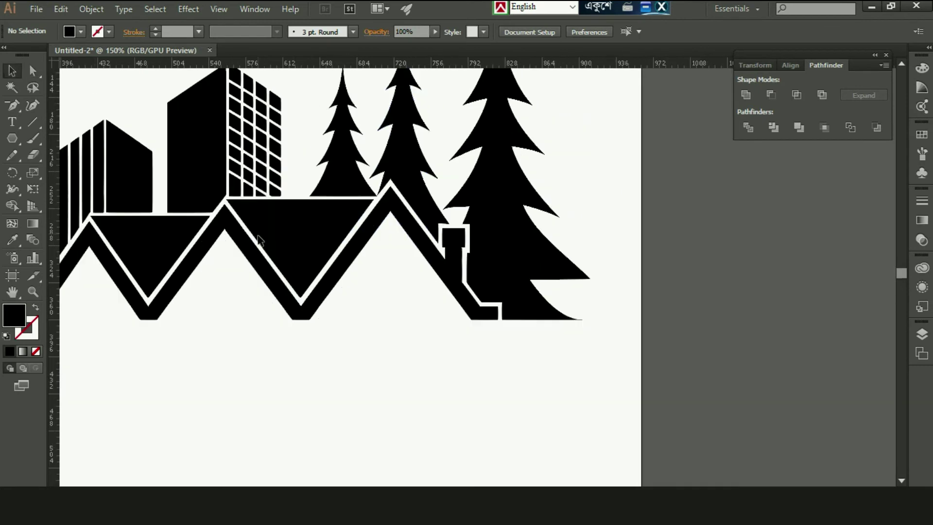
pyautogui.click(85, 6)
pyautogui.click(126, 104)
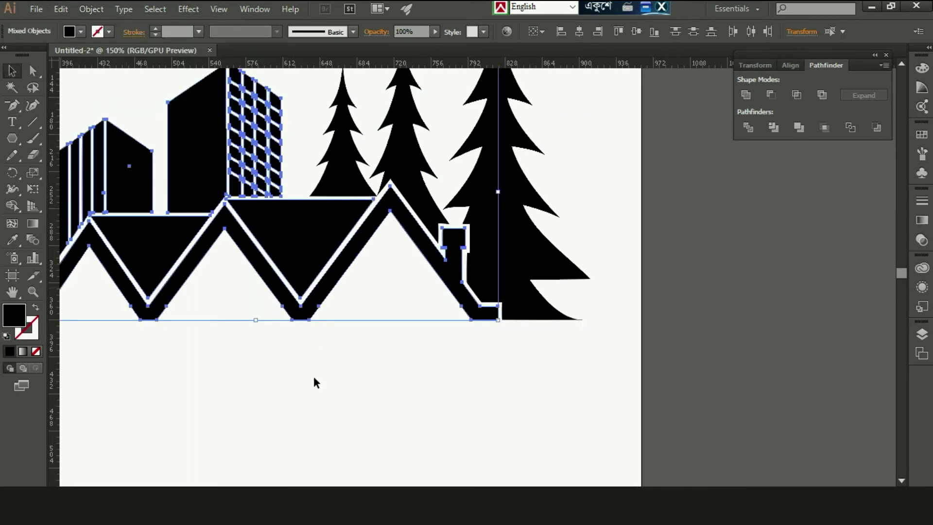
pyautogui.click(314, 358)
pyautogui.hotkey('ctrl', '-')
# Draw a black square below the logo with a horizontal line across it.
pyautogui.click(12, 138)
pyautogui.click(53, 138)
pyautogui.moveTo(185, 337); pyautogui.dragTo(239, 390)
pyautogui.hotkey('shift', 'a')
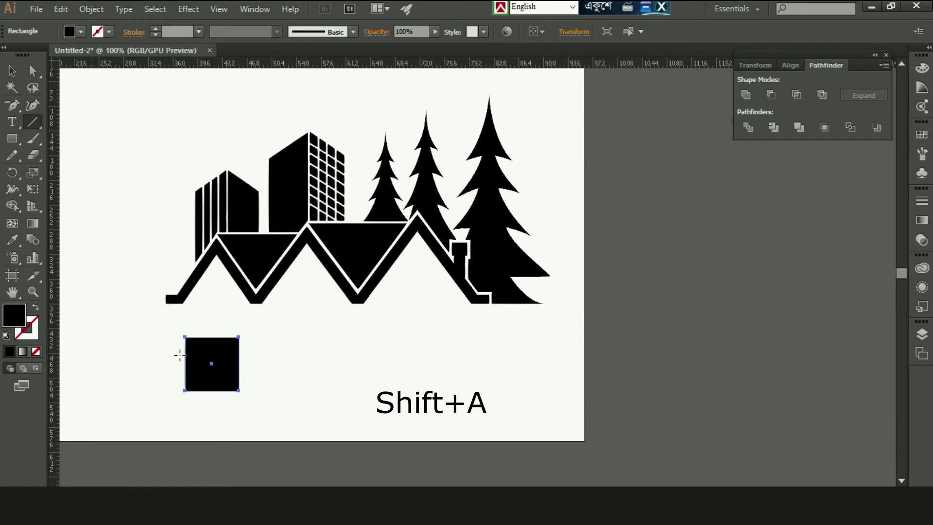
pyautogui.moveTo(166, 364); pyautogui.dragTo(262, 364)
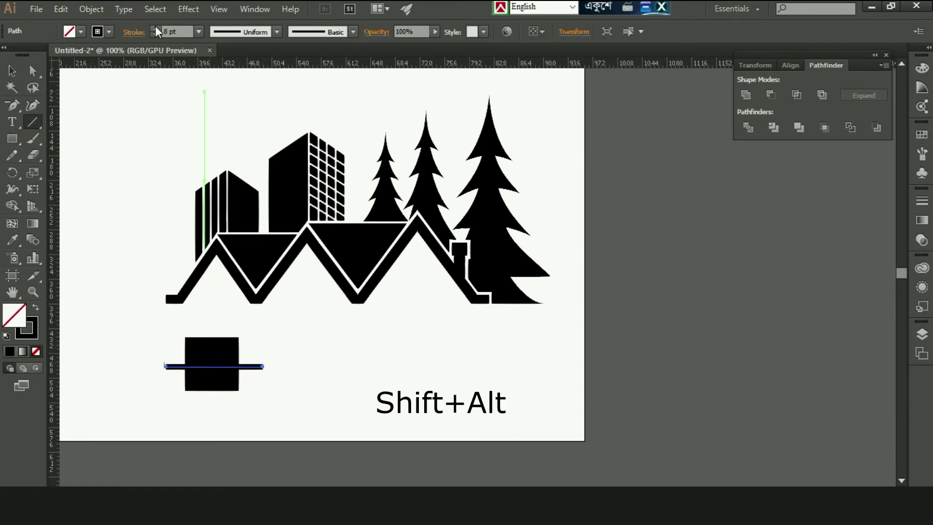
# Add a 90° rotated copy of the line and align both lines to the square as key object.
pyautogui.doubleClick(12, 172)
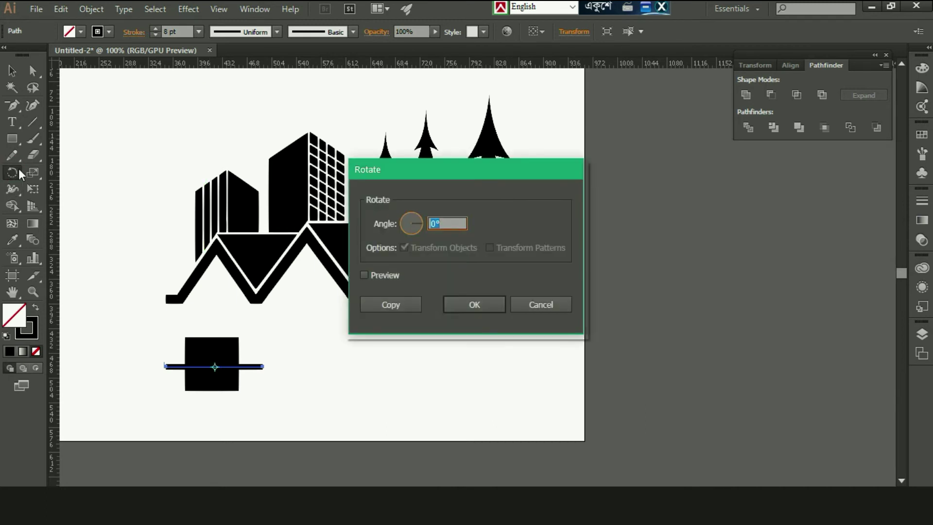
pyautogui.click(364, 275)
pyautogui.click(384, 303)
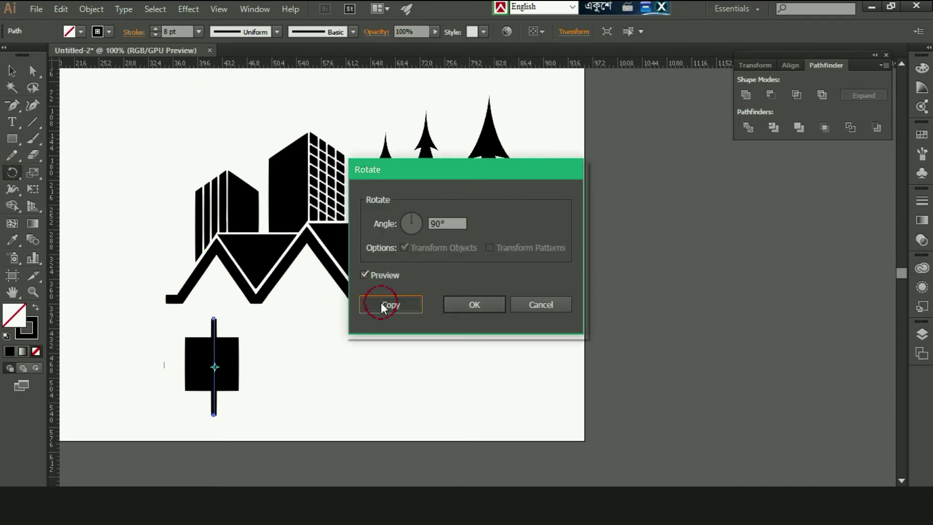
pyautogui.click(14, 71)
pyautogui.moveTo(151, 340); pyautogui.dragTo(250, 390)
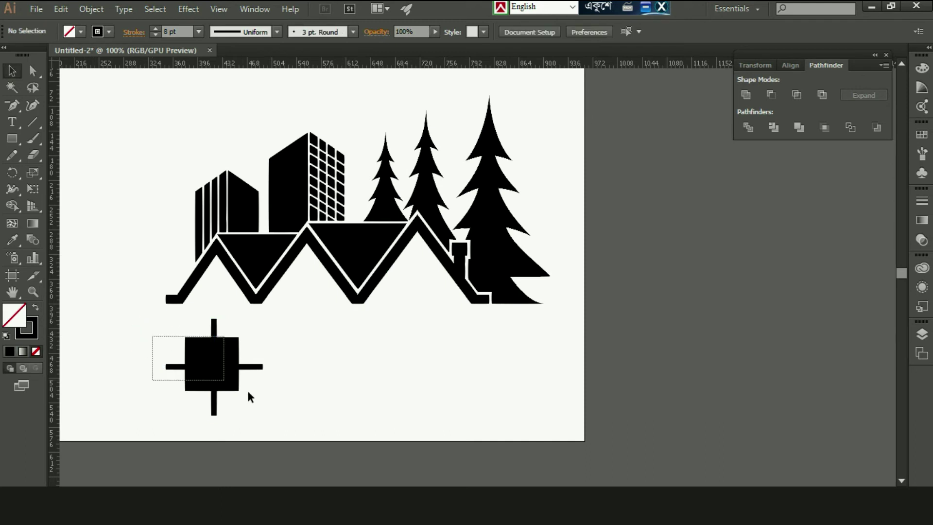
pyautogui.click(232, 365)
pyautogui.click(790, 65)
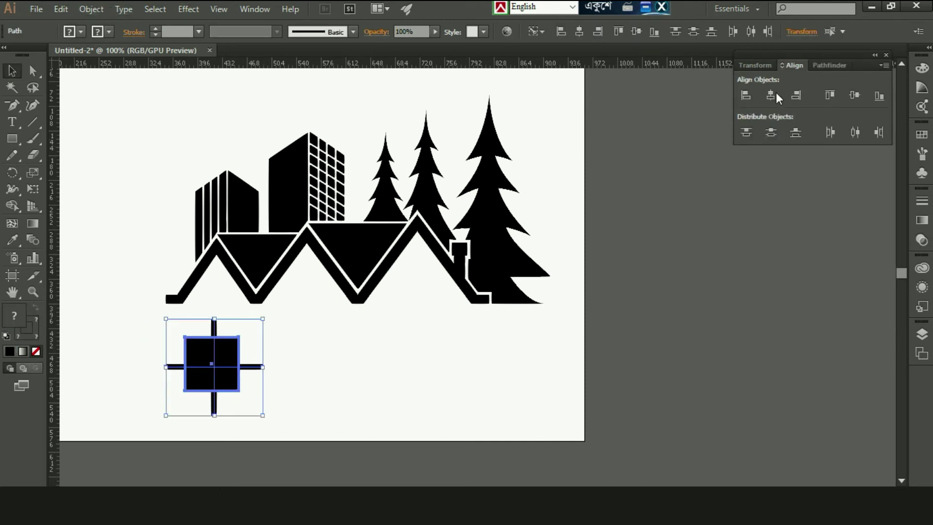
# Centre the cross lines on the square, expand them, and cut them out with Minus Front.
pyautogui.click(771, 95)
pyautogui.click(855, 95)
pyautogui.click(106, 12)
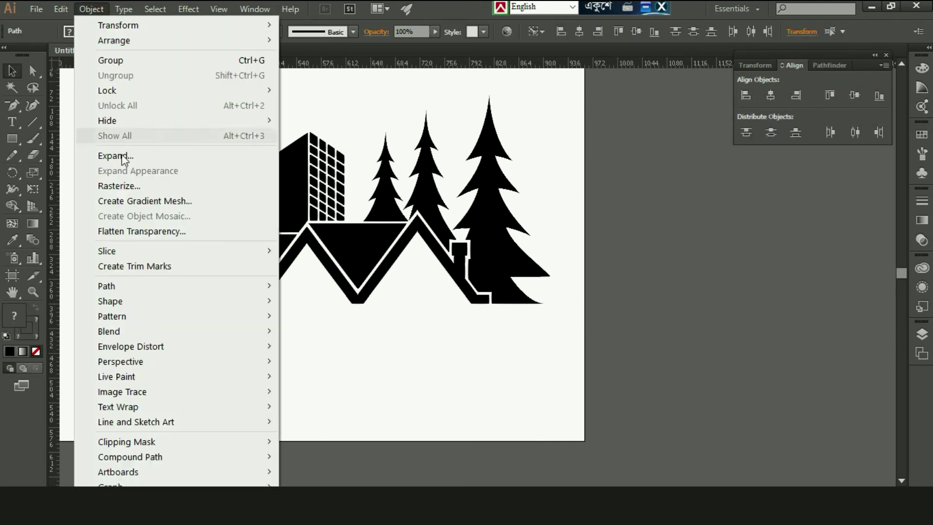
pyautogui.click(121, 151)
pyautogui.click(435, 334)
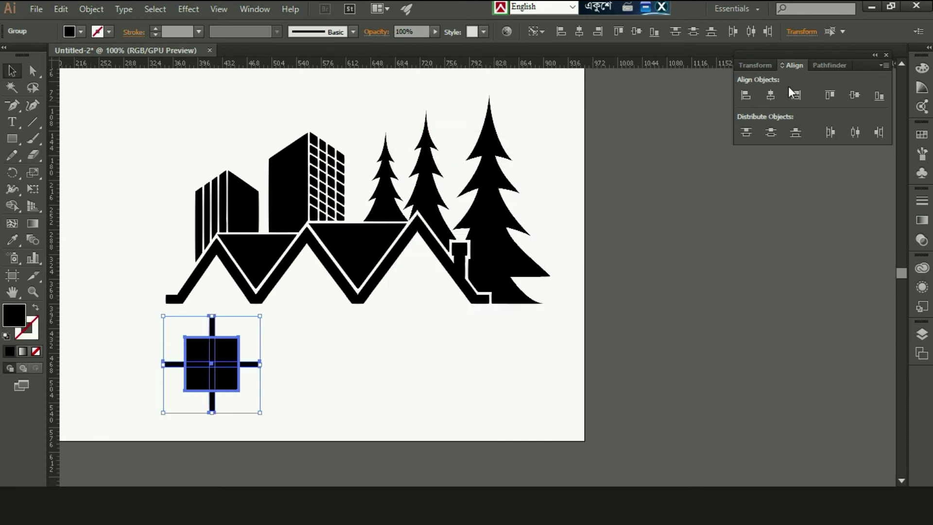
pyautogui.click(834, 65)
pyautogui.click(771, 95)
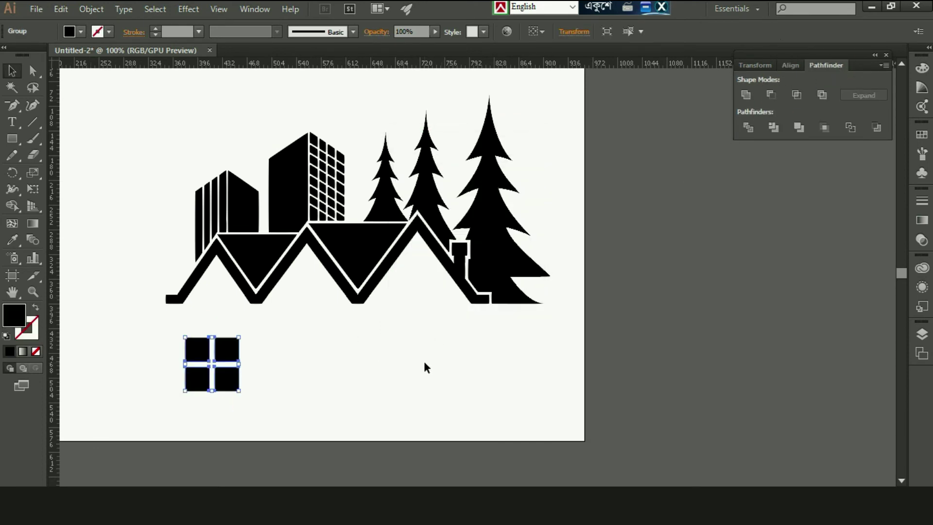
# Copy the window leftward, group its four panes, guide the roof base, and shrink it to about 65 px.
pyautogui.click(425, 362)
pyautogui.hotkey('ctrl', '-')
pyautogui.moveTo(303, 342); pyautogui.dragTo(189, 310)
pyautogui.hotkey('ctrl', '+')
pyautogui.keyDown('shift'); pyautogui.click(227, 362); pyautogui.keyUp('shift')
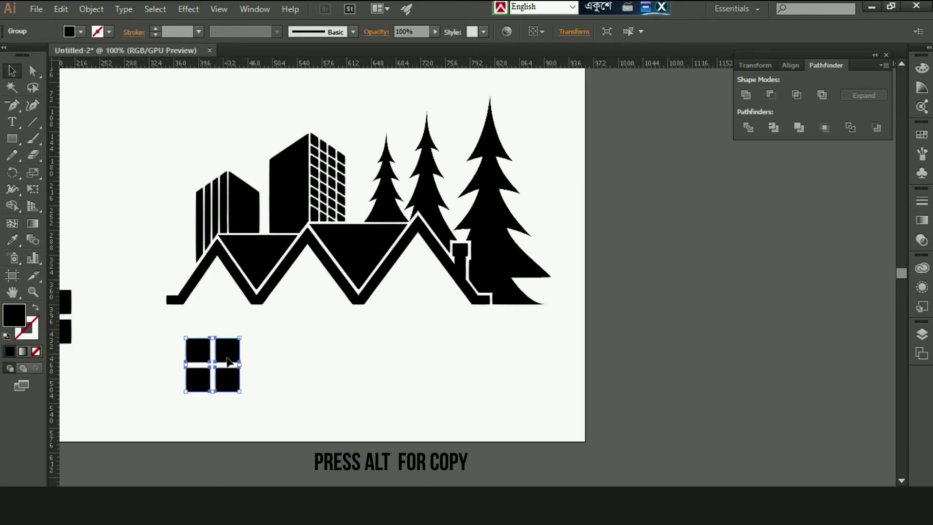
pyautogui.hotkey('ctrl', 'g')
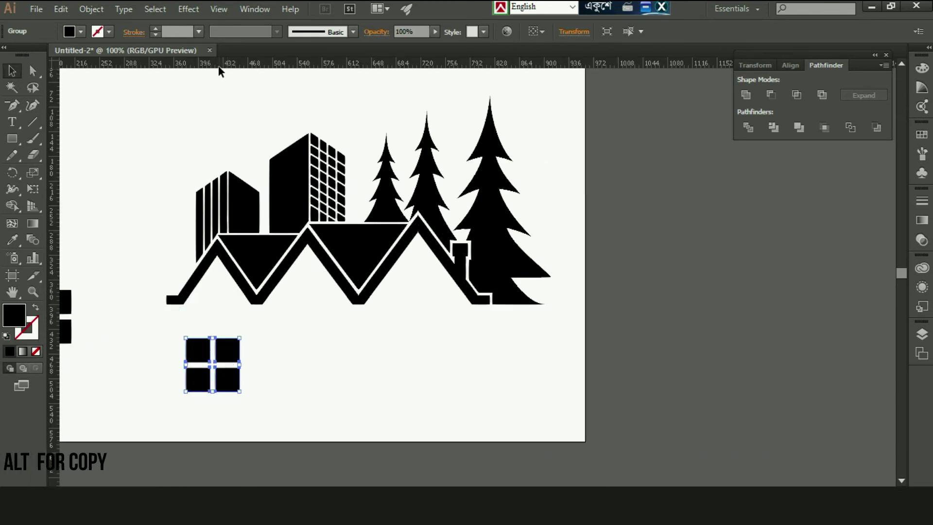
pyautogui.moveTo(230, 293); pyautogui.dragTo(231, 304)
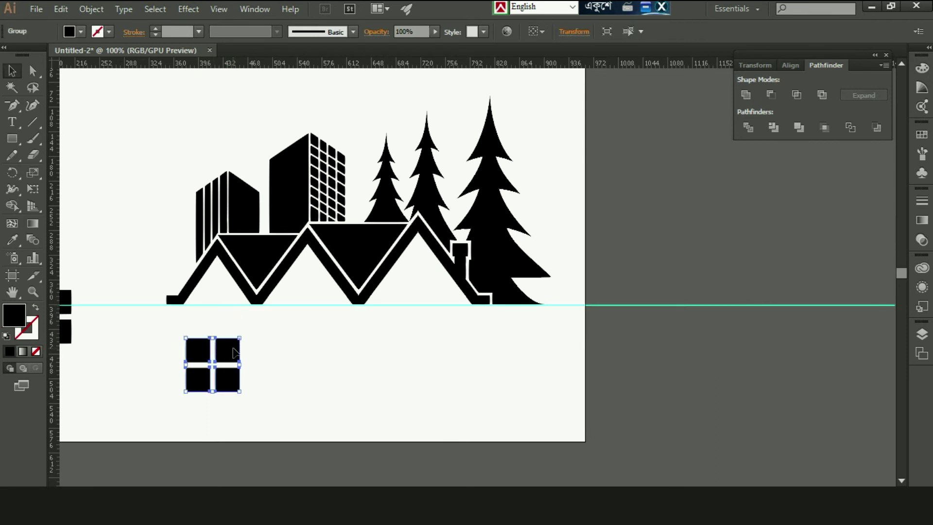
pyautogui.moveTo(239, 343); pyautogui.dragTo(241, 351)
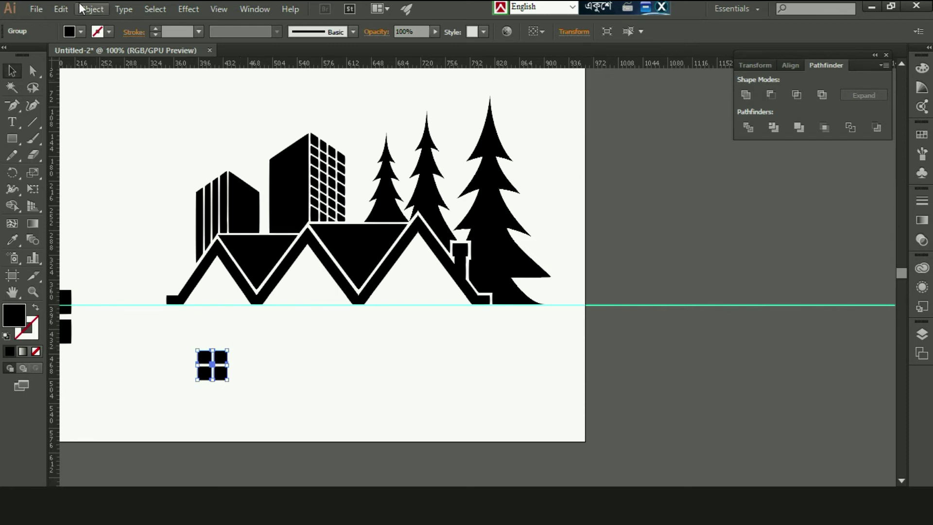
# Paste a copy of the scaled window in front and nudge it up toward the baseline.
pyautogui.click(61, 8)
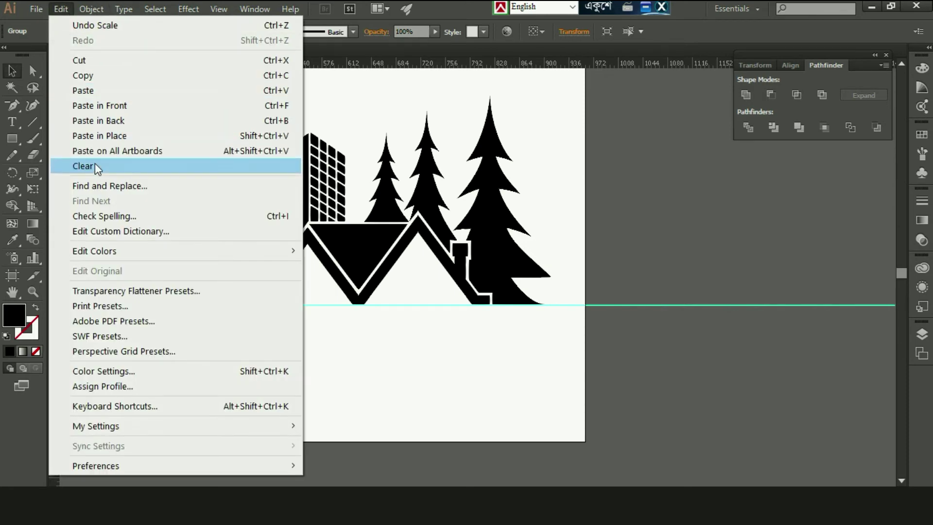
pyautogui.click(95, 76)
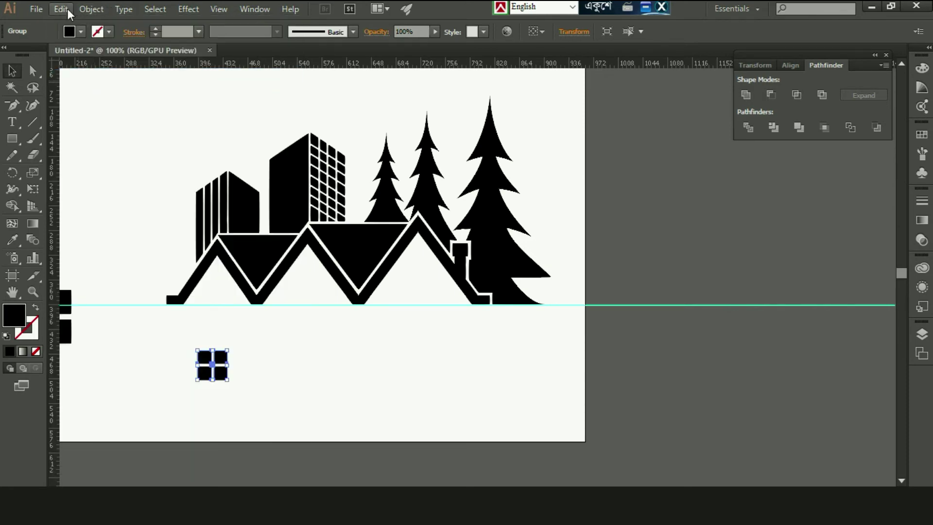
pyautogui.click(62, 9)
pyautogui.click(100, 105)
pyautogui.hotkey('shift', 'Up')
pyautogui.hotkey('shift', 'Up')
pyautogui.hotkey('shift', 'Up')
pyautogui.hotkey('shift', 'Up')
pyautogui.hotkey('shift', 'Up')
pyautogui.hotkey('ctrl', '+')
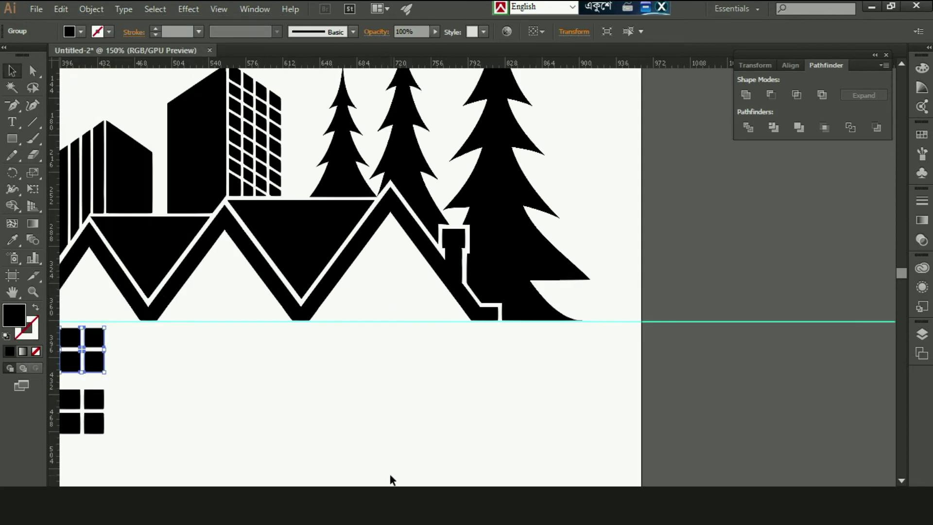
pyautogui.moveTo(107, 325)
pyautogui.mouseDown()
pyautogui.moveTo(321, 325)
pyautogui.moveTo(311, 335)
pyautogui.mouseUp()
pyautogui.hotkey('shift', 'Up')
pyautogui.hotkey('shift', 'Up')
pyautogui.hotkey('shift', 'Up')
pyautogui.hotkey('shift', 'Up')
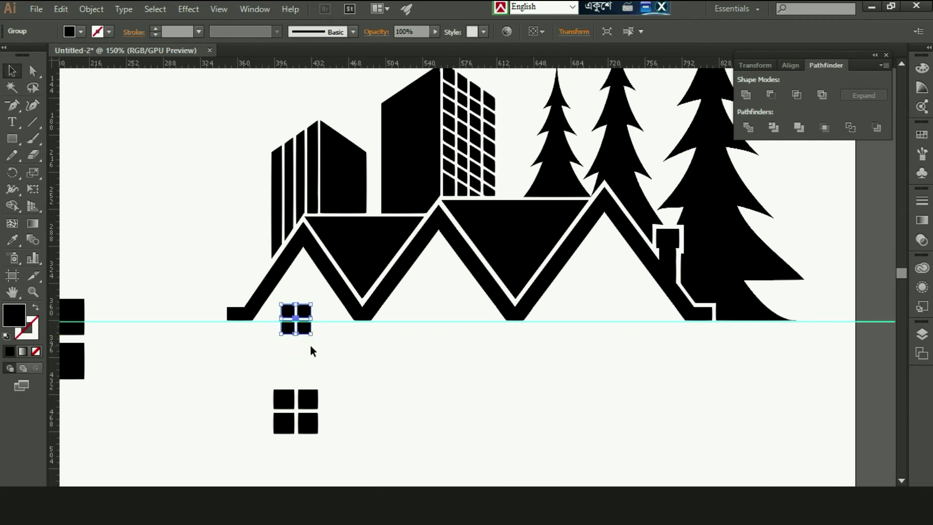
pyautogui.press('Up')
pyautogui.press('Up')
pyautogui.press('Up')
pyautogui.press('Up')
pyautogui.press('Up')
pyautogui.press('Up')
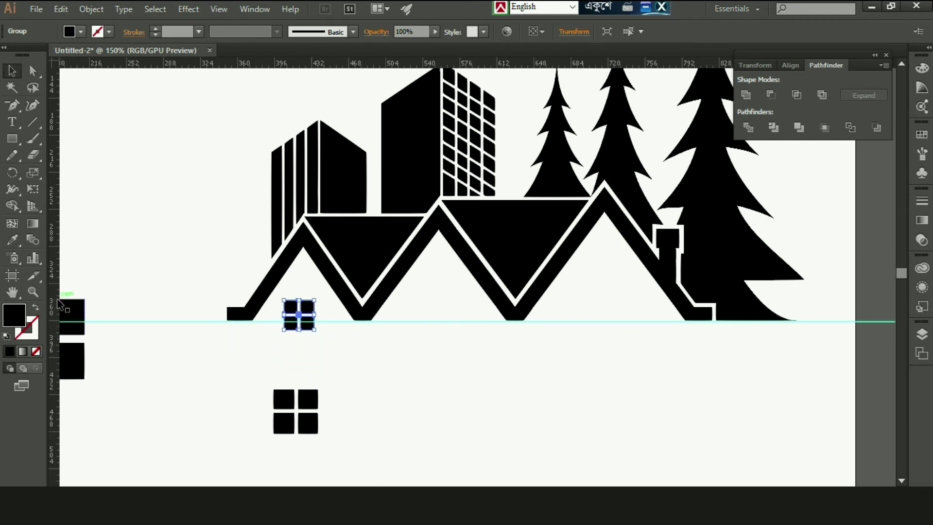
# Add a vertical guide at the left roof peak and seat the window on the baseline guide beneath it.
pyautogui.moveTo(53, 306); pyautogui.dragTo(305, 303)
pyautogui.hotkey('ctrl', '=')
pyautogui.press('Right')
pyautogui.press('Right')
pyautogui.click(256, 333)
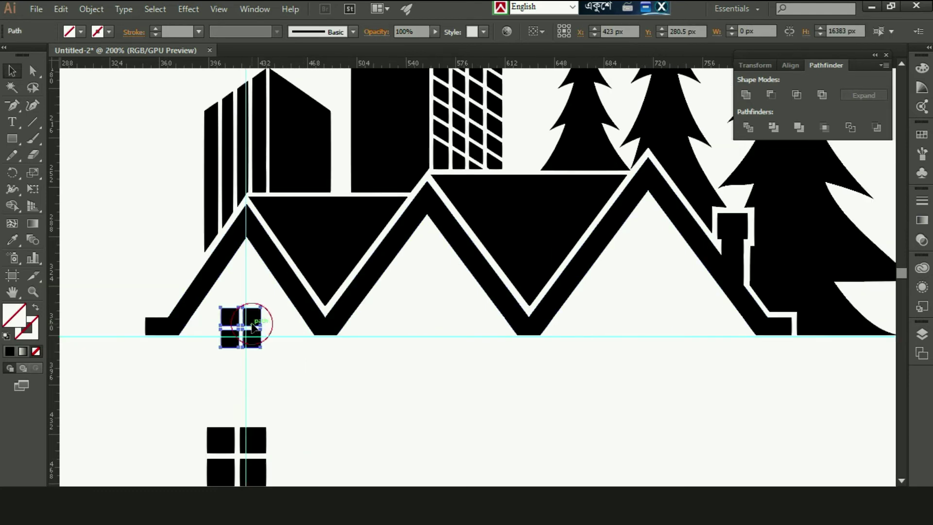
pyautogui.press('Up')
pyautogui.press('Up')
pyautogui.press('Up')
pyautogui.press('Up')
pyautogui.press('Up')
pyautogui.press('Up')
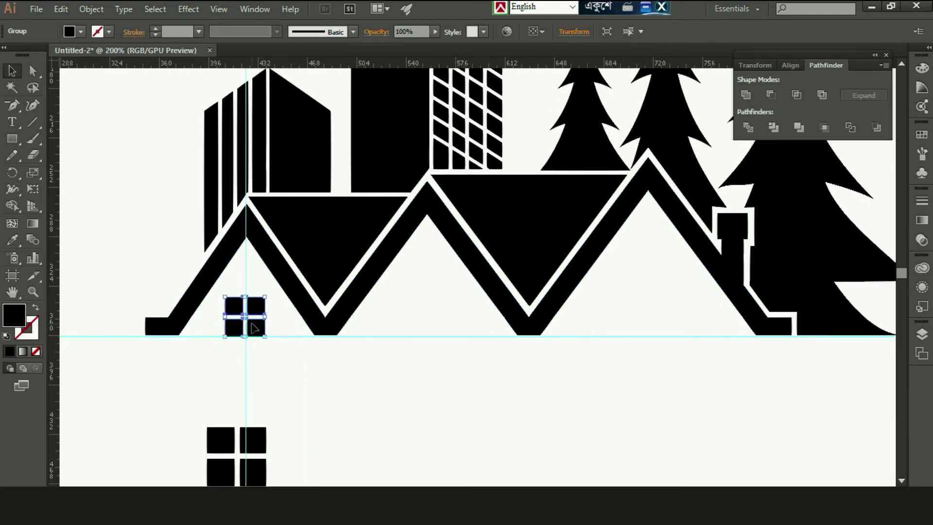
pyautogui.click(80, 271)
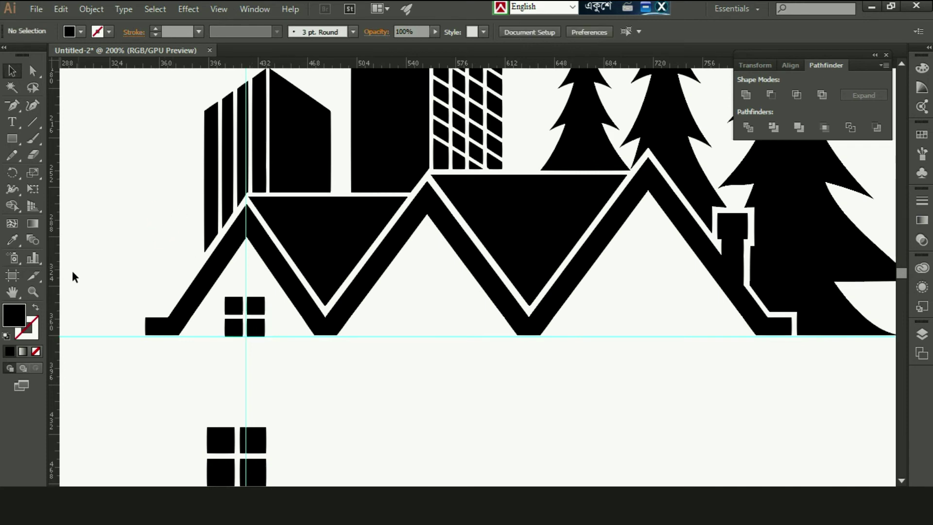
# Add guides at the middle and right peaks, then place an enlarged window copy under the middle peak.
pyautogui.moveTo(55, 281); pyautogui.dragTo(427, 271)
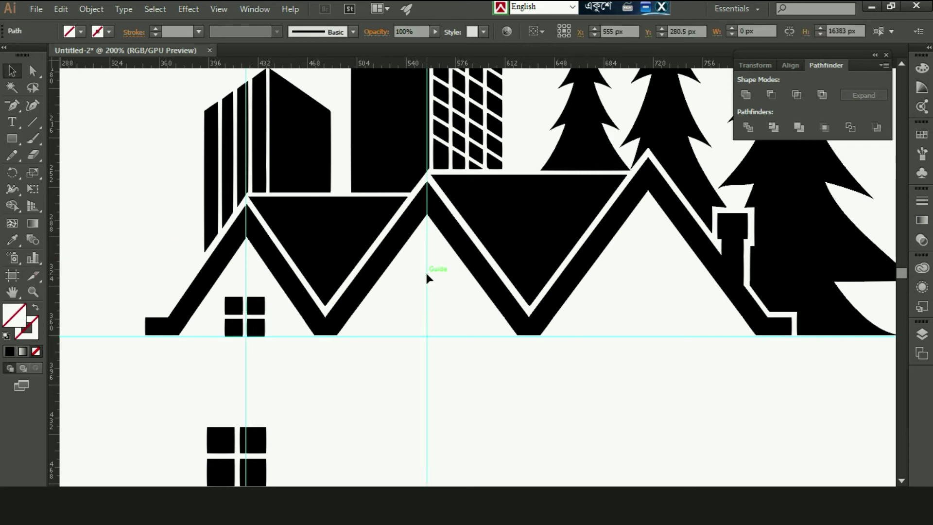
pyautogui.click(428, 274)
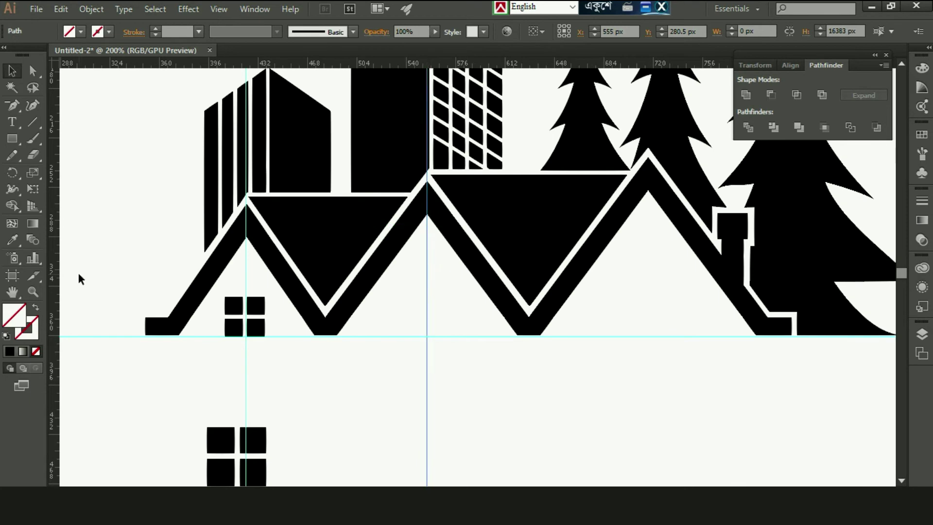
pyautogui.moveTo(54, 291); pyautogui.dragTo(649, 299)
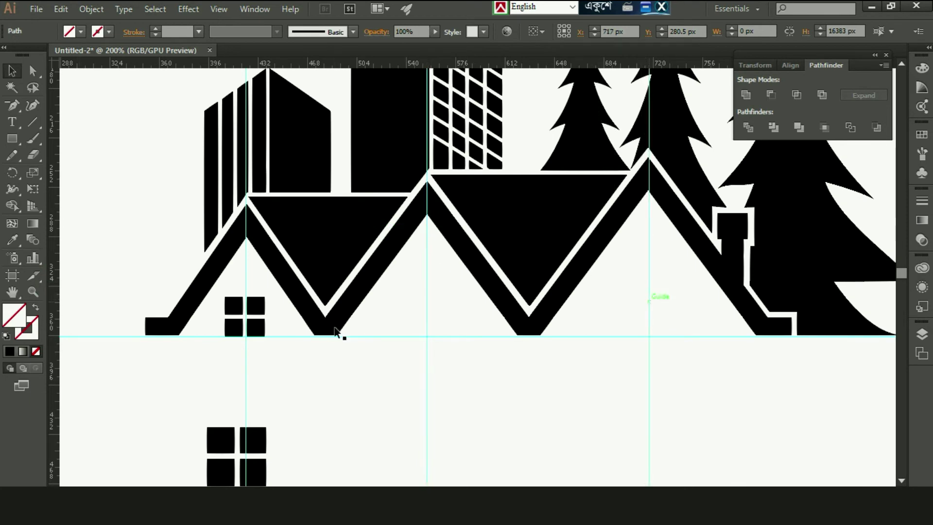
pyautogui.click(261, 329)
pyautogui.click(91, 9)
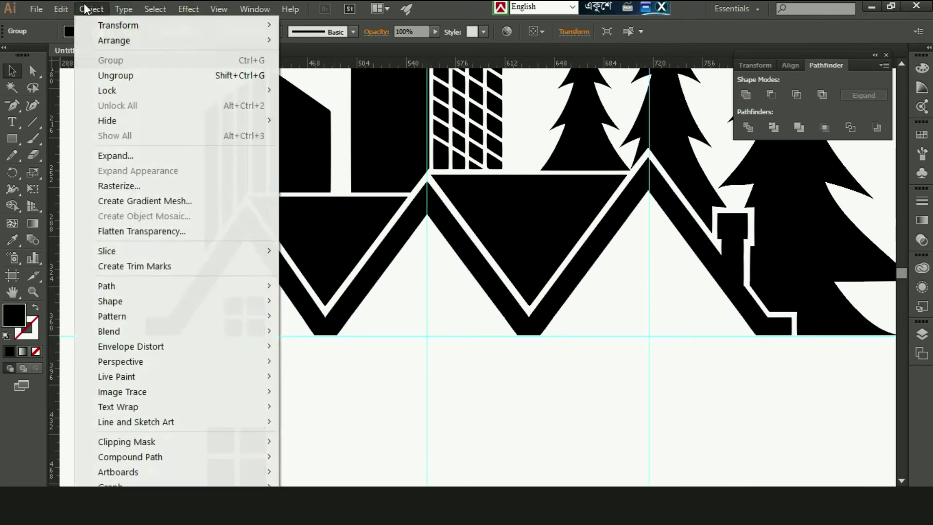
pyautogui.click(82, 75)
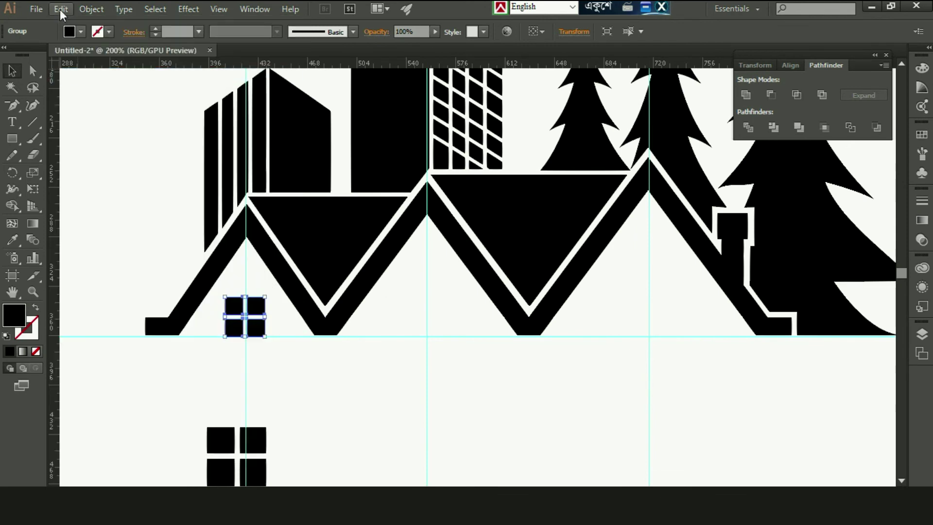
pyautogui.click(61, 9)
pyautogui.click(90, 106)
pyautogui.hotkey('shift', 'Right')
pyautogui.hotkey('shift', 'Right')
pyautogui.hotkey('shift', 'Right')
pyautogui.hotkey('shift', 'Right')
pyautogui.hotkey('shift', 'Right')
pyautogui.hotkey('shift', 'Right')
pyautogui.hotkey('shift', 'Right')
pyautogui.hotkey('shift', 'Right')
pyautogui.hotkey('shift', 'Right')
pyautogui.press('Right')
pyautogui.press('Right')
pyautogui.press('Right')
pyautogui.moveTo(446, 296); pyautogui.dragTo(452, 290)
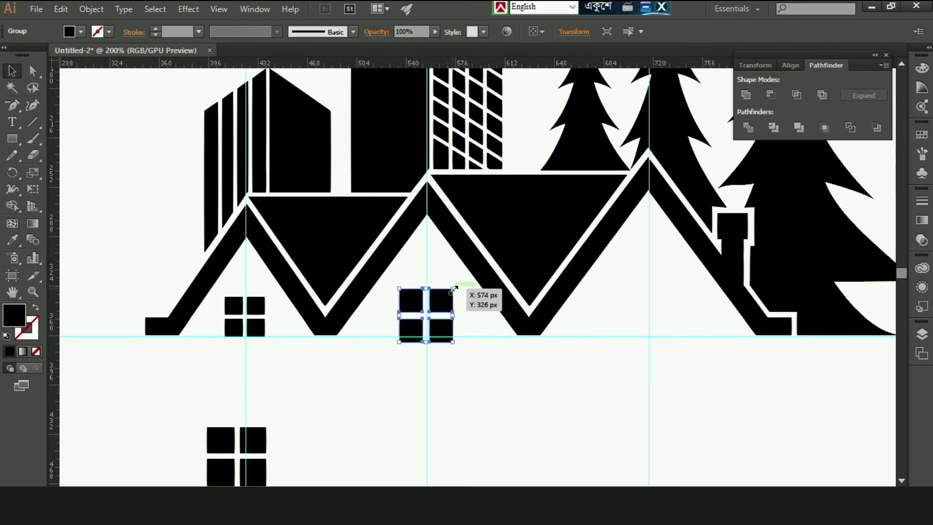
# Place an even larger window copy centred under the right roof peak.
pyautogui.click(60, 9)
pyautogui.click(100, 77)
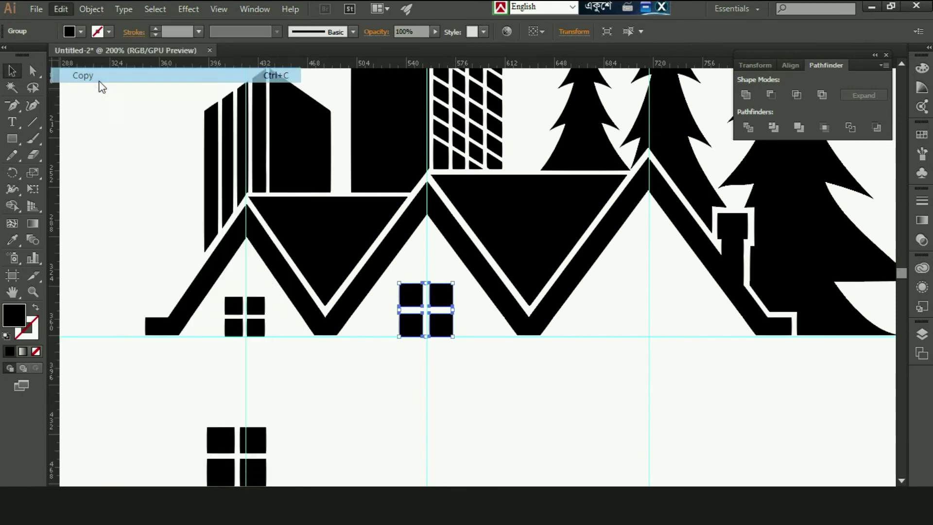
pyautogui.click(60, 9)
pyautogui.click(80, 102)
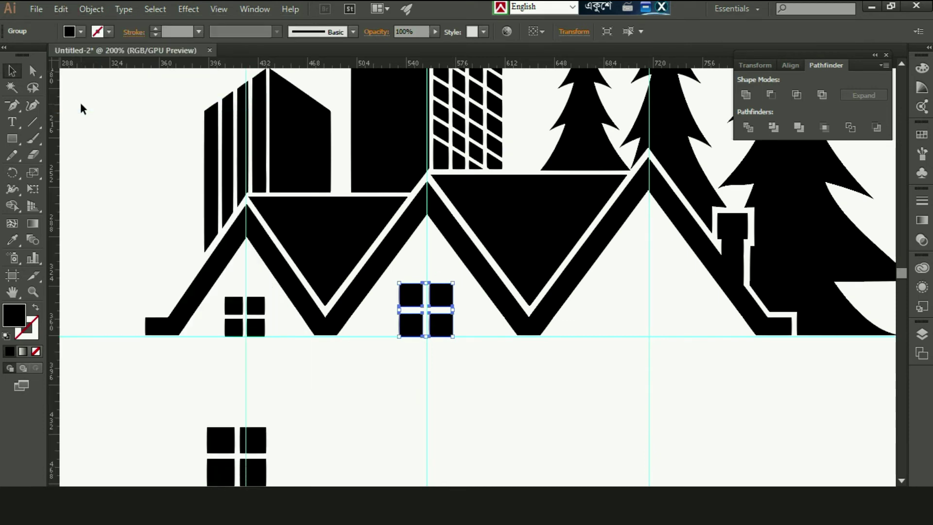
pyautogui.hotkey('shift', 'Right')
pyautogui.hotkey('shift', 'Right')
pyautogui.hotkey('shift', 'Right')
pyautogui.hotkey('shift', 'Right')
pyautogui.hotkey('shift', 'Right')
pyautogui.hotkey('shift', 'Right')
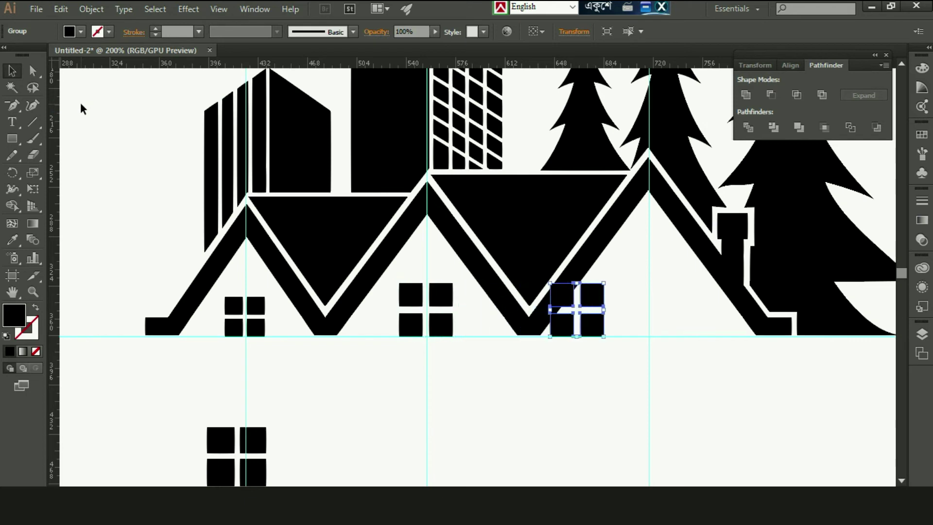
pyautogui.hotkey('shift', 'Right')
pyautogui.hotkey('shift', 'Right')
pyautogui.hotkey('shift', 'Right')
pyautogui.press('Right')
pyautogui.press('Right')
pyautogui.press('Right')
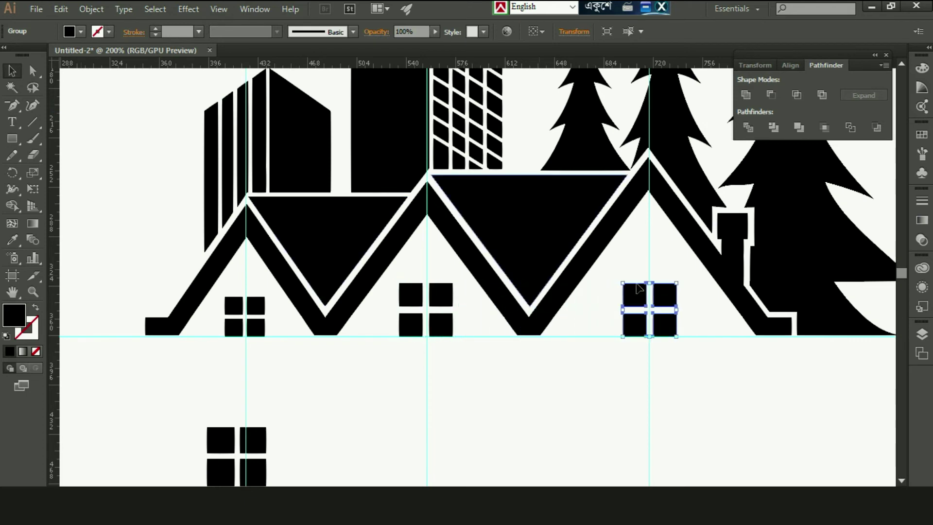
pyautogui.moveTo(676, 283); pyautogui.dragTo(685, 267)
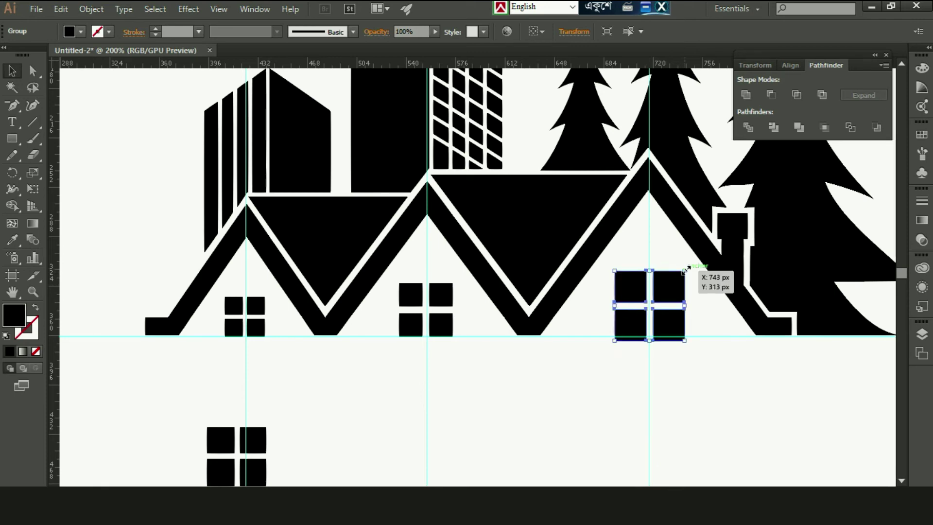
pyautogui.click(541, 411)
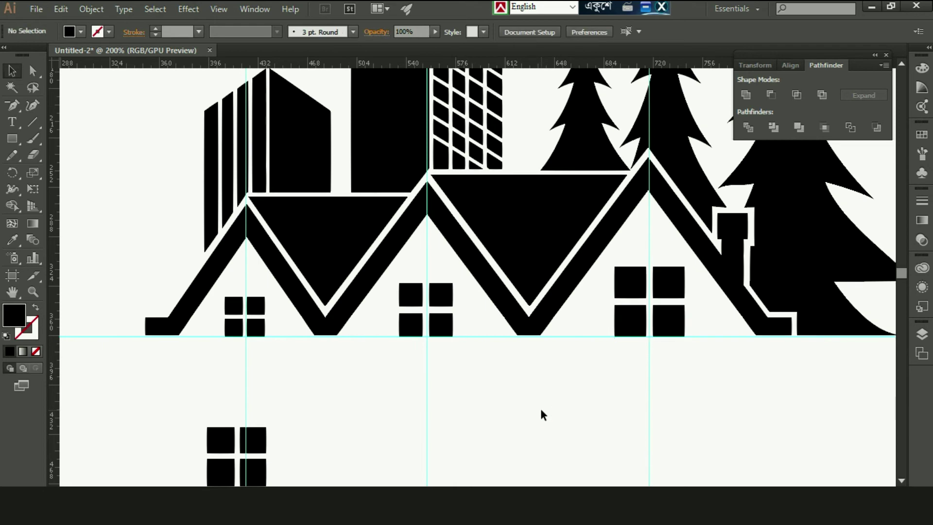
pyautogui.hotkey('ctrl', '-')
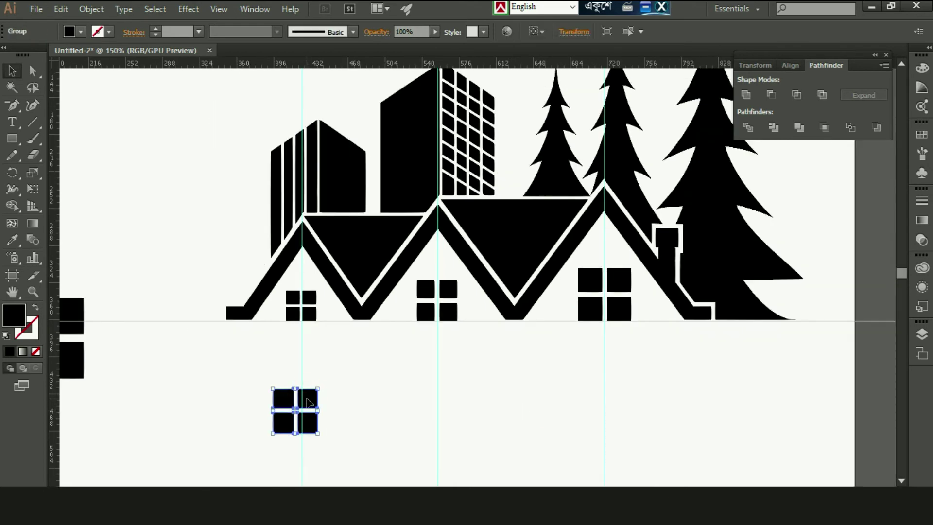
# Delete the spare window, the horizontal baseline guide, and the three vertical guides.
pyautogui.hotkey('ctrl', '-')
pyautogui.click(204, 332)
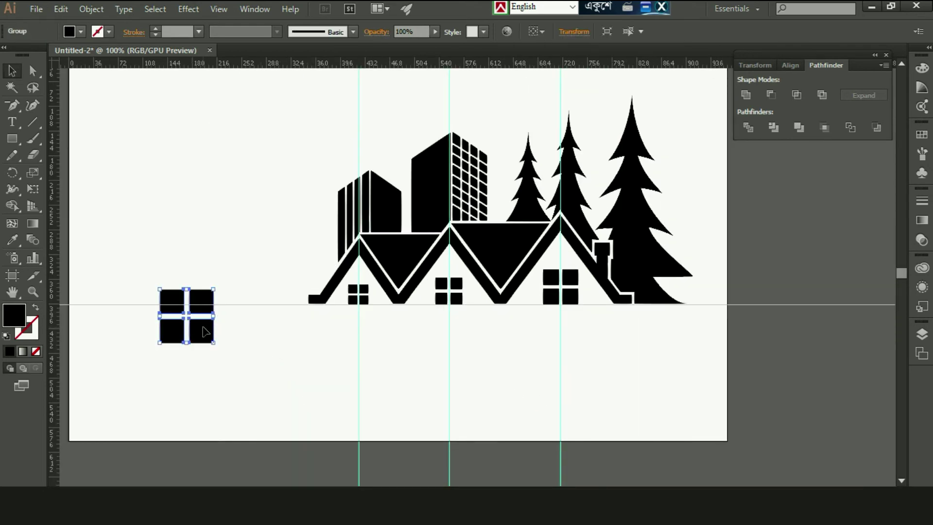
pyautogui.press('Delete')
pyautogui.moveTo(247, 349); pyautogui.dragTo(247, 349)
pyautogui.press('Delete')
pyautogui.moveTo(308, 350); pyautogui.dragTo(794, 379)
pyautogui.press('Delete')
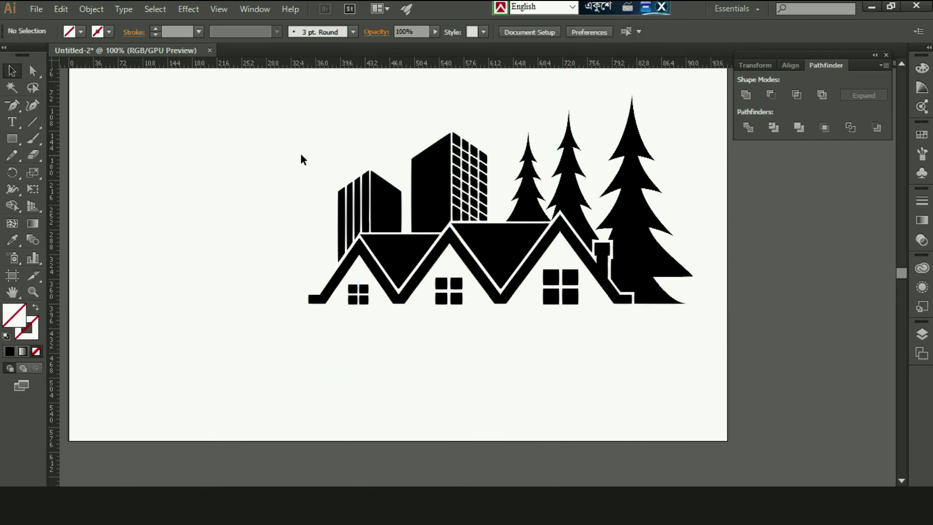
# Shift all the house and tree artwork left and down on the artboard.
pyautogui.moveTo(302, 151); pyautogui.dragTo(732, 384)
pyautogui.hotkey('ctrl', '-')
pyautogui.hotkey('shift', 'Left')
pyautogui.hotkey('shift', 'Left')
pyautogui.hotkey('shift', 'Left')
pyautogui.hotkey('shift', 'Left')
pyautogui.hotkey('shift', 'Left')
pyautogui.hotkey('shift', 'Left')
pyautogui.hotkey('shift', 'Down')
pyautogui.hotkey('shift', 'Down')
pyautogui.hotkey('shift', 'Down')
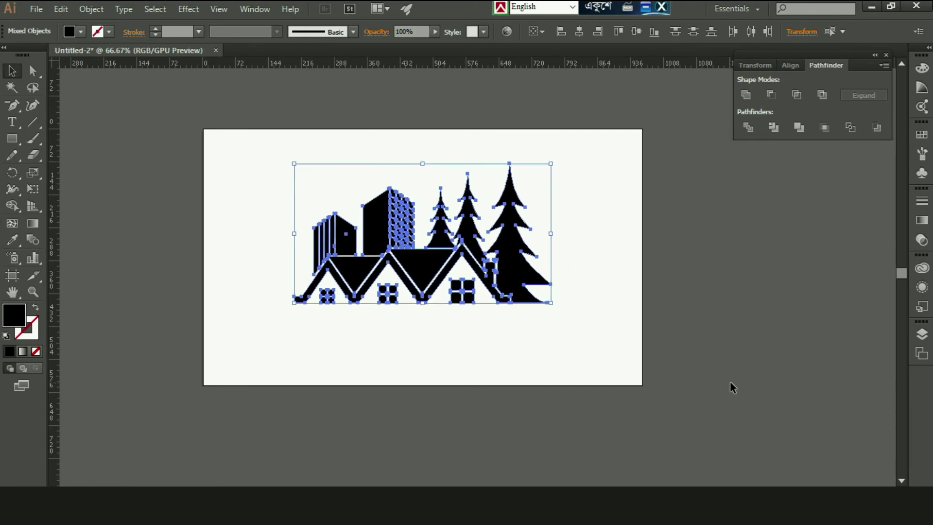
pyautogui.click(324, 389)
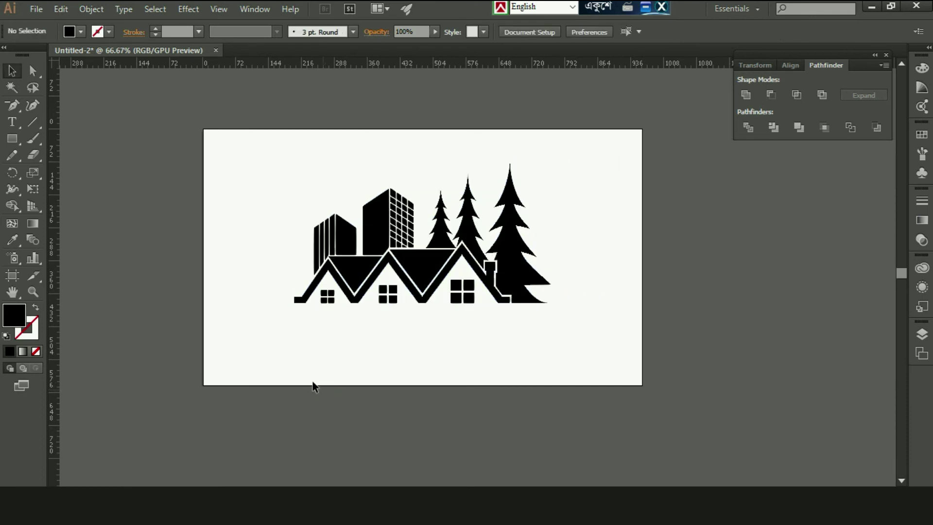
pyautogui.moveTo(288, 175); pyautogui.dragTo(656, 390)
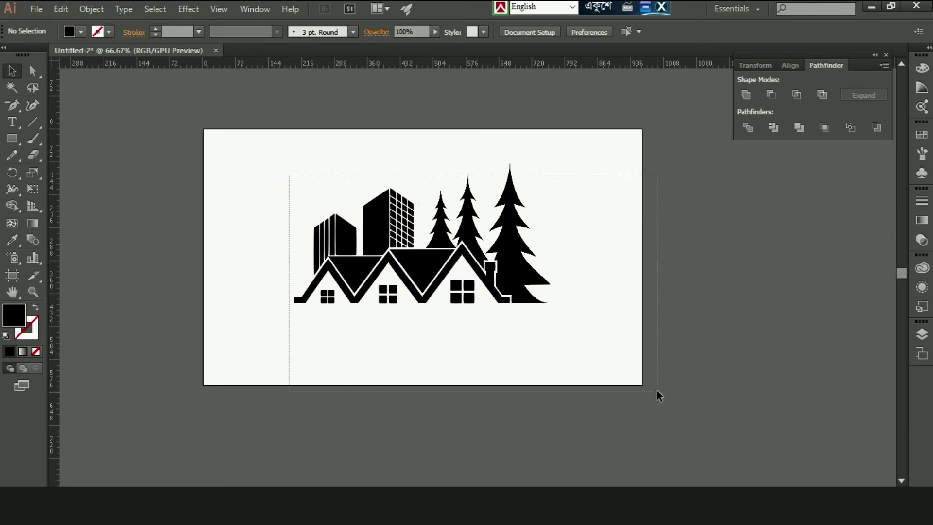
pyautogui.rightClick(476, 268)
pyautogui.click(424, 334)
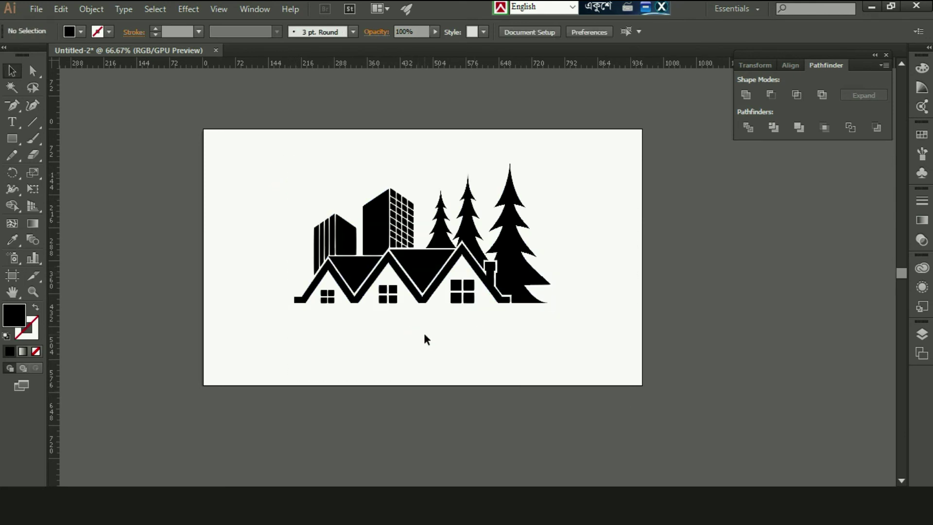
# Group all the house and tree artwork into one object, then choose the Type tool.
pyautogui.moveTo(281, 146); pyautogui.dragTo(607, 352)
pyautogui.rightClick(435, 238)
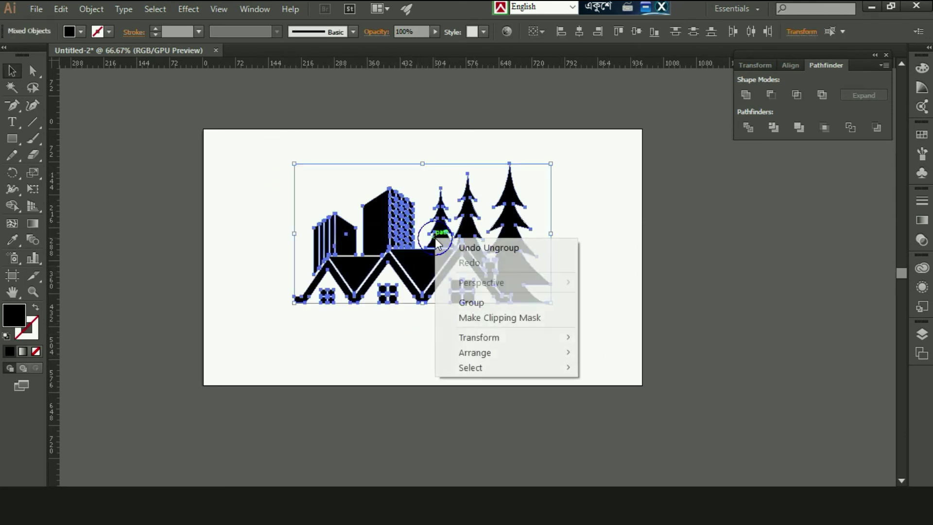
pyautogui.click(475, 302)
pyautogui.click(441, 335)
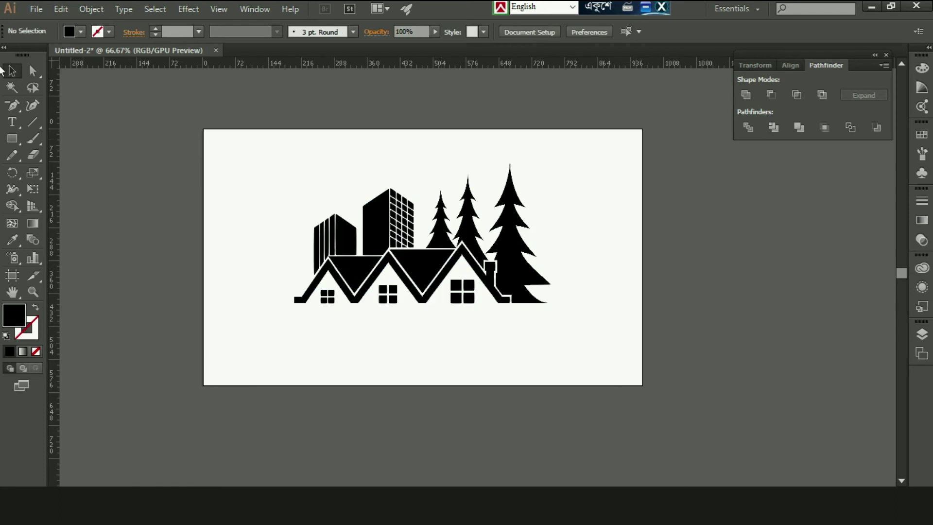
pyautogui.click(12, 122)
pyautogui.scroll(2, 323, 272)
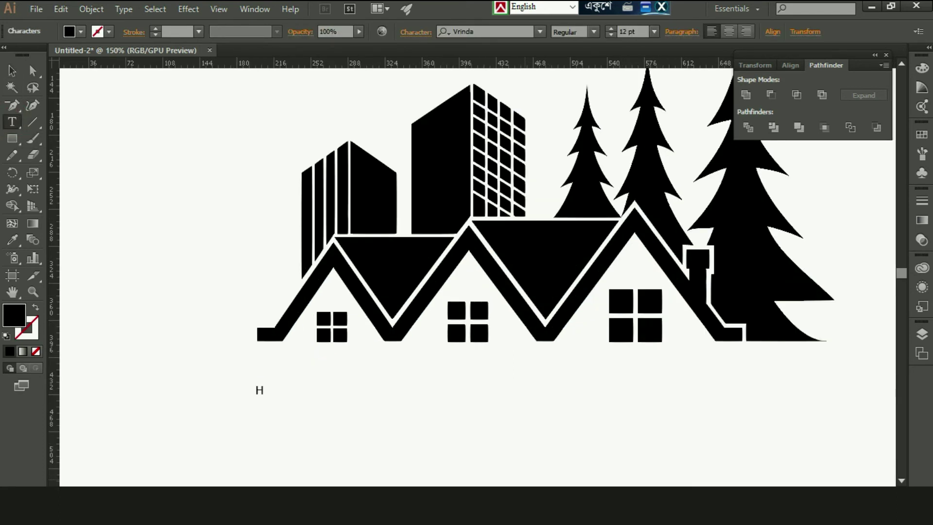
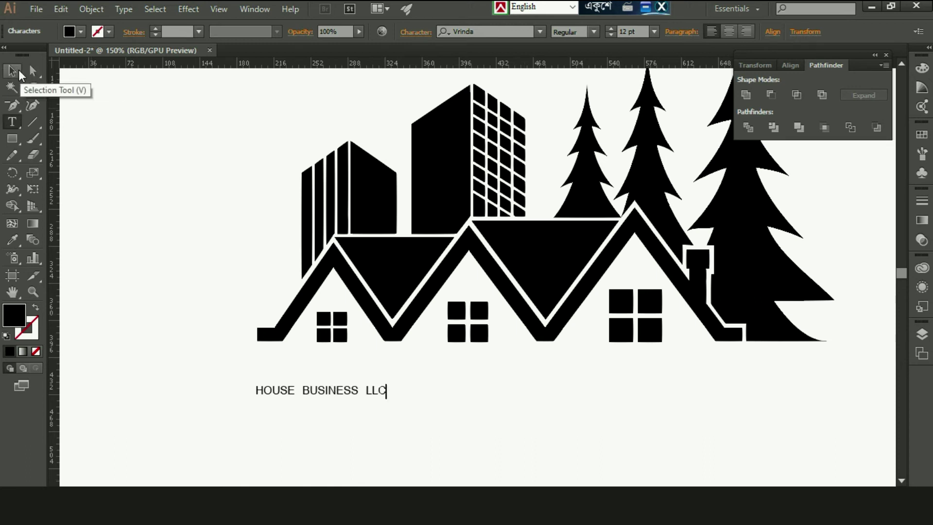
# Set the HOUSE BUSINESS LLC title in the Geometos font.
pyautogui.click(13, 71)
pyautogui.click(610, 29)
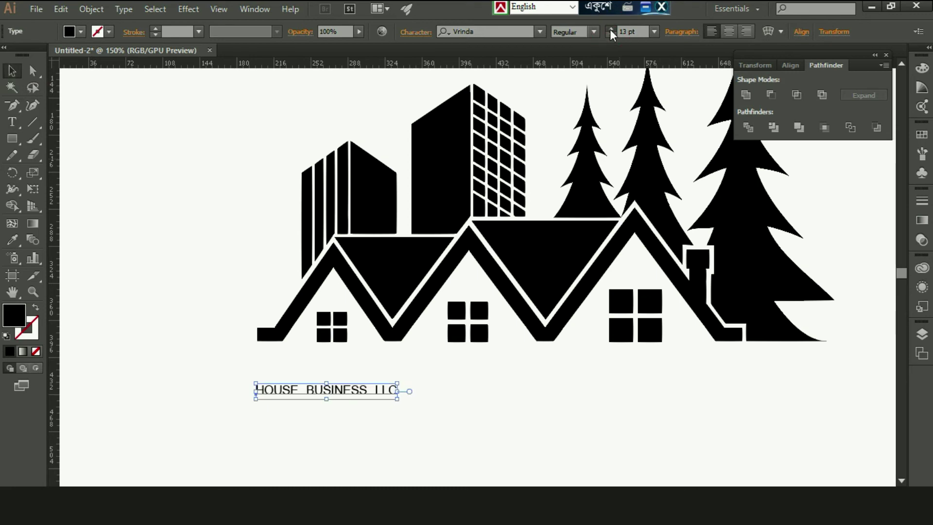
pyautogui.click(223, 199)
pyautogui.click(420, 386)
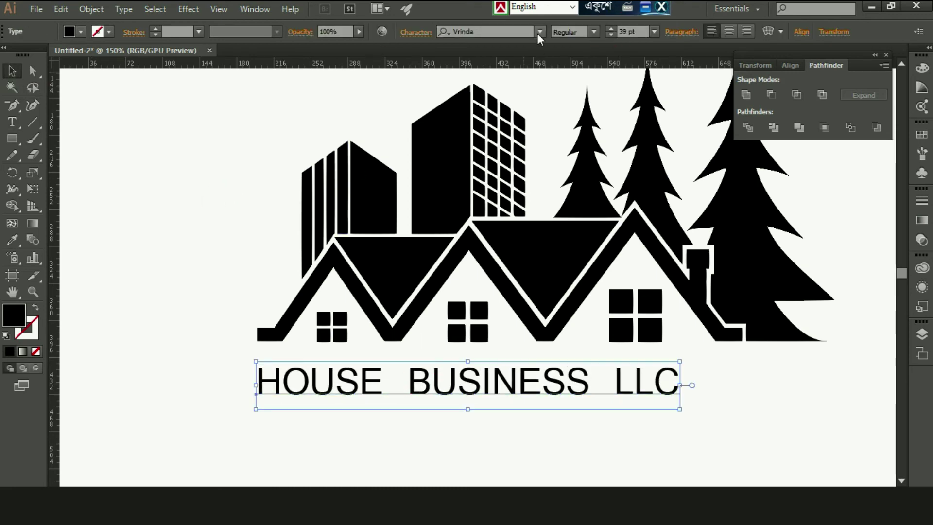
pyautogui.click(539, 32)
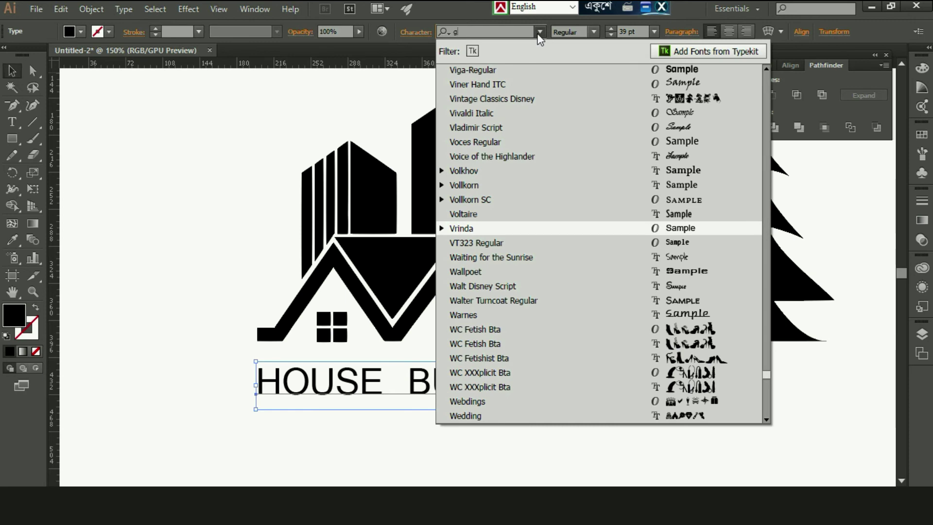
pyautogui.write('eo')
pyautogui.press('Down')
pyautogui.press('Down')
pyautogui.press('Return')
# Nudge the title up and left and enlarge it to 42 pt.
pyautogui.press('Up')
pyautogui.press('Up')
pyautogui.press('Up')
pyautogui.press('Up')
pyautogui.press('Up')
pyautogui.press('Up')
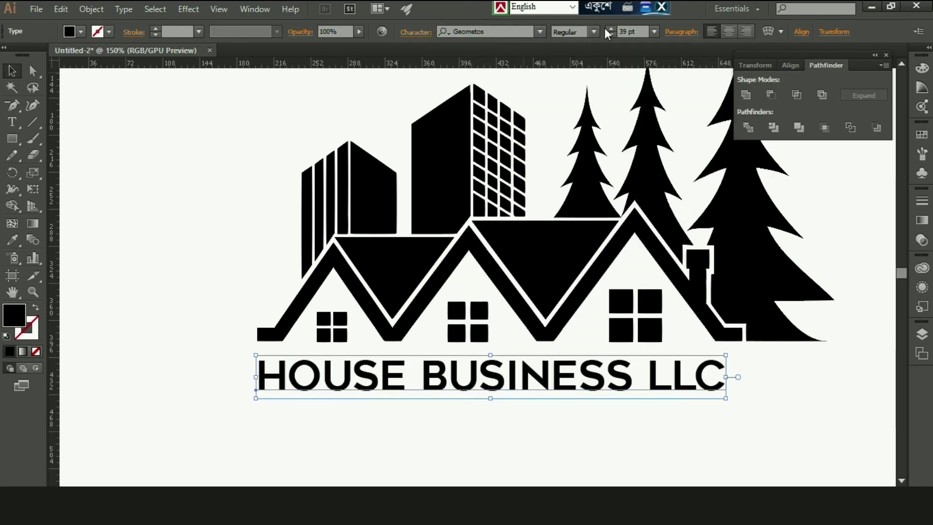
pyautogui.click(611, 29)
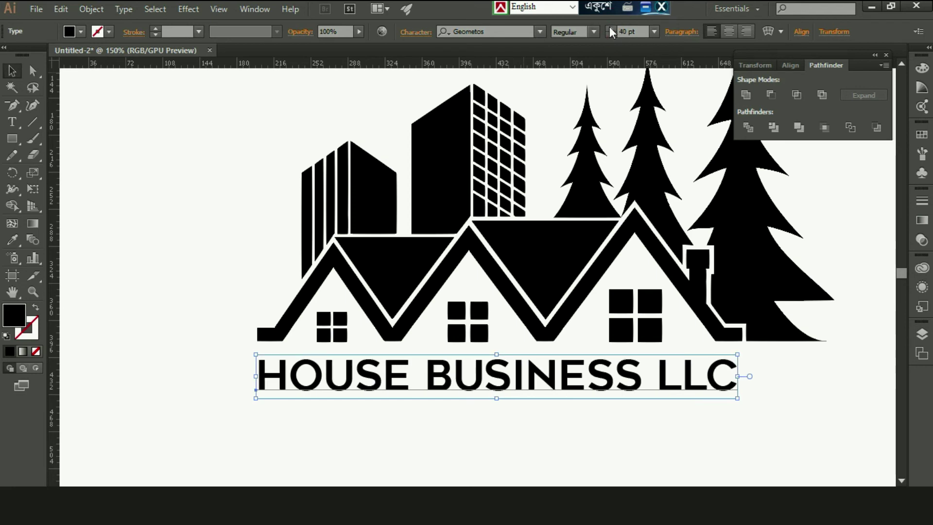
pyautogui.click(611, 29)
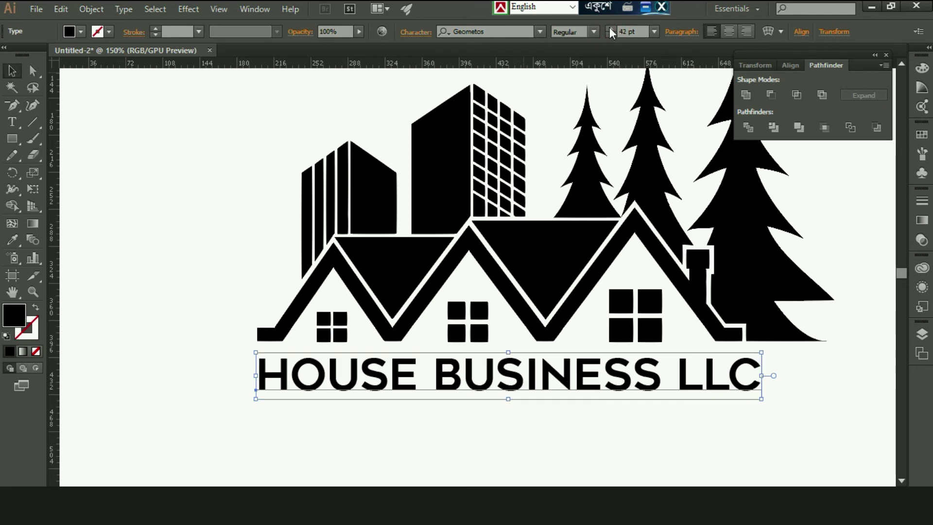
pyautogui.press('Left')
pyautogui.press('Left')
pyautogui.press('Left')
# Give the title tracking of 50, raise it to 43 pt, and widen the tagline spacing.
pyautogui.click(427, 32)
pyautogui.click(378, 131)
pyautogui.click(380, 132)
pyautogui.click(379, 132)
pyautogui.click(402, 134)
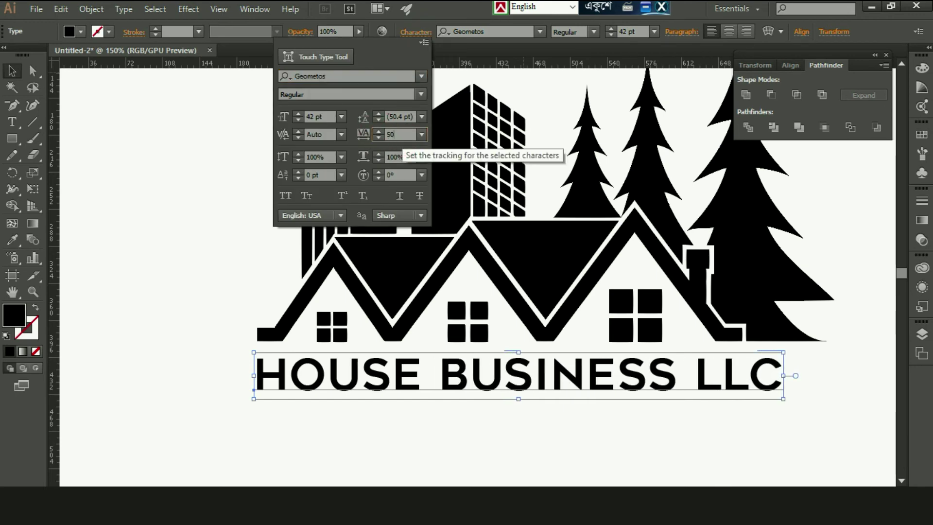
pyautogui.press('Return')
pyautogui.click(610, 28)
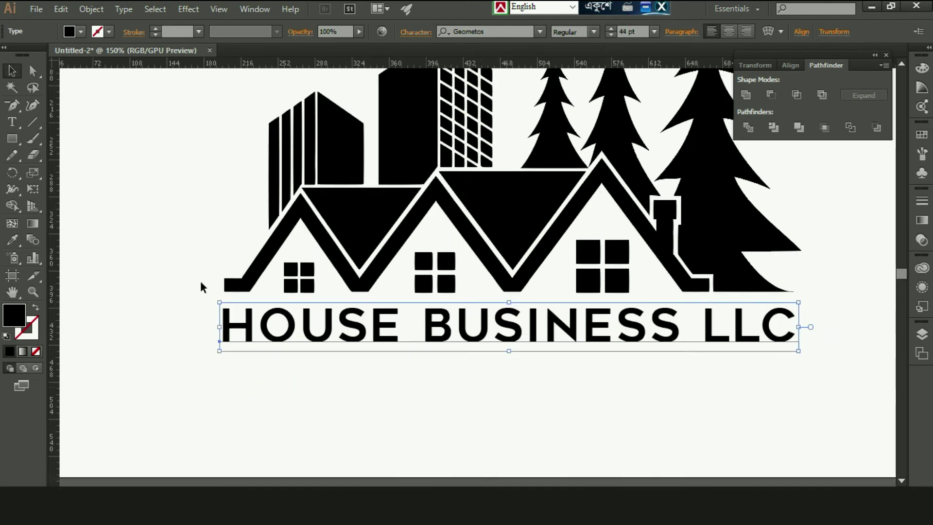
pyautogui.click(379, 132)
# Widen the tagline spacing, then convert the tagline and title to outlines, ungrouping the tagline.
pyautogui.click(378, 131)
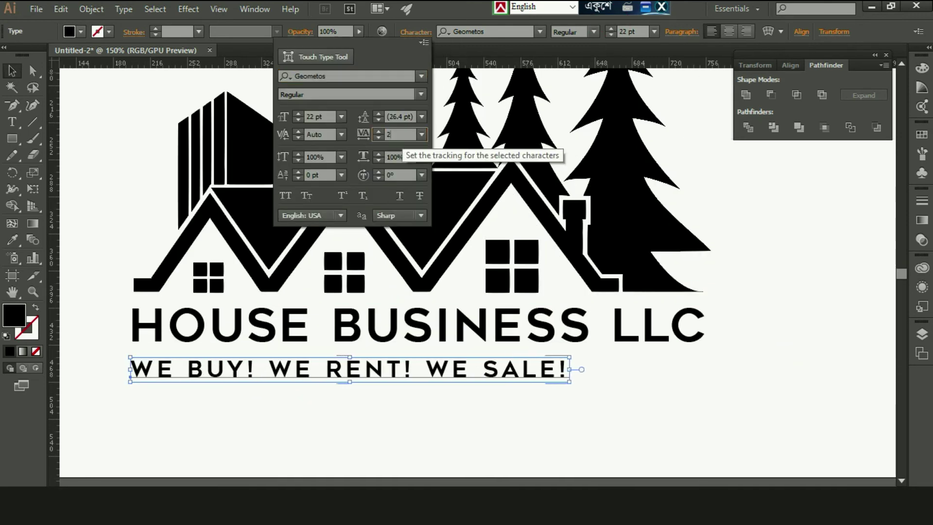
pyautogui.rightClick(444, 372)
pyautogui.click(479, 315)
pyautogui.rightClick(475, 371)
pyautogui.click(526, 308)
pyautogui.click(503, 424)
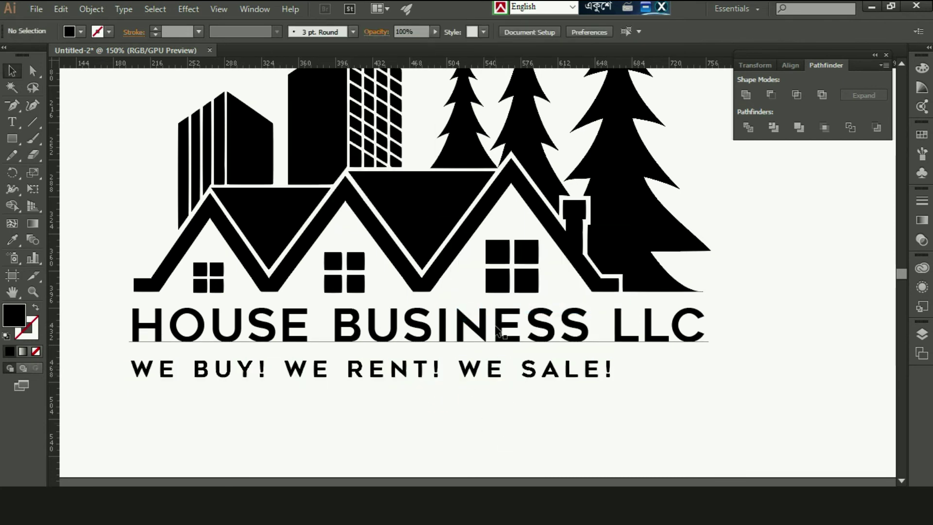
pyautogui.click(487, 323)
pyautogui.rightClick(488, 323)
pyautogui.click(517, 417)
# Shift WE SALE! and WE RENT! right so the tagline spans the title's width.
pyautogui.moveTo(461, 353); pyautogui.dragTo(622, 384)
pyautogui.press('Right')
pyautogui.press('Right')
pyautogui.press('Right')
pyautogui.press('Right')
pyautogui.press('Right')
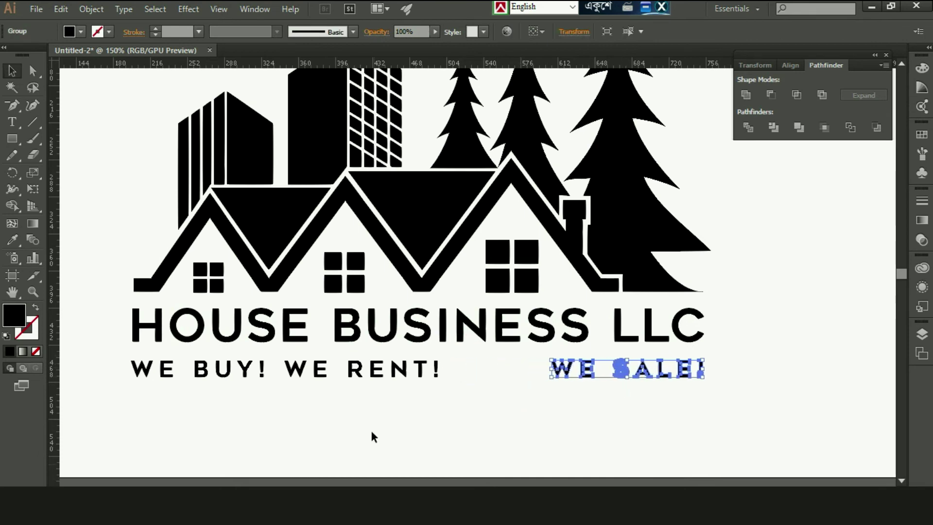
pyautogui.click(340, 418)
pyautogui.moveTo(279, 350); pyautogui.dragTo(453, 381)
pyautogui.press('Right')
pyautogui.press('Right')
pyautogui.press('Right')
pyautogui.press('Right')
pyautogui.press('Right')
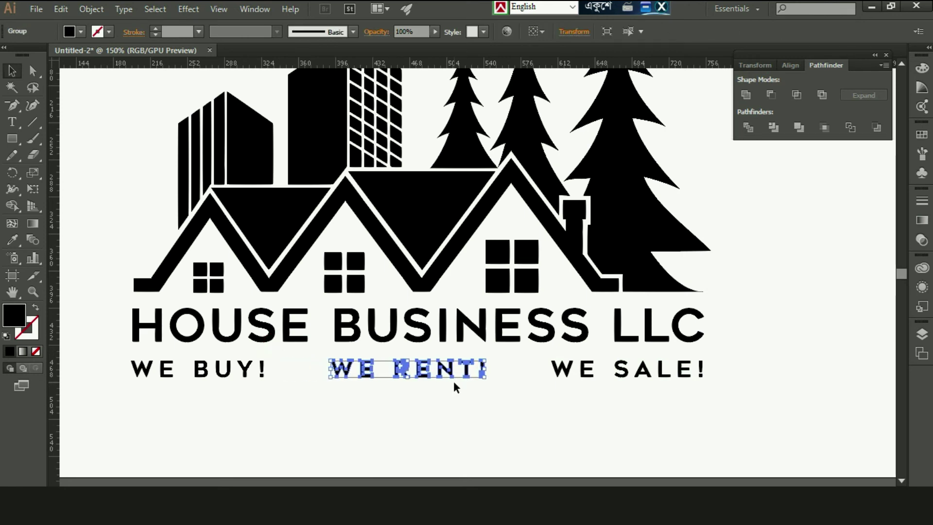
pyautogui.click(449, 424)
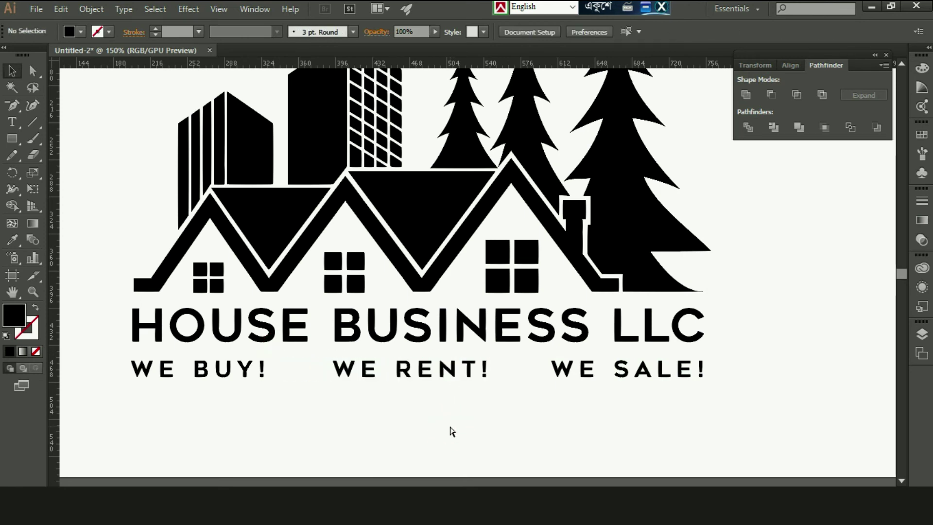
pyautogui.hotkey('ctrl', '-')
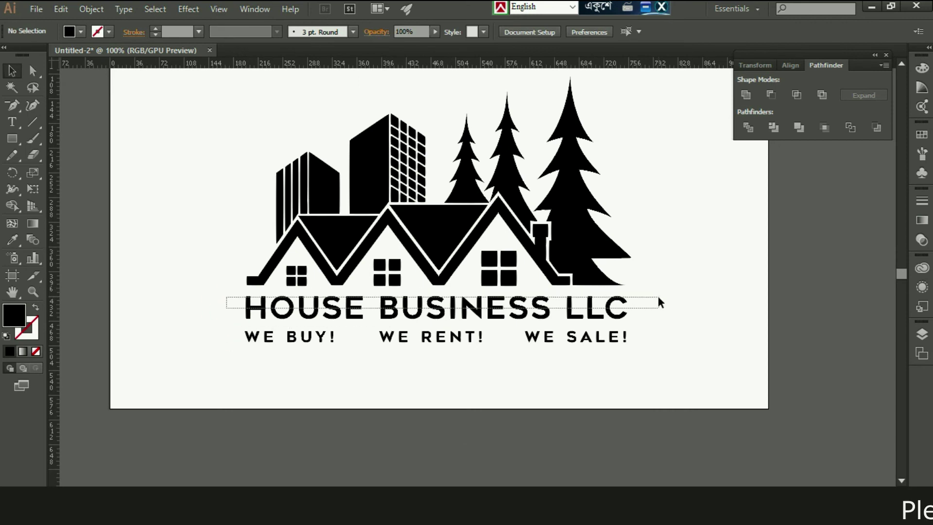
# Select the title and tagline together and bring up the Align options.
pyautogui.rightClick(567, 311)
pyautogui.click(493, 387)
pyautogui.moveTo(225, 336); pyautogui.dragTo(663, 356)
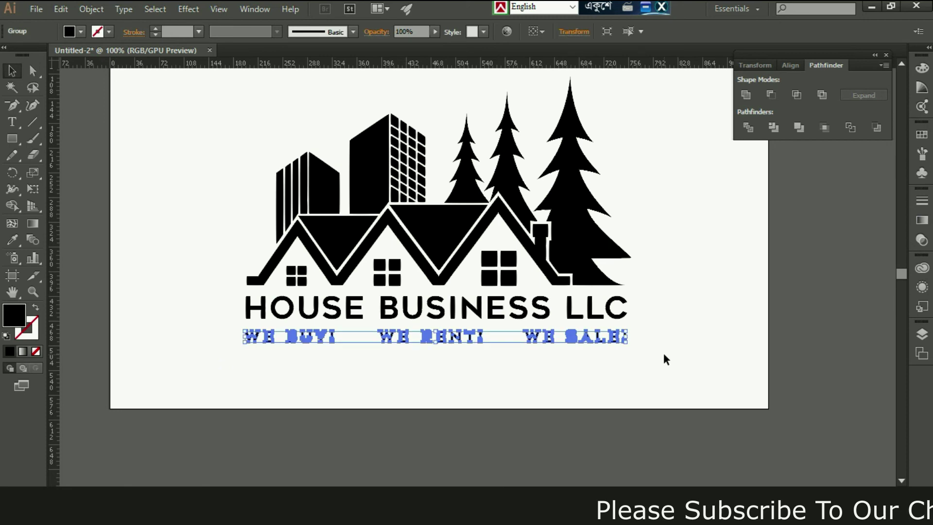
pyautogui.keyDown('shift'); pyautogui.click(586, 311); pyautogui.keyUp('shift')
pyautogui.click(571, 398)
pyautogui.moveTo(219, 303); pyautogui.dragTo(655, 386)
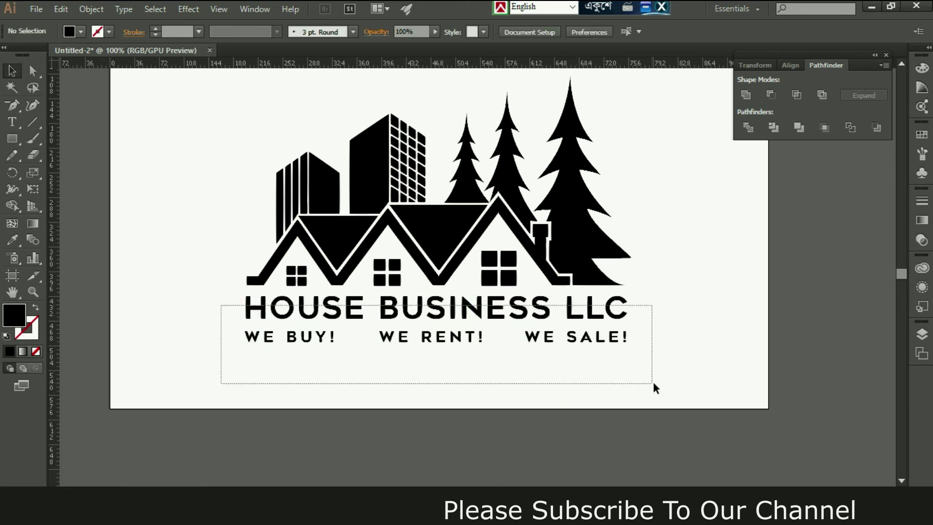
pyautogui.click(783, 68)
pyautogui.click(708, 374)
pyautogui.moveTo(220, 304); pyautogui.dragTo(666, 353)
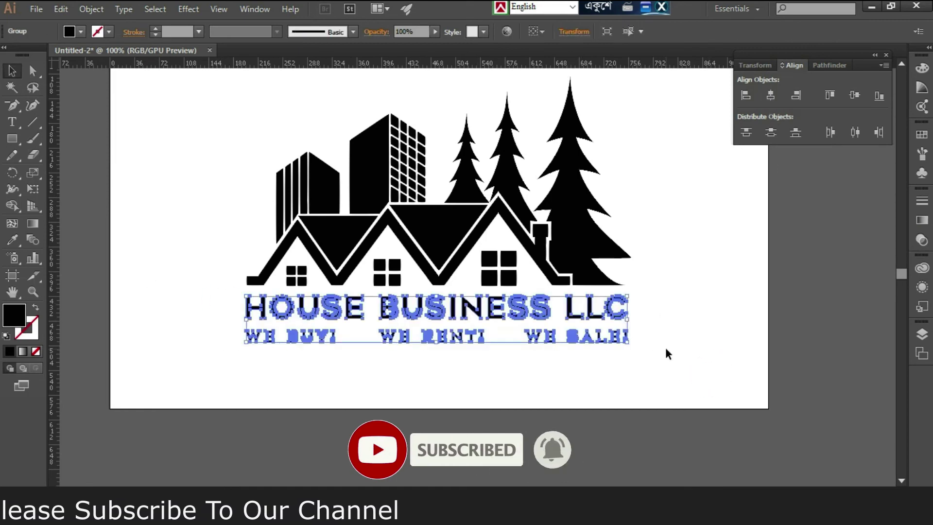
pyautogui.click(233, 134)
# Horizontally center the buildings-and-trees artwork with the two text lines.
pyautogui.moveTo(615, 261); pyautogui.dragTo(619, 261)
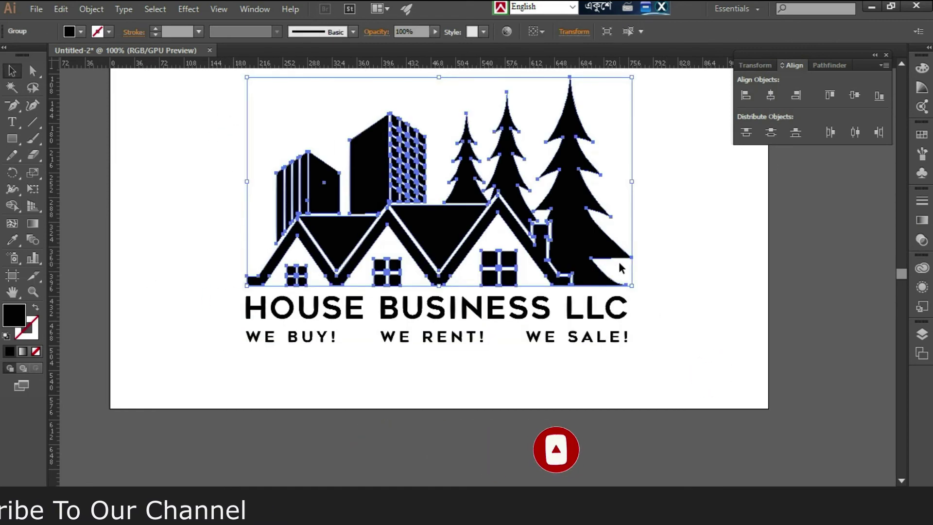
pyautogui.keyDown('shift'); pyautogui.click(249, 305); pyautogui.keyUp('shift')
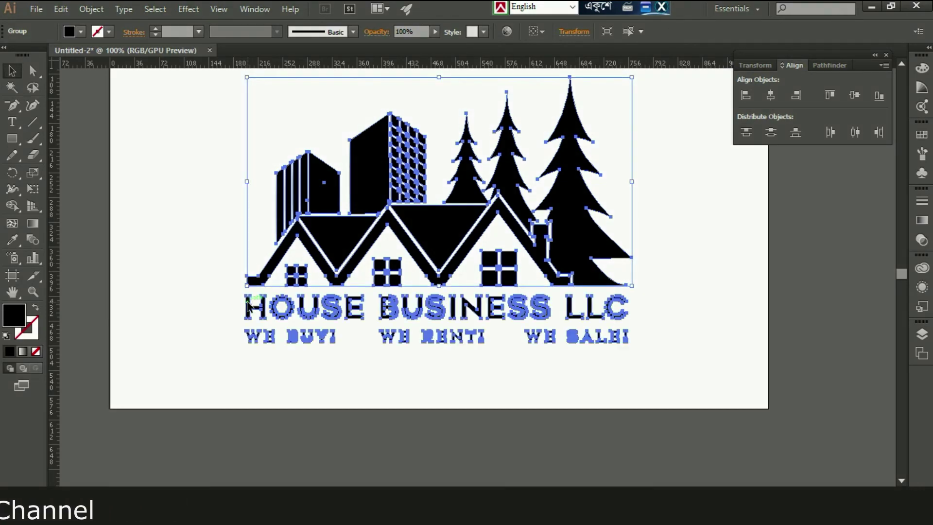
pyautogui.click(770, 96)
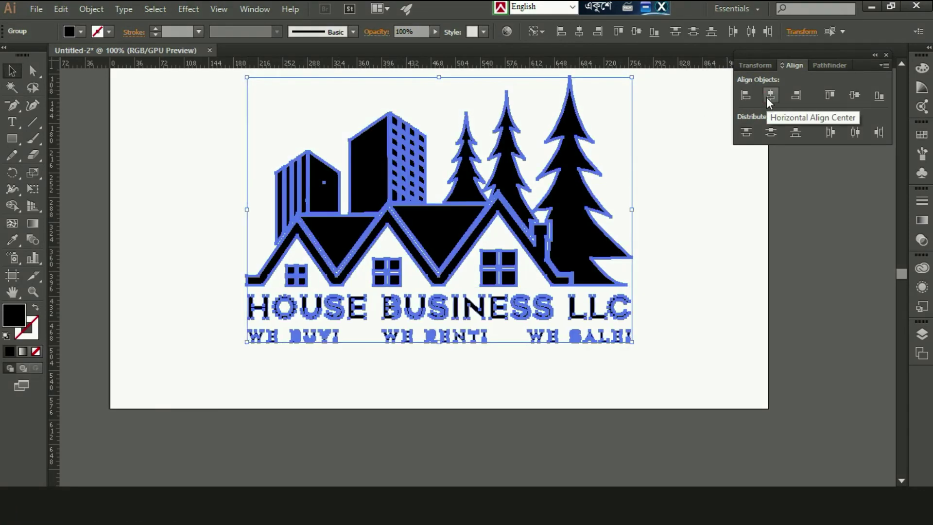
pyautogui.click(748, 320)
pyautogui.click(586, 268)
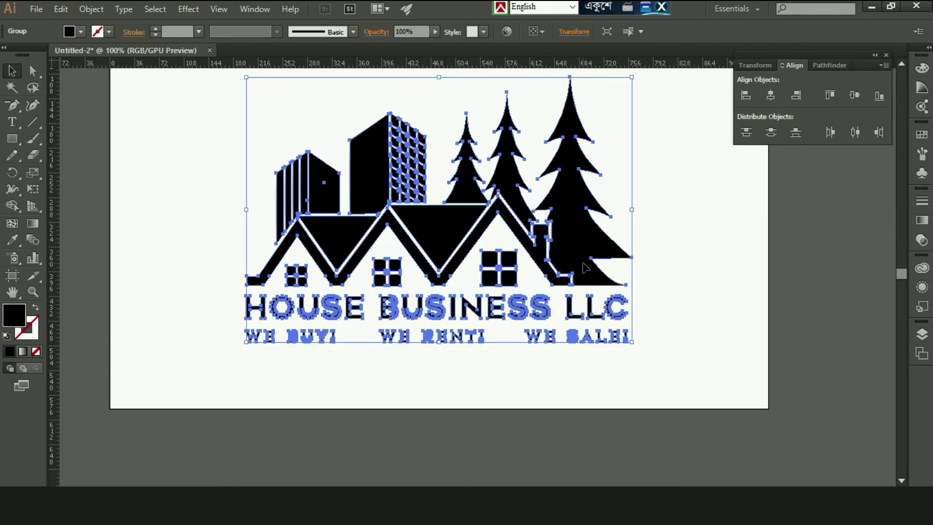
# Select the large, middle and small trees.
pyautogui.hotkey('ctrl', '-')
pyautogui.hotkey('ctrl', '+')
pyautogui.keyDown('ctrl'); pyautogui.click(597, 265); pyautogui.keyUp('ctrl')
pyautogui.keyDown('ctrl'); pyautogui.keyDown('shift'); pyautogui.click(515, 212); pyautogui.keyUp('shift'); pyautogui.keyUp('ctrl')
pyautogui.keyDown('ctrl'); pyautogui.keyDown('shift'); pyautogui.click(469, 203); pyautogui.keyUp('shift'); pyautogui.keyUp('ctrl')
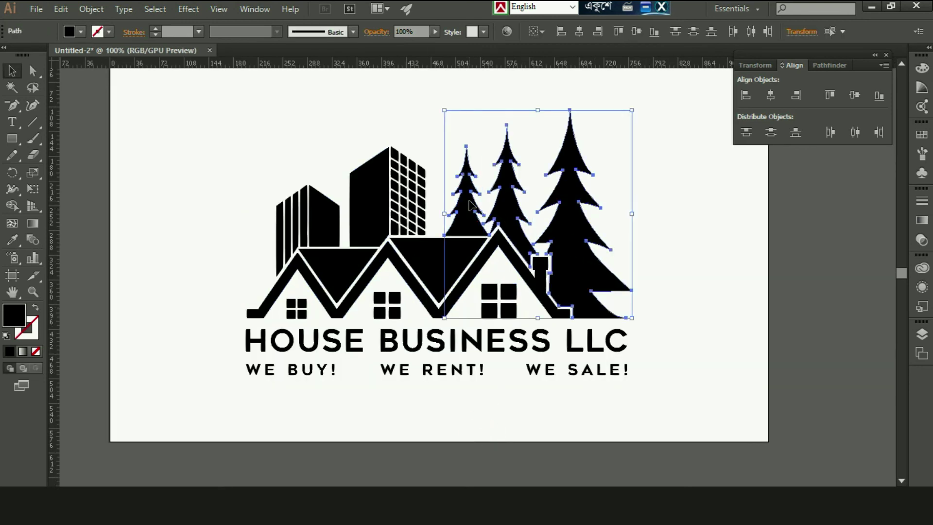
# Fill the three trees with a brighter, more saturated green.
pyautogui.click(81, 32)
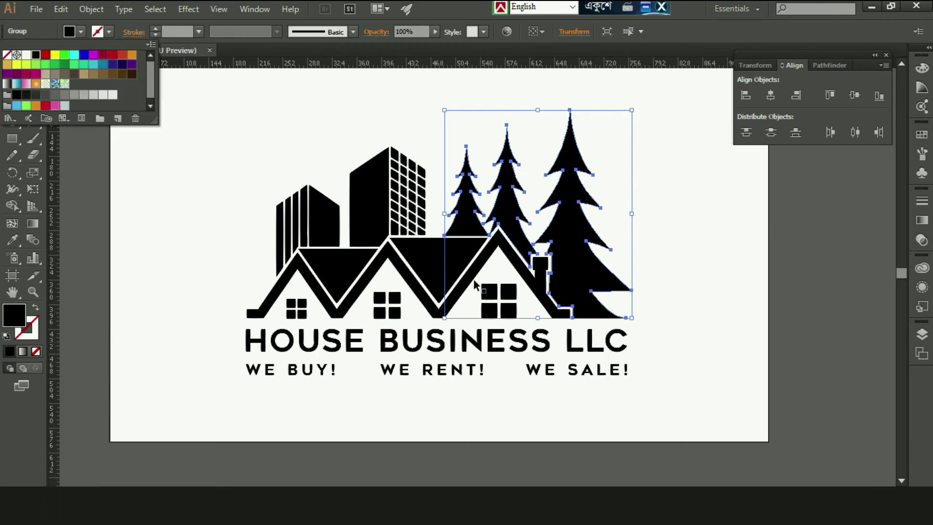
pyautogui.click(44, 65)
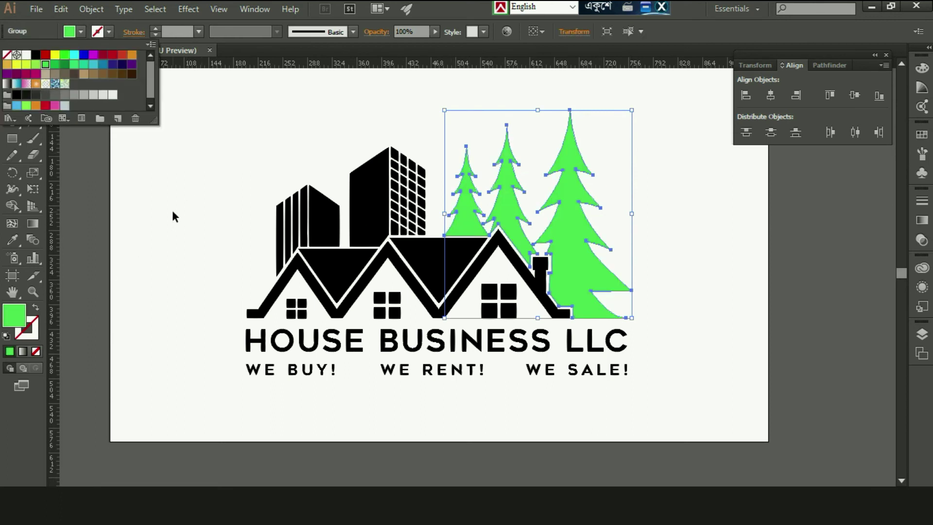
pyautogui.doubleClick(18, 317)
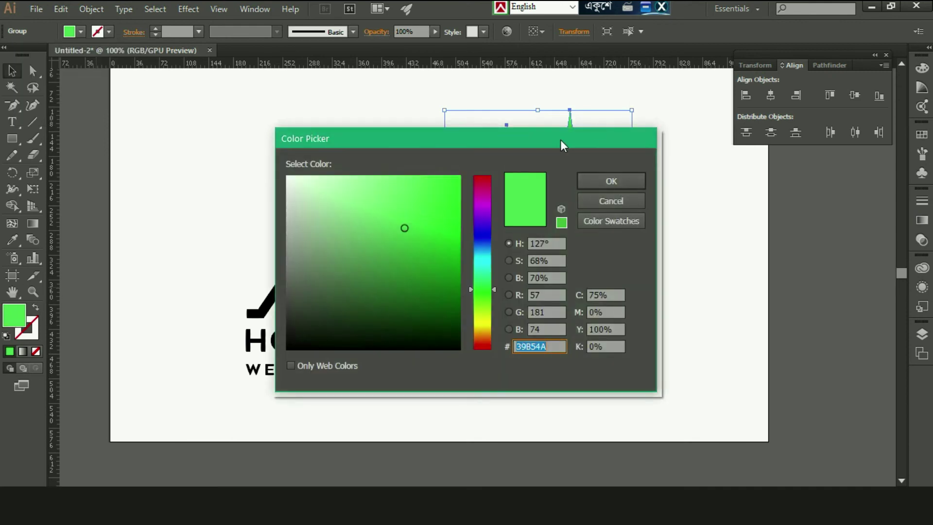
pyautogui.moveTo(560, 141); pyautogui.dragTo(737, 301)
pyautogui.click(617, 375)
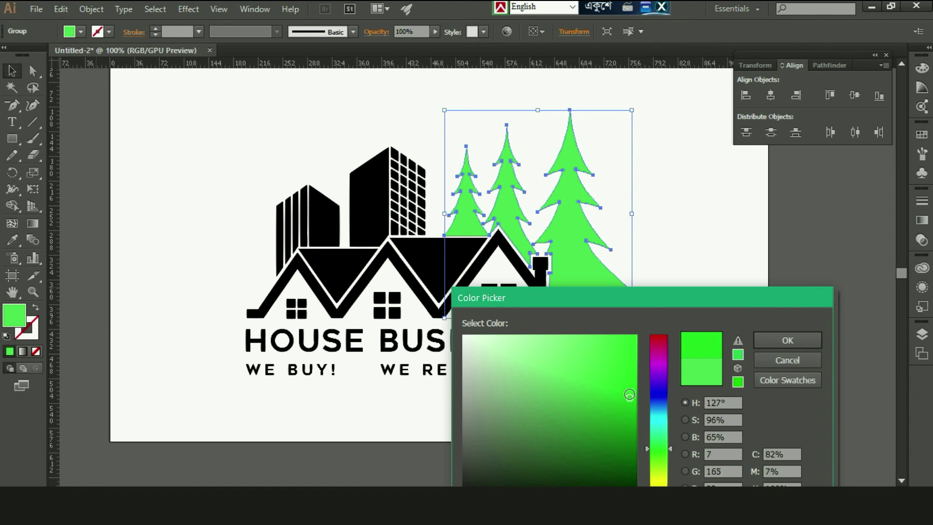
pyautogui.click(787, 340)
pyautogui.click(257, 188)
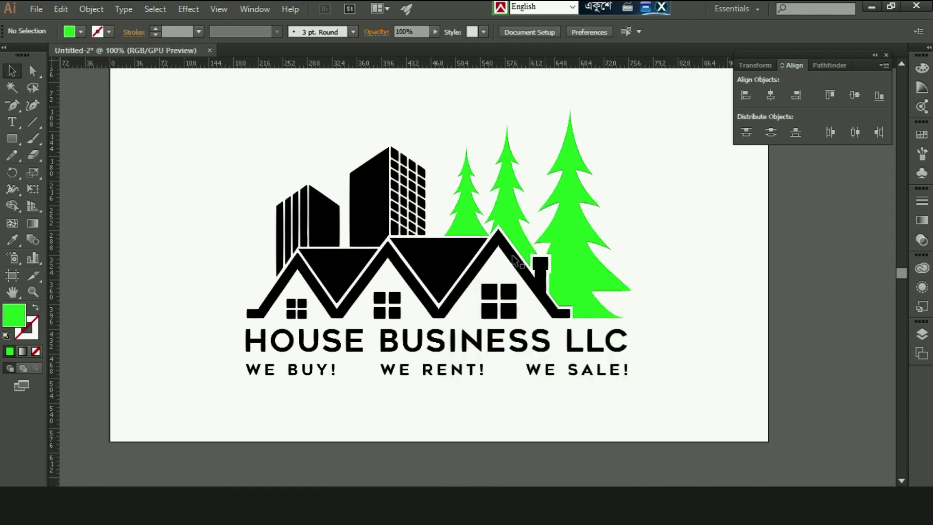
# Fill both black buildings with a dark blue swatch.
pyautogui.click(420, 229)
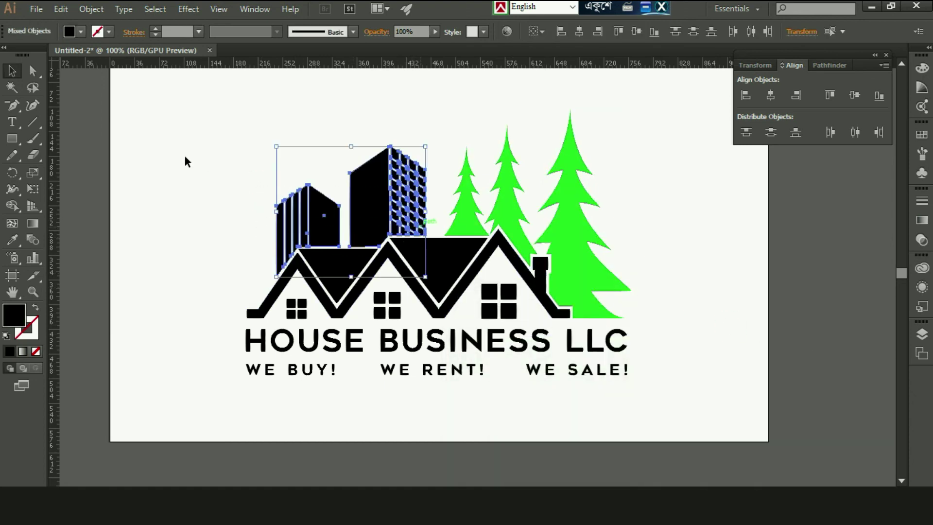
pyautogui.click(81, 34)
pyautogui.click(115, 72)
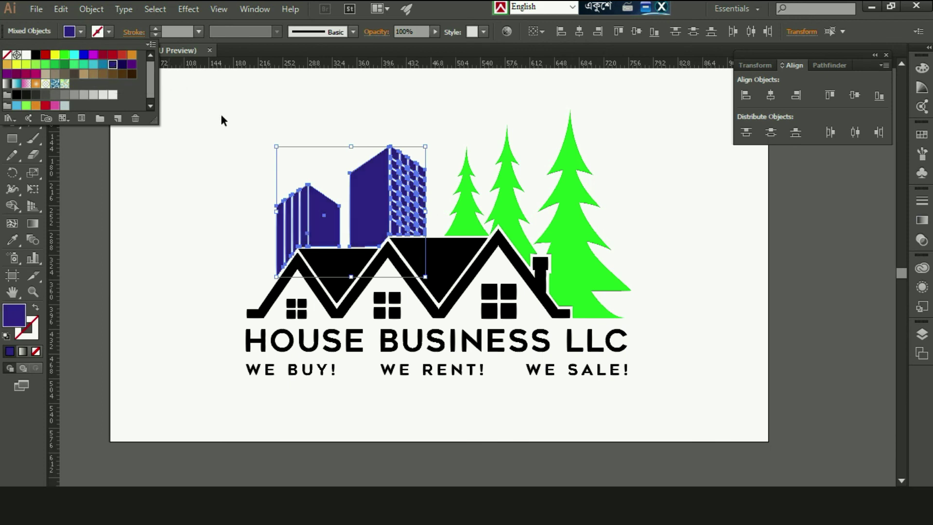
pyautogui.click(272, 151)
pyautogui.click(264, 180)
pyautogui.moveTo(263, 180); pyautogui.dragTo(443, 220)
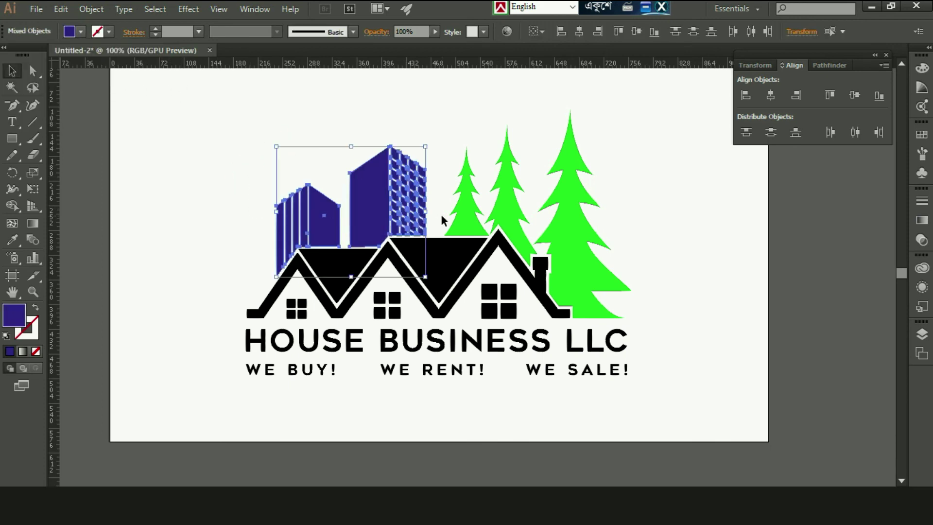
pyautogui.doubleClick(15, 316)
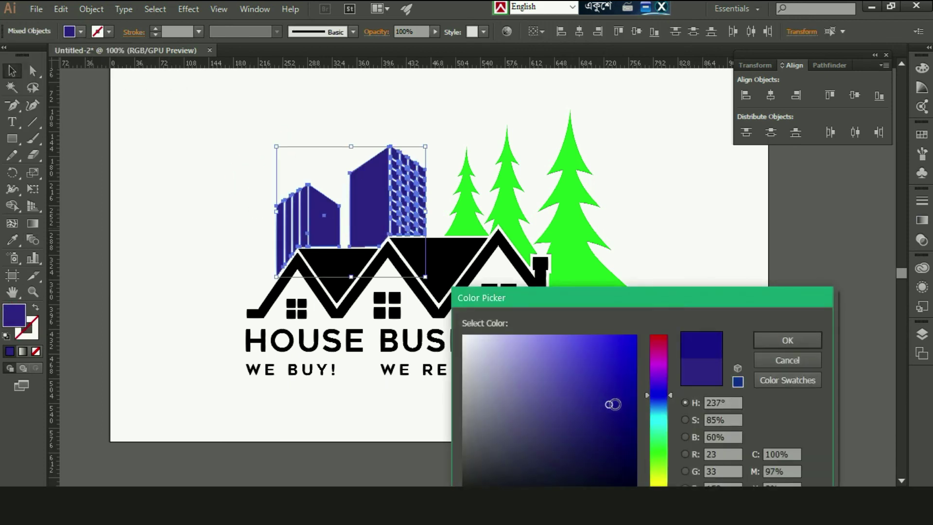
pyautogui.click(768, 343)
pyautogui.click(696, 291)
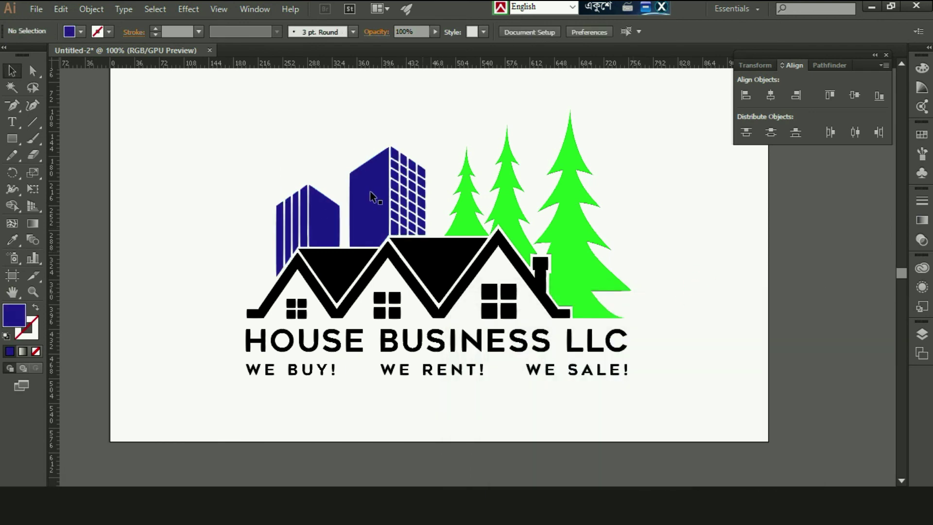
# Darken the tall right building to a deeper navy blue.
pyautogui.click(371, 194)
pyautogui.doubleClick(14, 316)
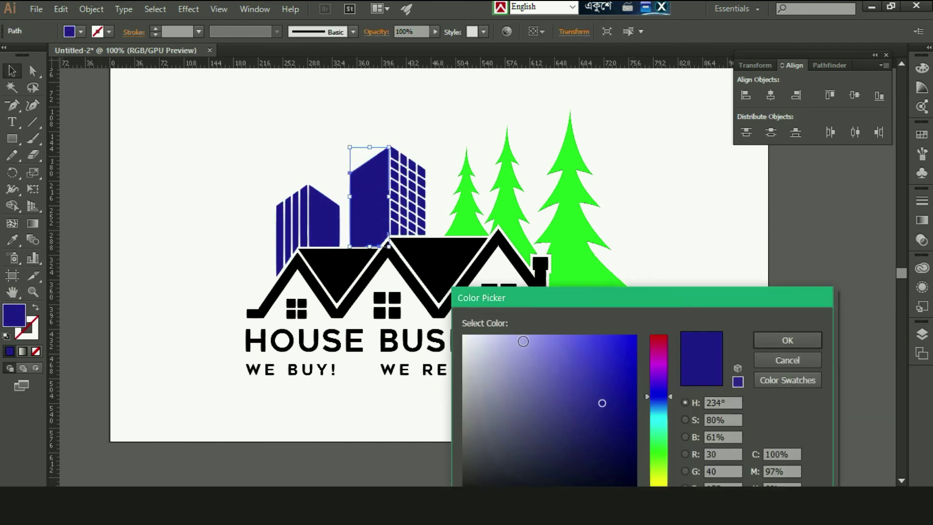
pyautogui.click(623, 428)
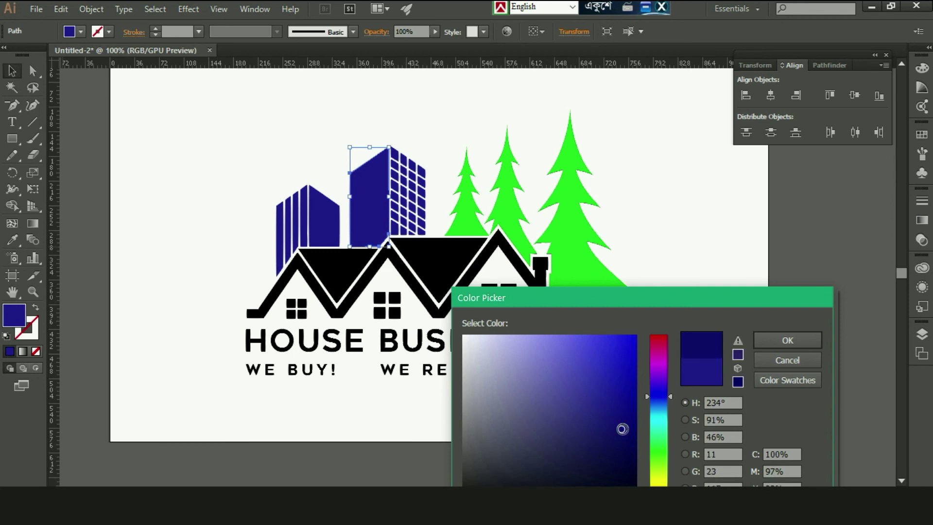
pyautogui.click(760, 340)
pyautogui.click(685, 368)
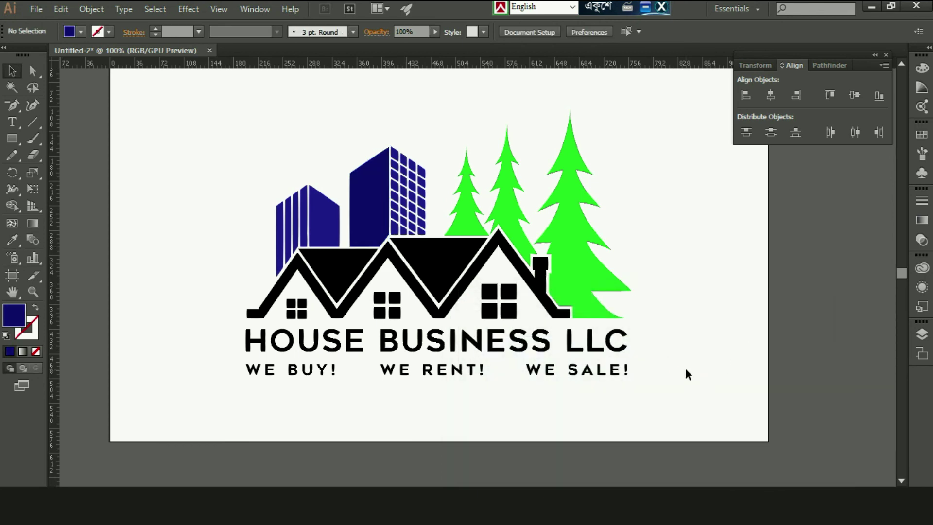
# Eyedrop the tall building's navy onto the small building and the roof outline.
pyautogui.click(320, 214)
pyautogui.press('i')
pyautogui.click(374, 214)
pyautogui.press('v')
pyautogui.click(143, 181)
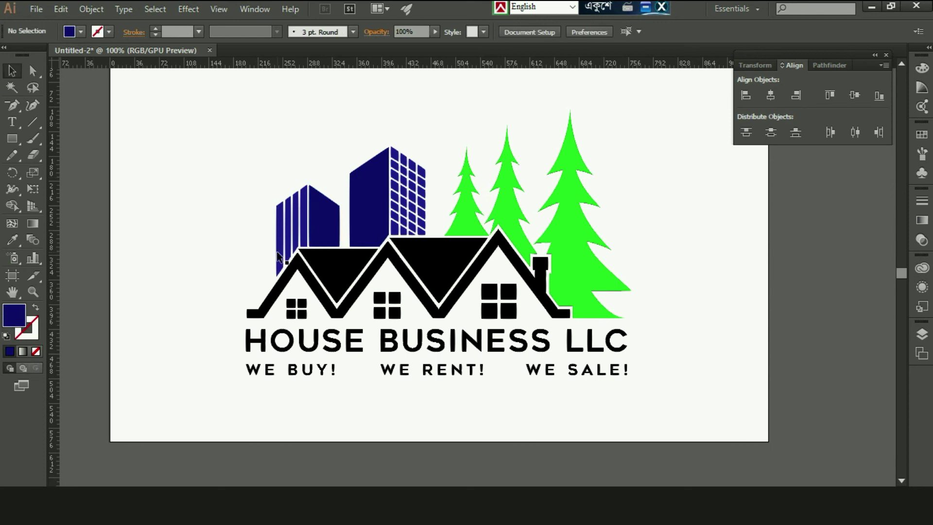
pyautogui.click(298, 271)
pyautogui.click(17, 241)
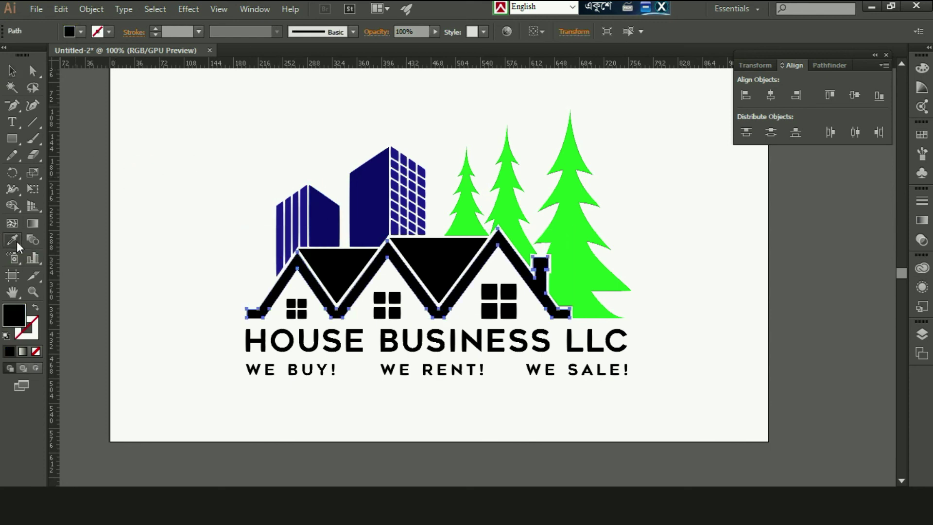
pyautogui.click(355, 209)
pyautogui.press('v')
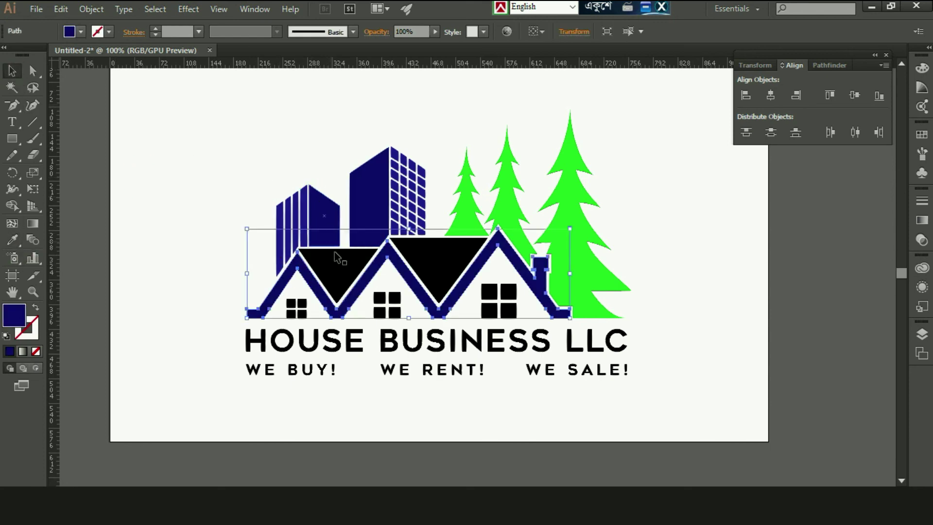
# Fill both roof triangles with a deepened orange.
pyautogui.click(335, 255)
pyautogui.keyDown('shift'); pyautogui.click(449, 251); pyautogui.keyUp('shift')
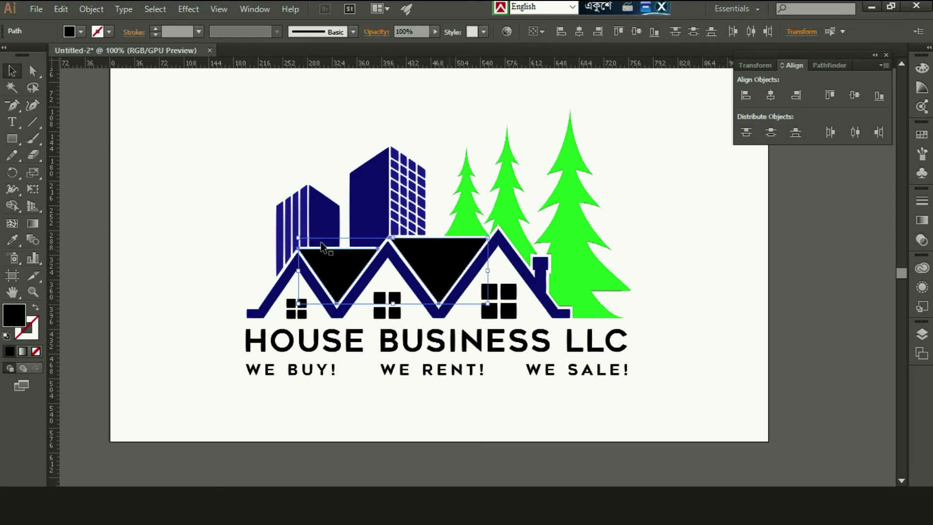
pyautogui.click(80, 32)
pyautogui.click(132, 54)
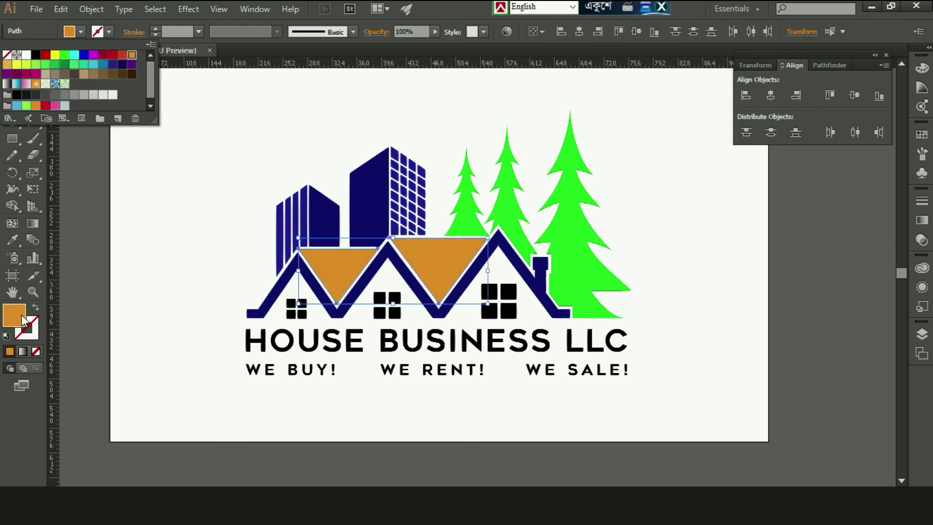
pyautogui.click(18, 314)
pyautogui.doubleClick(19, 314)
pyautogui.moveTo(615, 356); pyautogui.dragTo(632, 357)
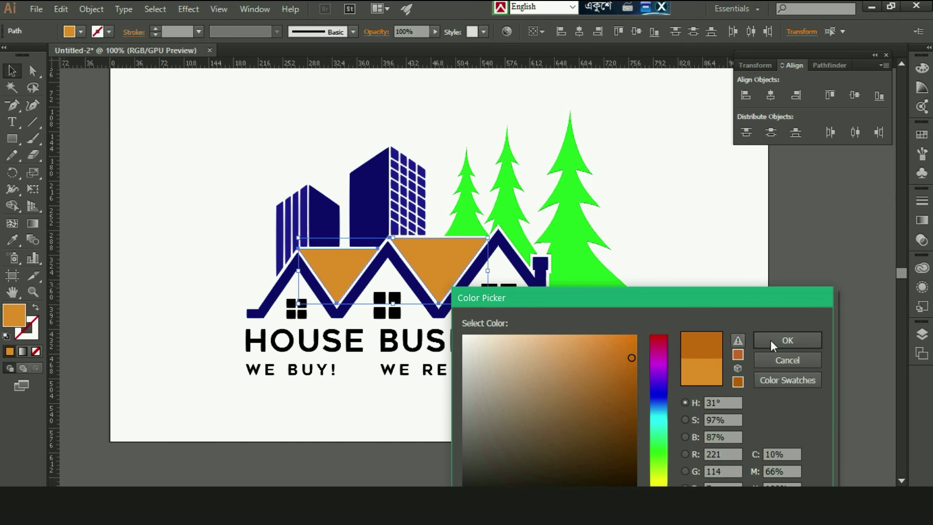
pyautogui.click(788, 343)
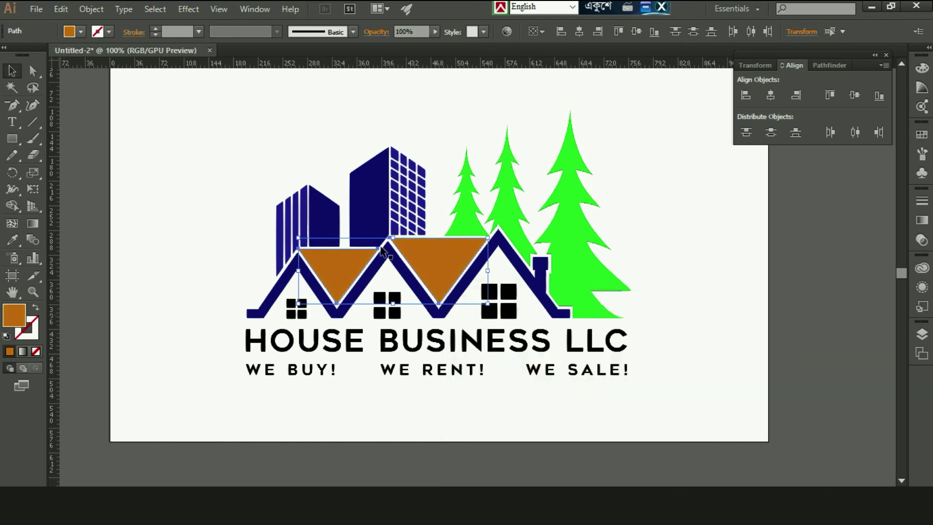
# Switch the roof triangles' fill to yellow and select the first window.
pyautogui.click(81, 32)
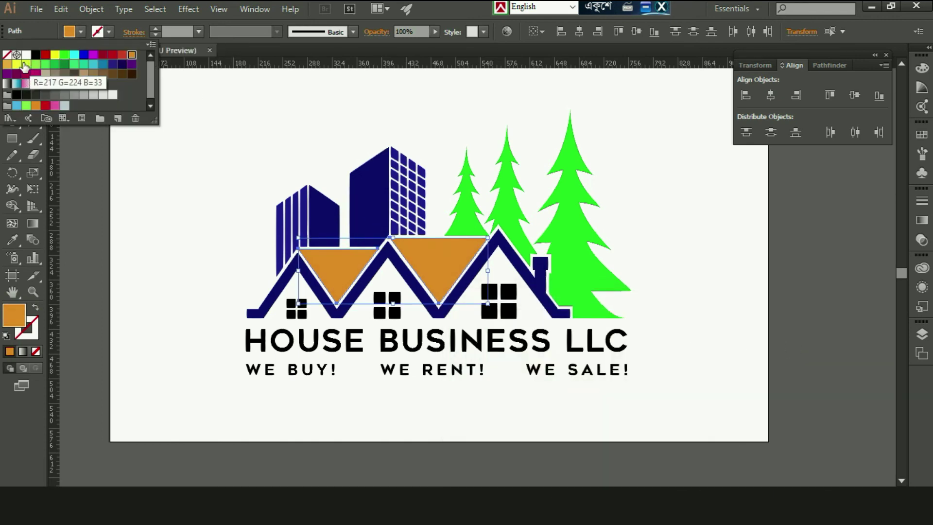
pyautogui.click(54, 56)
pyautogui.doubleClick(14, 315)
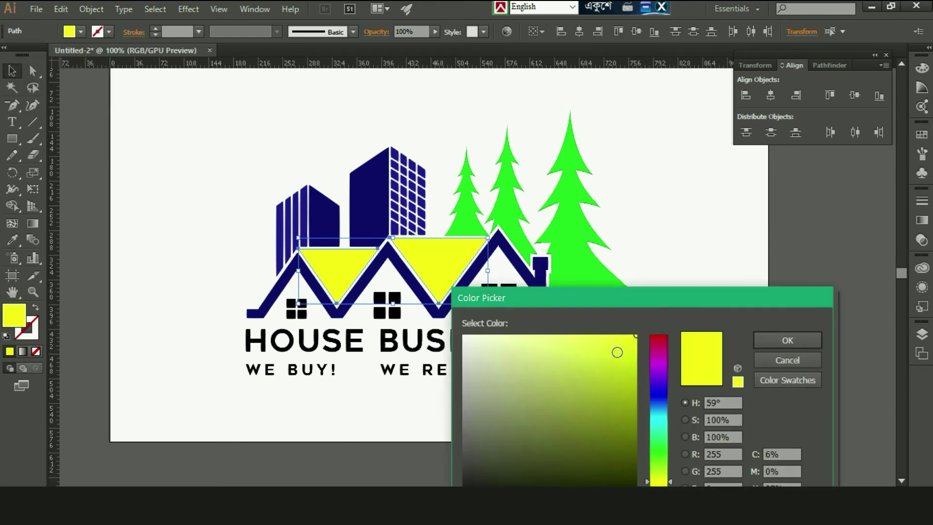
pyautogui.click(788, 340)
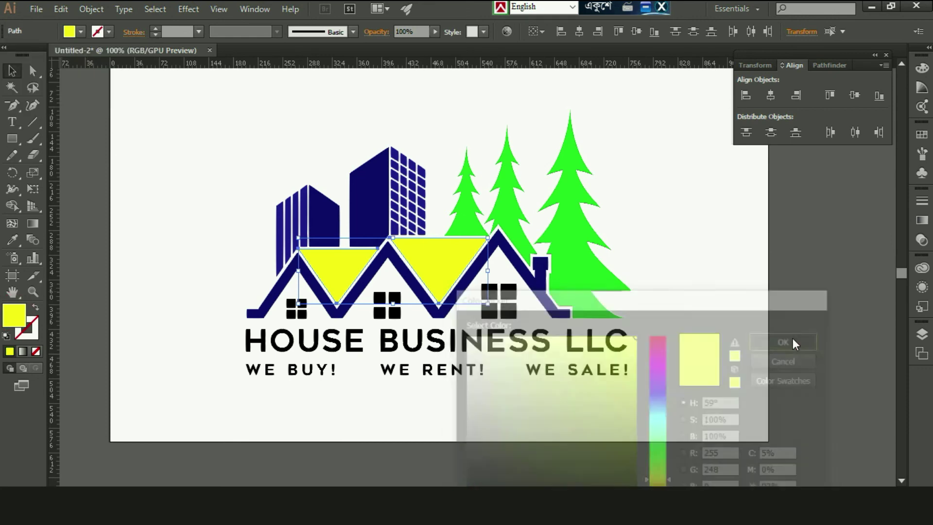
pyautogui.click(297, 315)
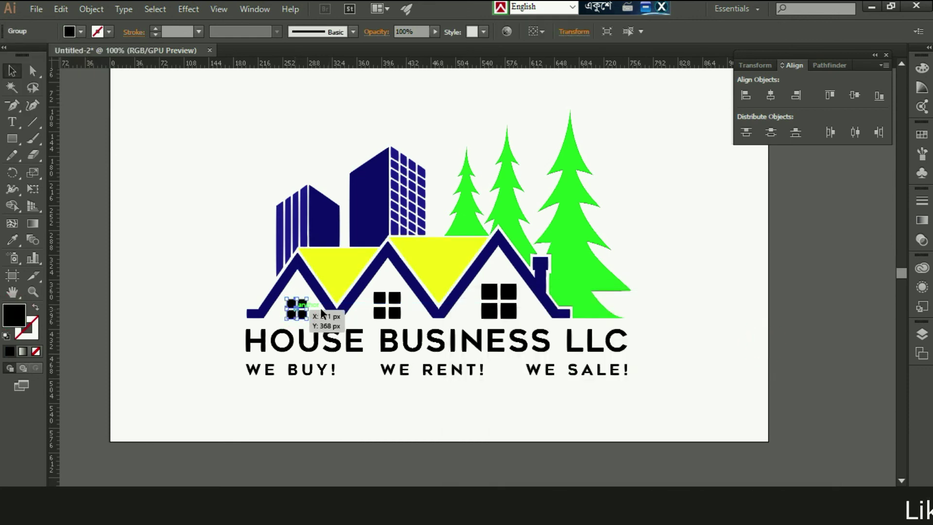
# Color the three windows with the buildings' navy using the eyedropper.
pyautogui.keyDown('shift'); pyautogui.click(387, 305); pyautogui.keyUp('shift')
pyautogui.keyDown('shift'); pyautogui.click(506, 309); pyautogui.keyUp('shift')
pyautogui.press('i')
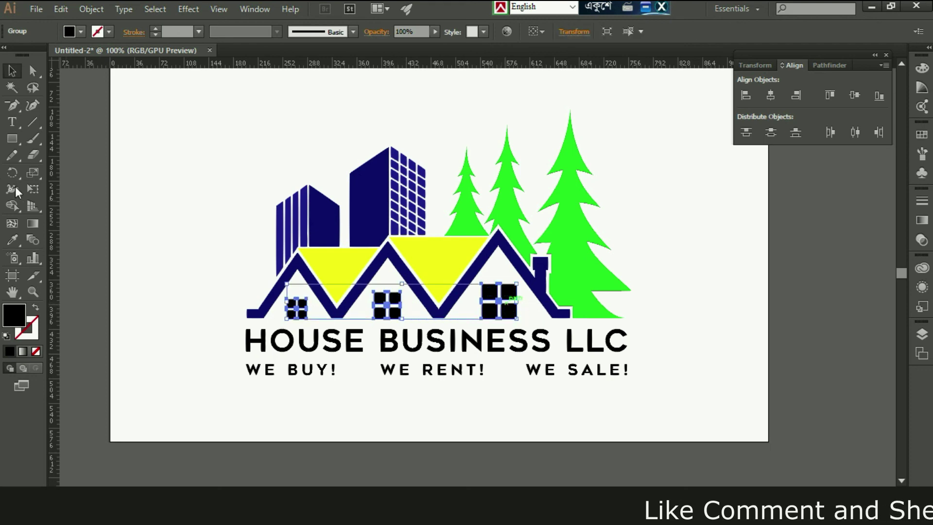
pyautogui.click(343, 203)
pyautogui.press('v')
pyautogui.click(167, 194)
# Ungroup the text and give HOUSE BUSINESS LLC the roof's yellow.
pyautogui.moveTo(666, 343); pyautogui.dragTo(350, 345)
pyautogui.rightClick(344, 350)
pyautogui.click(400, 429)
pyautogui.click(218, 362)
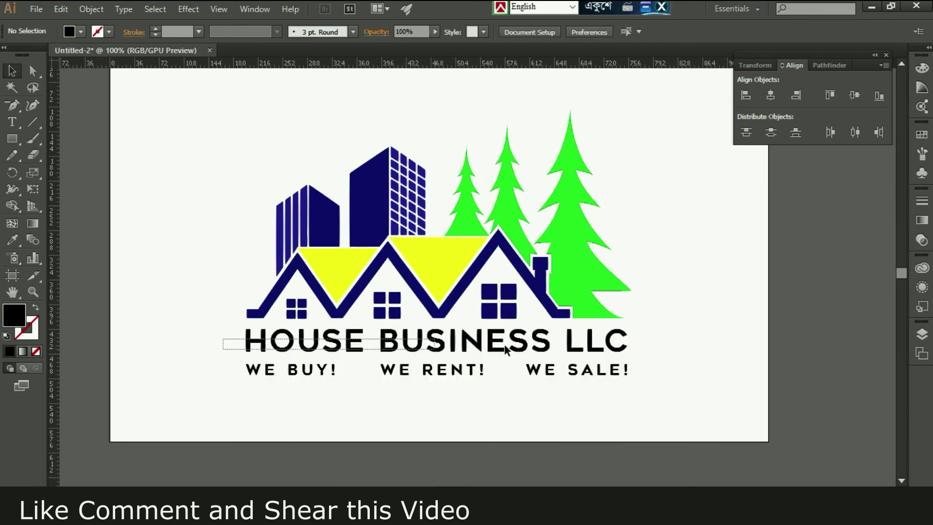
pyautogui.moveTo(214, 339); pyautogui.dragTo(649, 339)
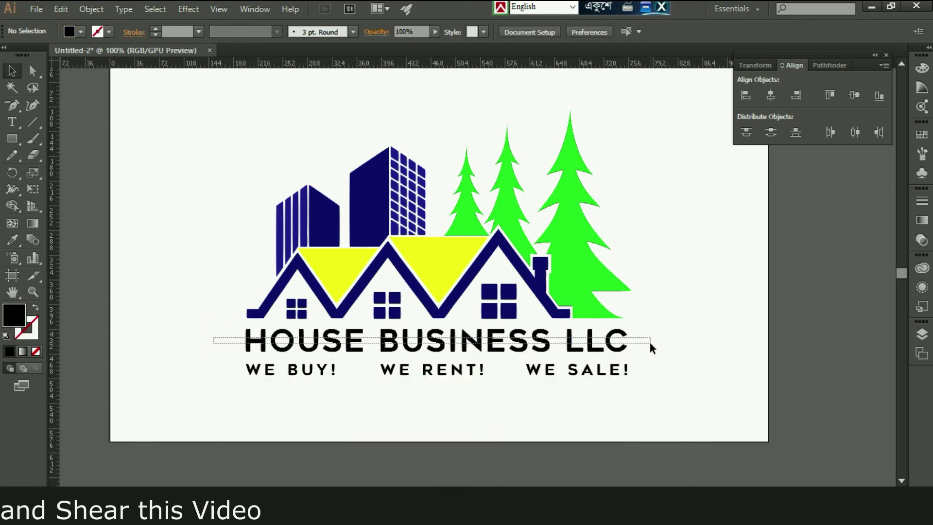
pyautogui.click(13, 240)
pyautogui.click(334, 260)
pyautogui.click(12, 71)
pyautogui.click(194, 299)
# Make the WE BUY! WE RENT! WE SALE! tagline navy, then select the entire logo.
pyautogui.moveTo(221, 358); pyautogui.dragTo(643, 386)
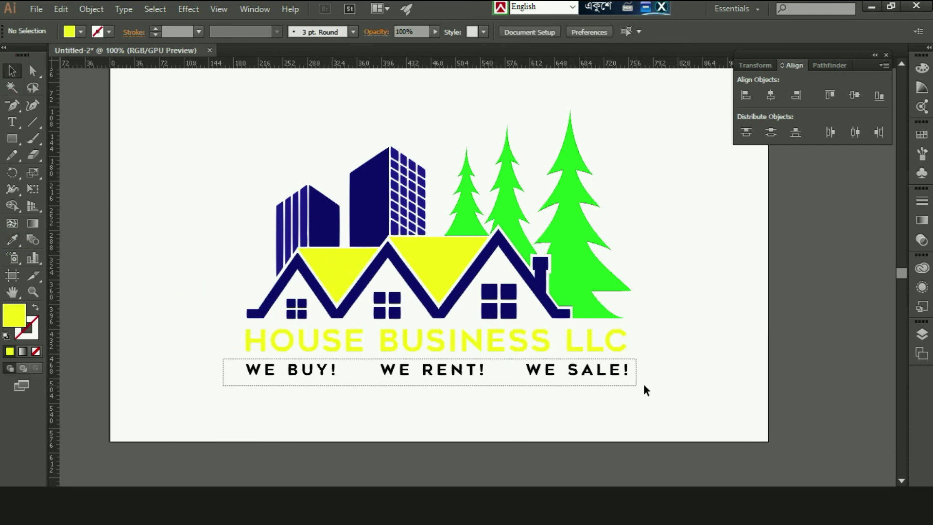
pyautogui.click(16, 240)
pyautogui.click(316, 222)
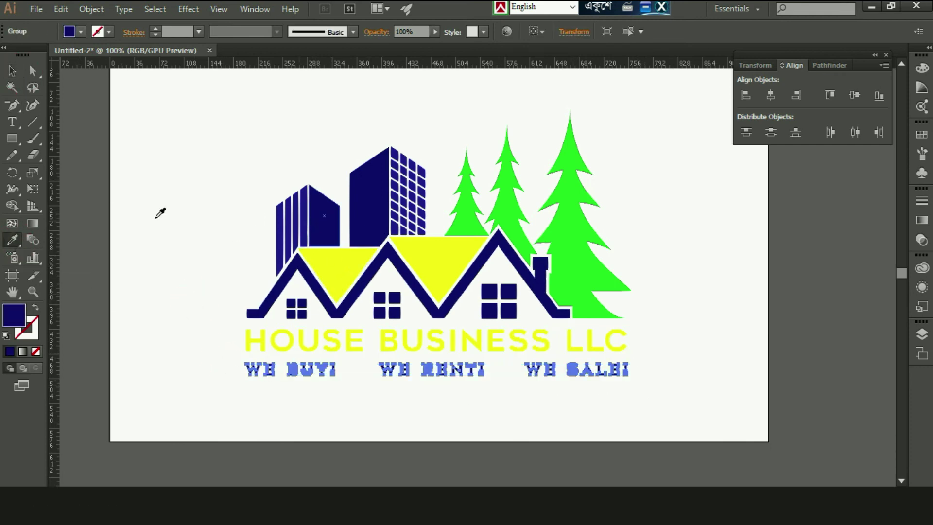
pyautogui.click(12, 71)
pyautogui.click(193, 156)
pyautogui.moveTo(204, 142)
pyautogui.mouseDown()
pyautogui.moveTo(634, 396)
pyautogui.moveTo(674, 404)
pyautogui.mouseUp()
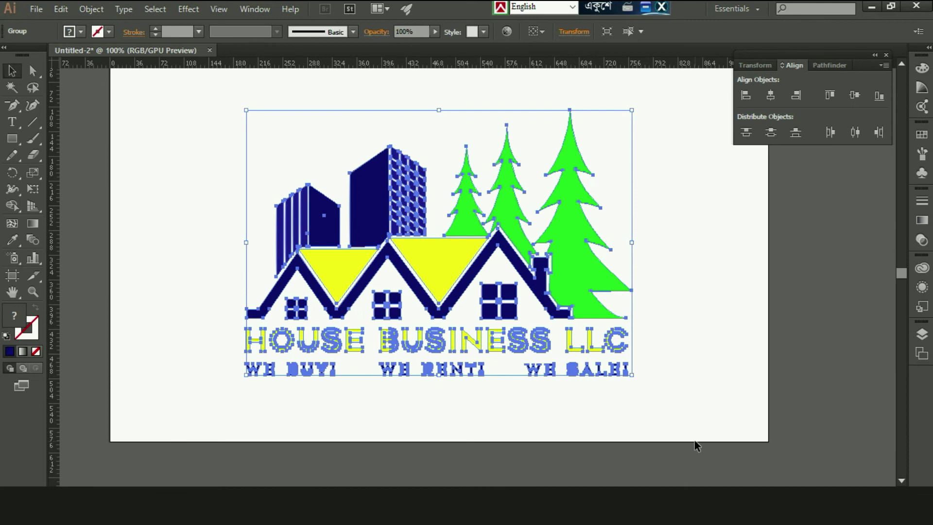
# Center the whole logo on the artboard using Align to Artboard, then deselect it.
pyautogui.hotkey('ctrl', '-')
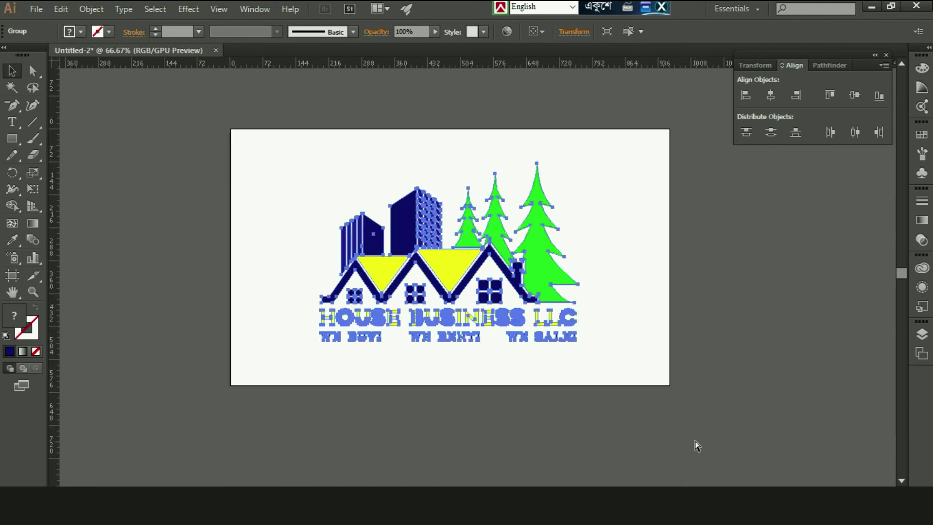
pyautogui.click(540, 32)
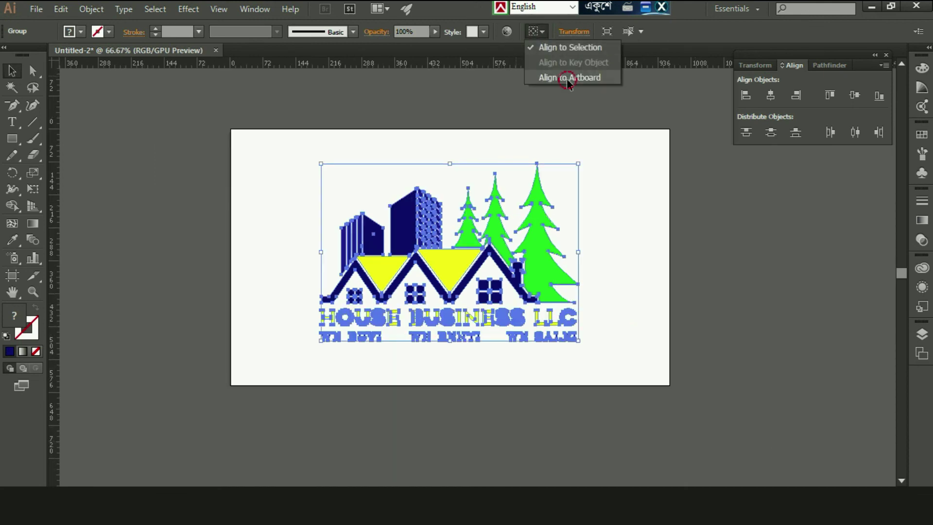
pyautogui.click(563, 77)
pyautogui.click(854, 95)
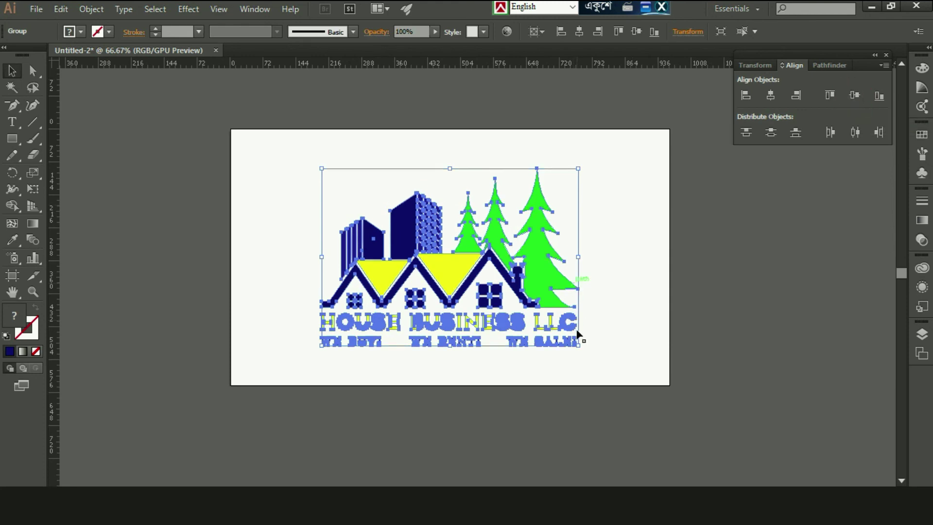
pyautogui.hotkey('ctrl', 'shift', 'a')
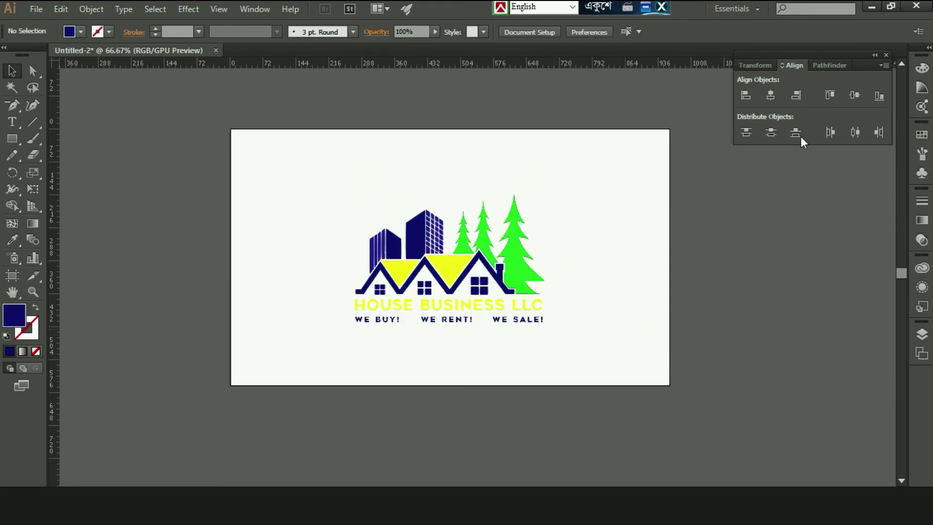
pyautogui.hotkey('ctrl', '=')
pyautogui.hotkey('ctrl', '=')
pyautogui.click(829, 161)
pyautogui.hotkey('ctrl', '-')
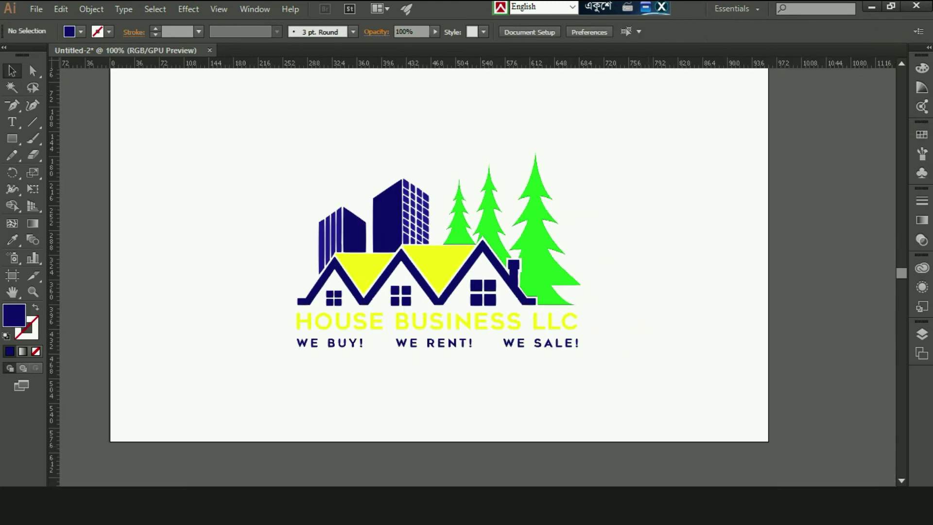
pyautogui.click(34, 11)
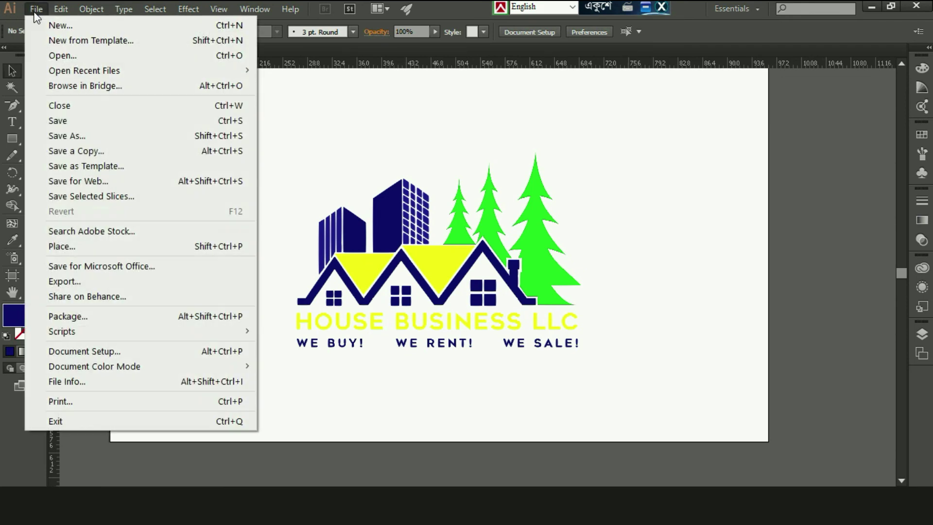
# Save the logo to the Desktop as 'house logo design.ai' and copy the whole artwork.
pyautogui.click(90, 141)
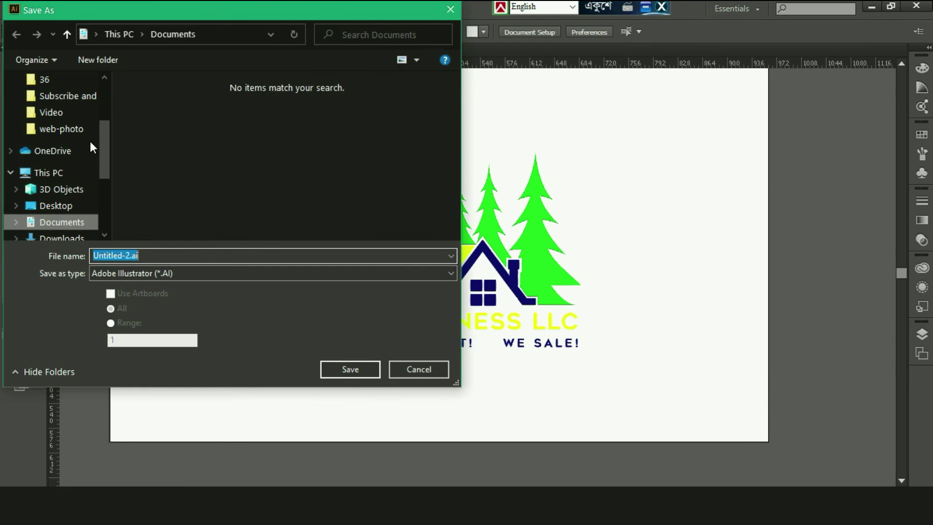
pyautogui.click(79, 203)
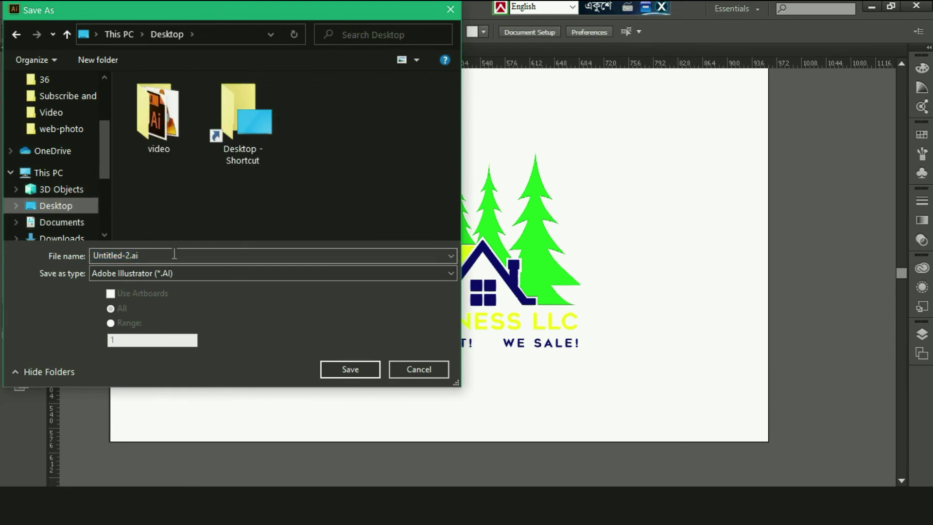
pyautogui.doubleClick(174, 253)
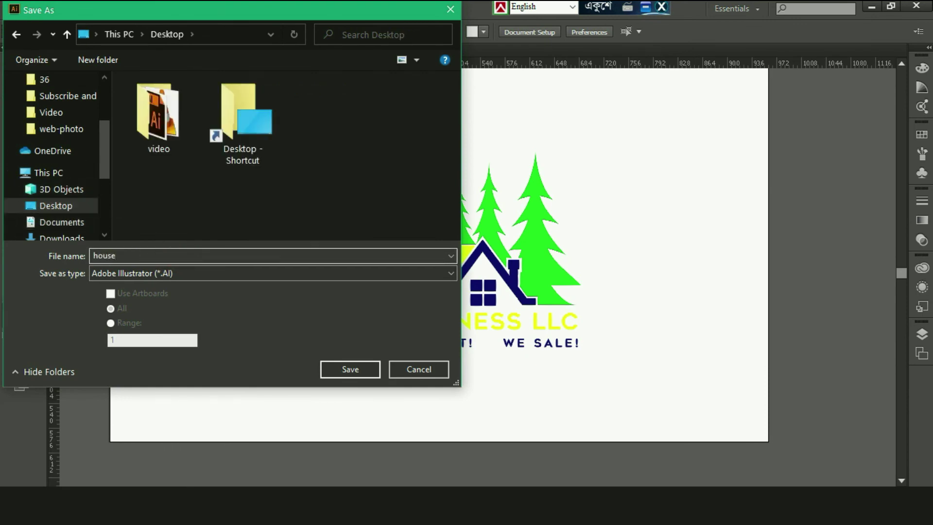
pyautogui.write('house logo design')
pyautogui.click(353, 372)
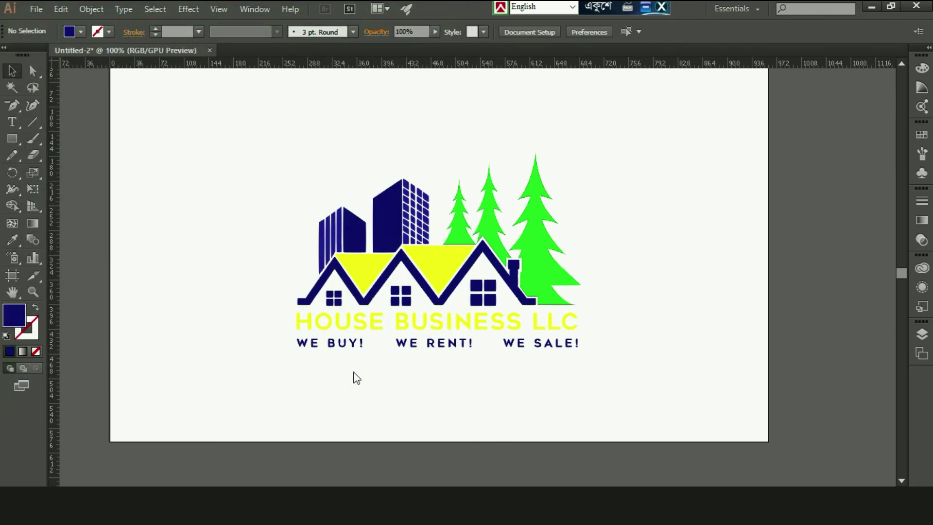
pyautogui.click(511, 441)
pyautogui.hotkey('ctrl', 'a')
pyautogui.hotkey('ctrl', 'c')
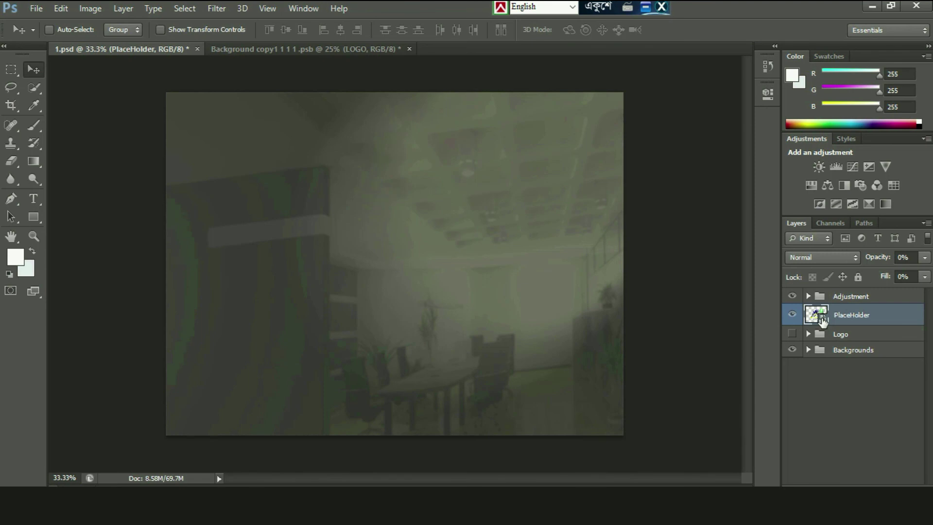
# Paste the copied logo as a Smart Object into the PlaceHolder smart object's contents.
pyautogui.doubleClick(816, 314)
pyautogui.click(469, 214)
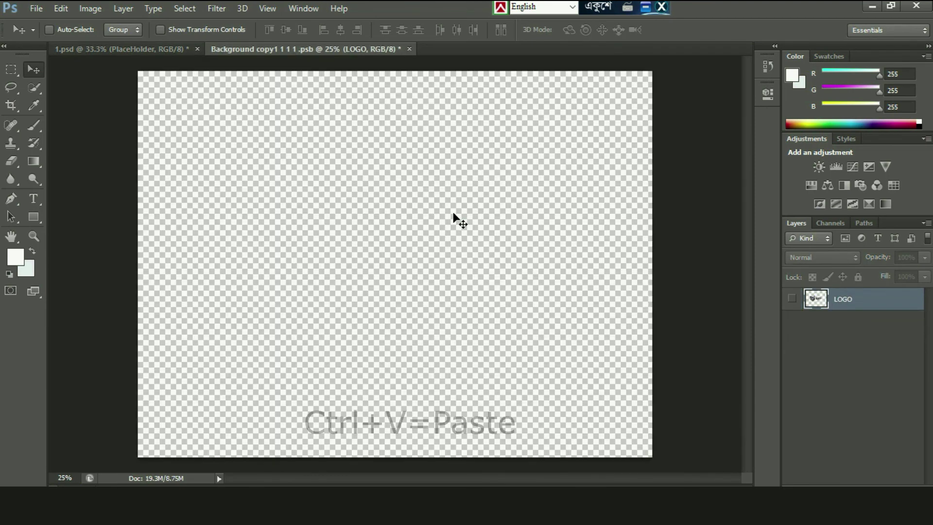
pyautogui.hotkey('ctrl', 'v')
pyautogui.press('Return')
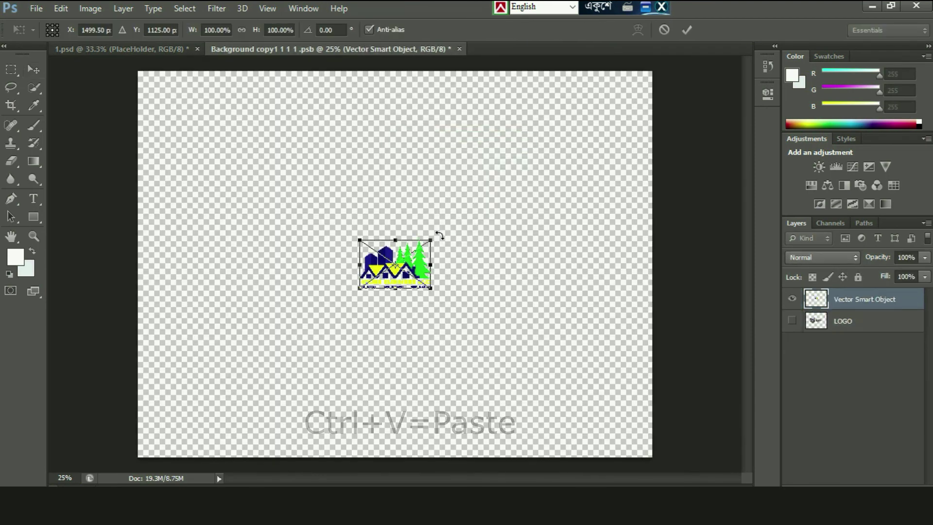
# Scale the logo to about 500% to fill the canvas, save, and return to 1.psd.
pyautogui.moveTo(431, 240); pyautogui.dragTo(561, 125)
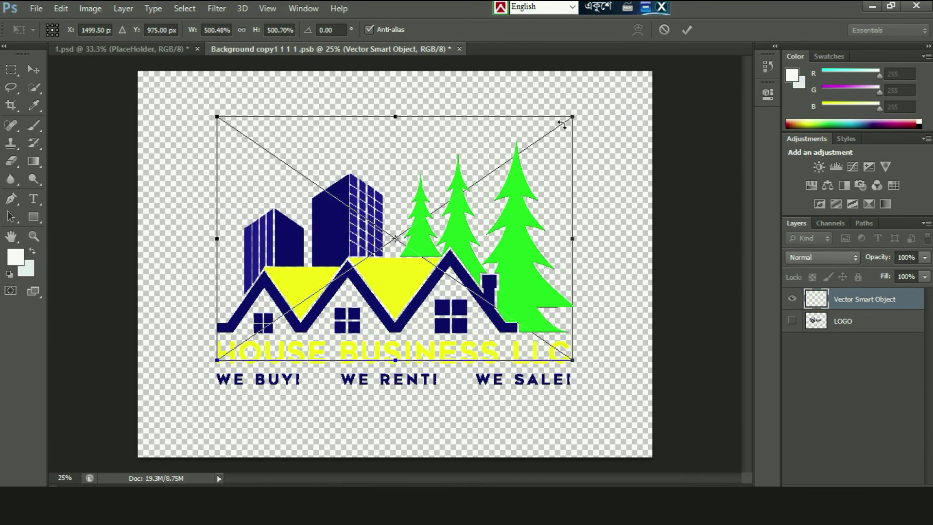
pyautogui.hotkey('ctrl', 's')
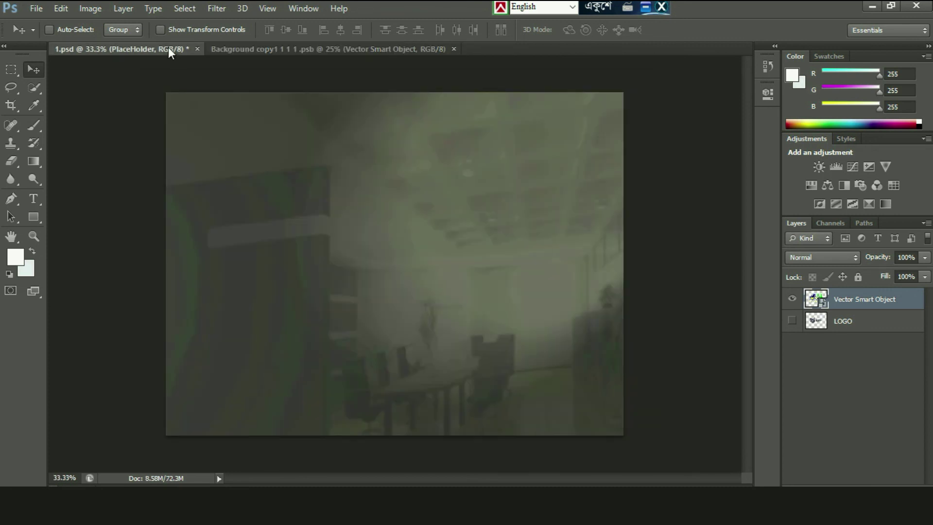
pyautogui.click(167, 48)
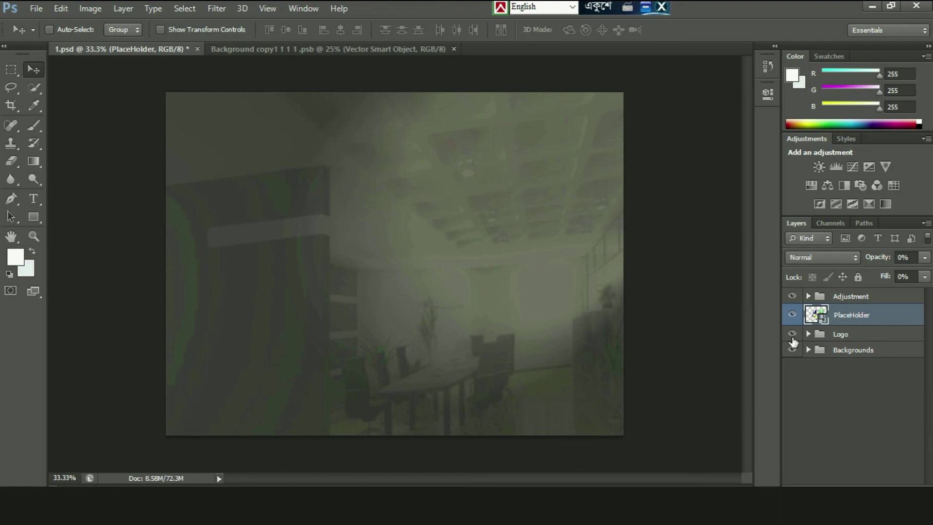